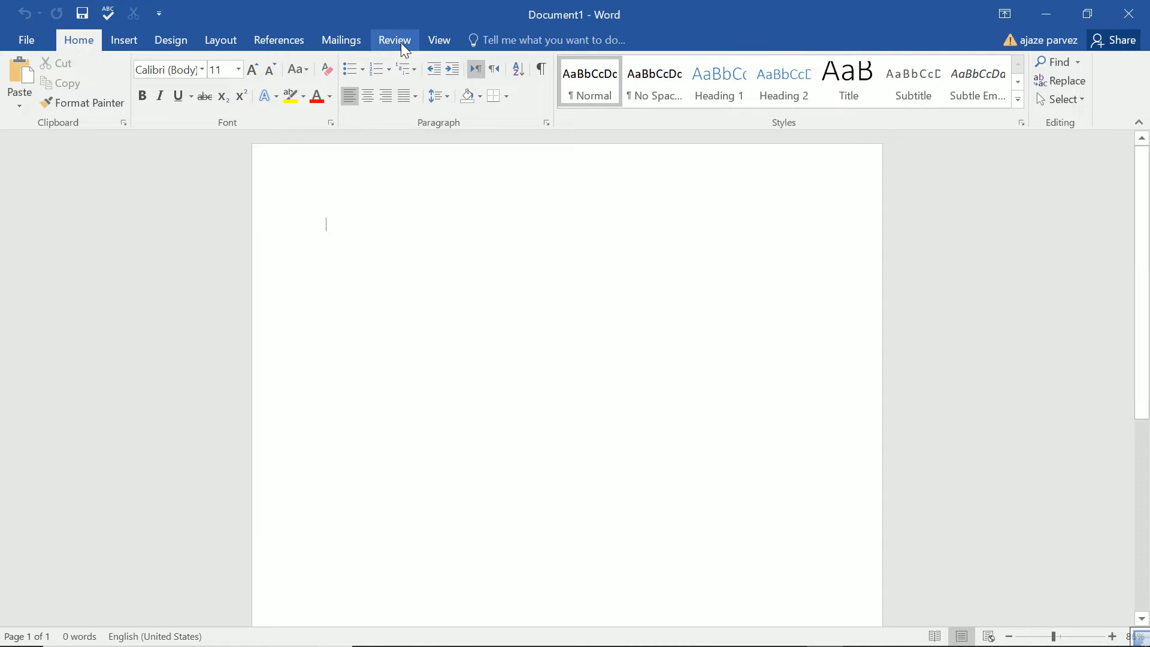
Step: Write the sentence "I am learning MS Word" in the blank document
left_click(401, 41)
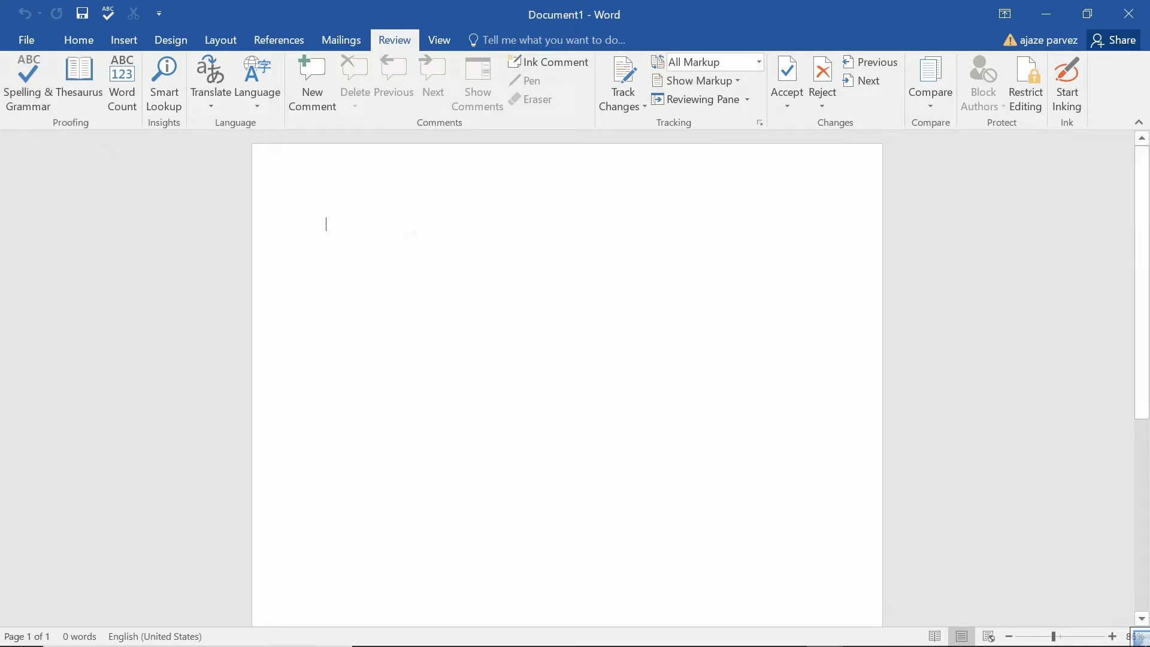
type("I am le")
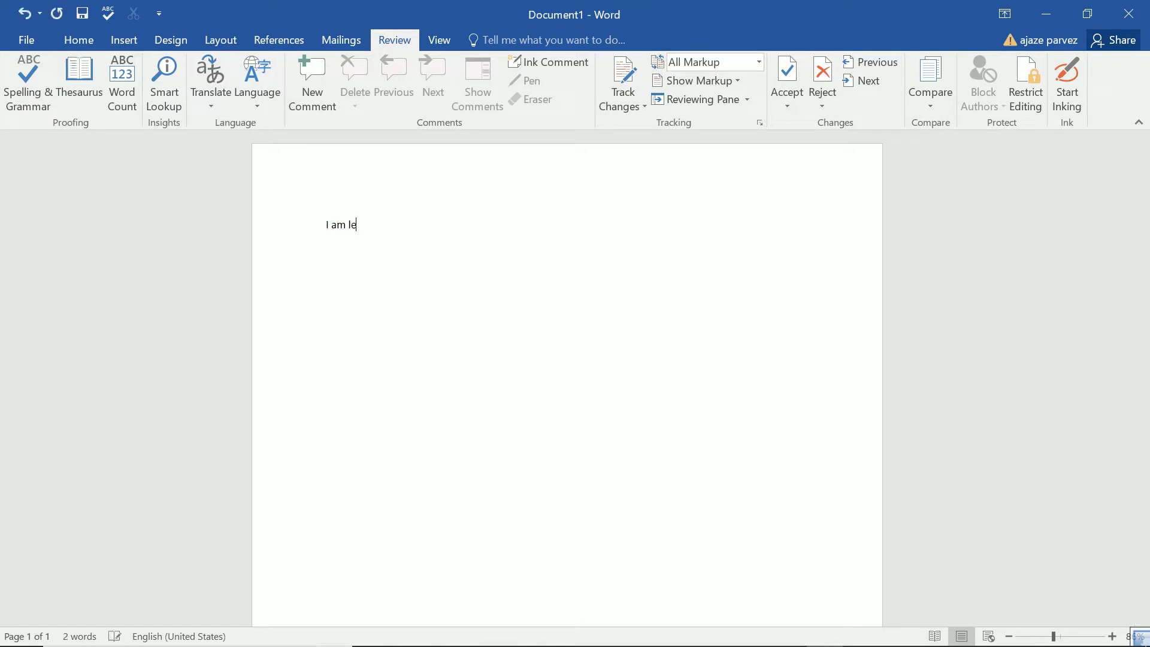
type("arning MS WOrd")
key("BackSpace")
key("BackSpace")
key("BackSpace")
key("BackSpace")
type("Word")
scroll(437, 306, "up", 5)
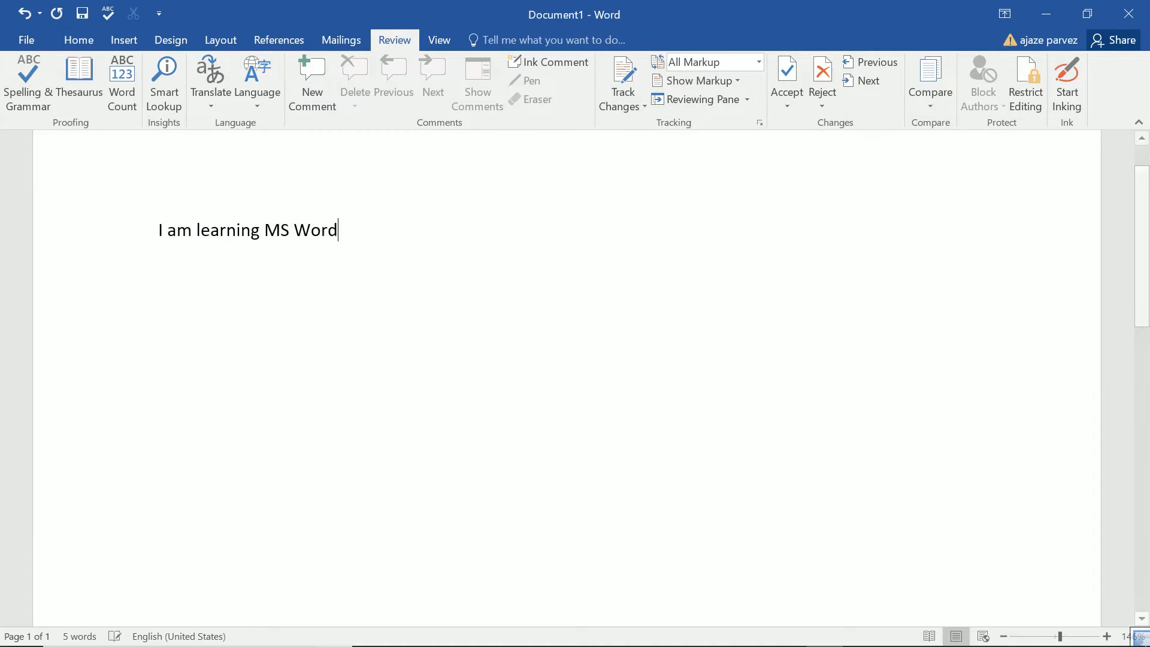
Step: Run the spelling and grammar check on the whole document, and on the word "learning" alone without checking the rest
left_click(34, 85)
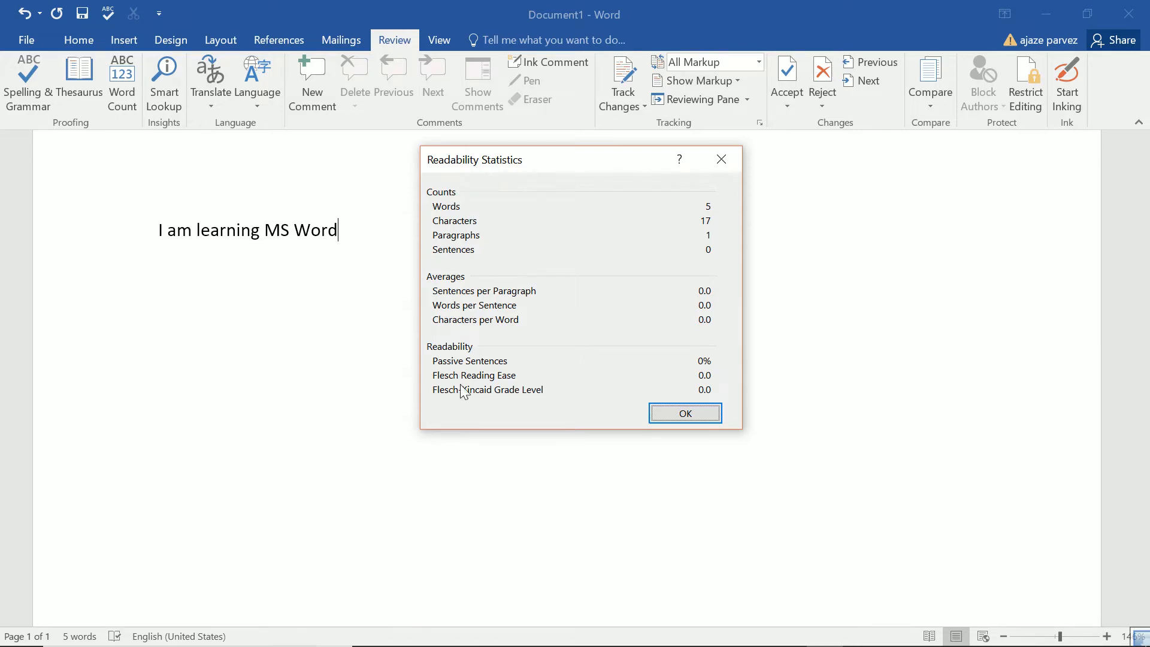
left_click(731, 164)
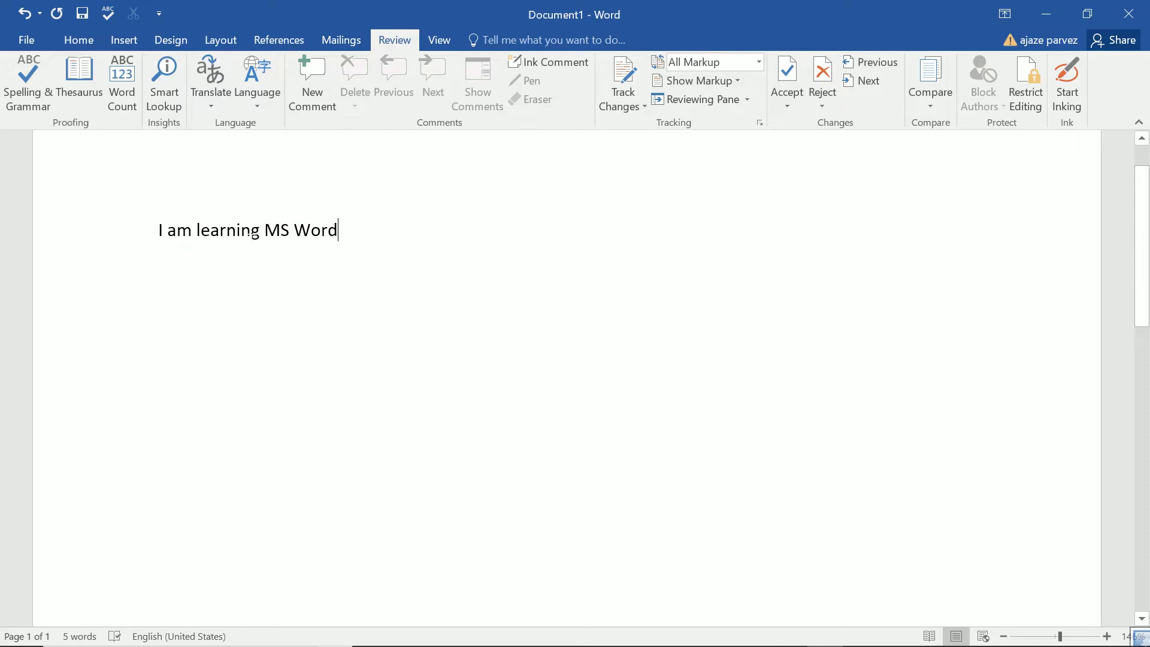
double_click(221, 230)
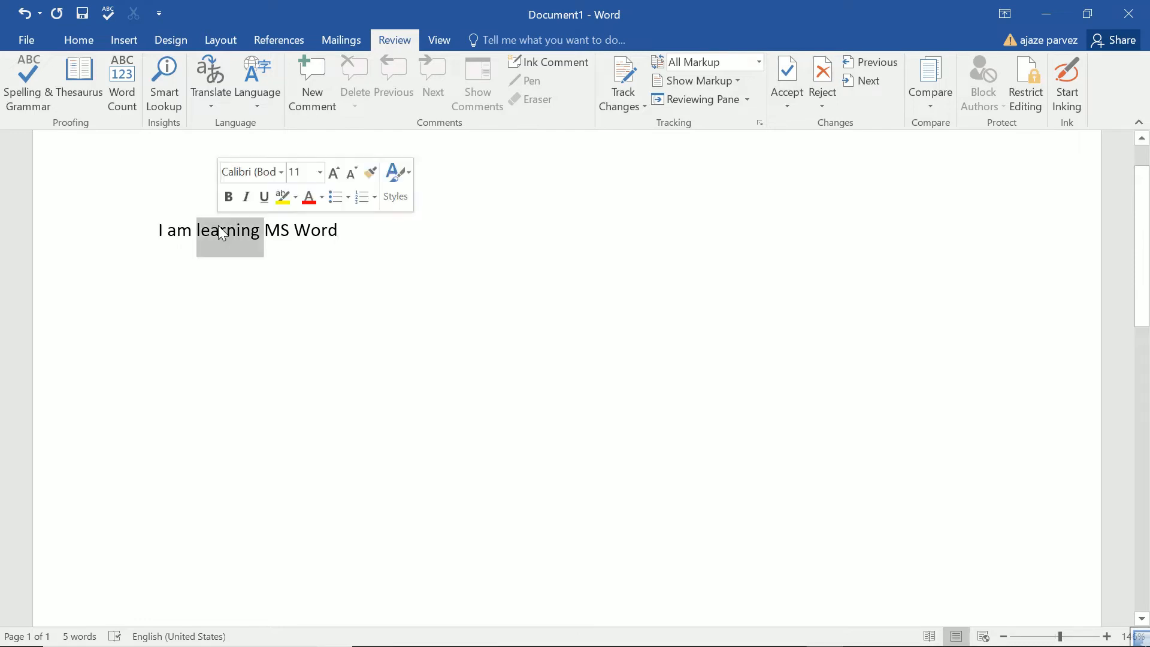
left_click(28, 84)
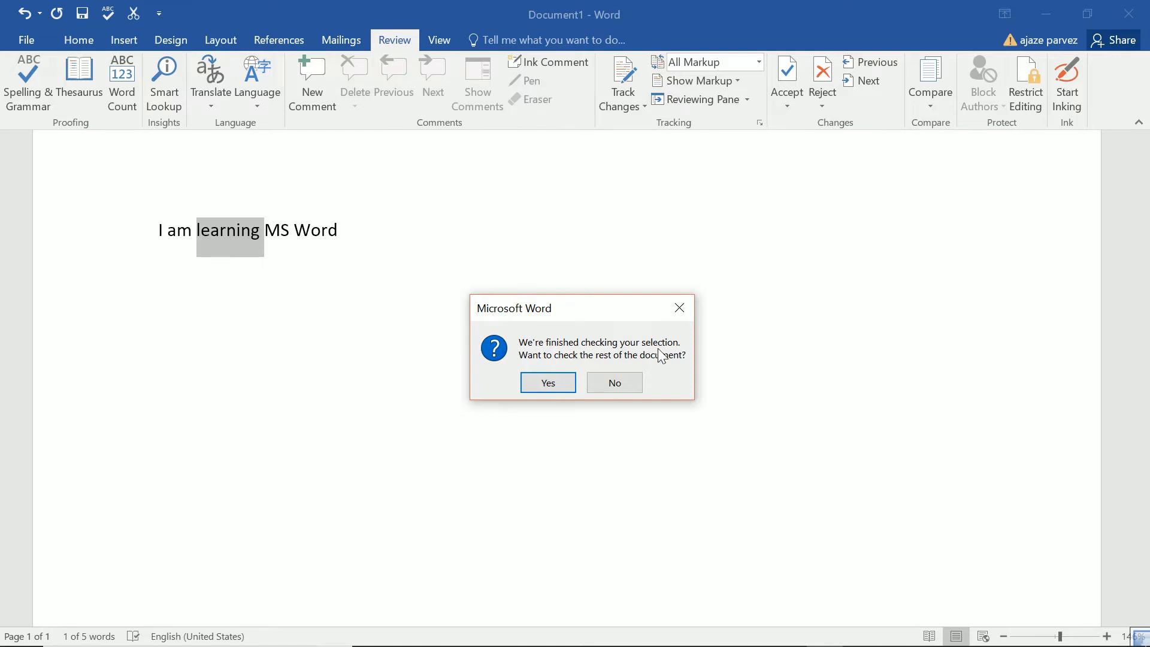
left_click(623, 377)
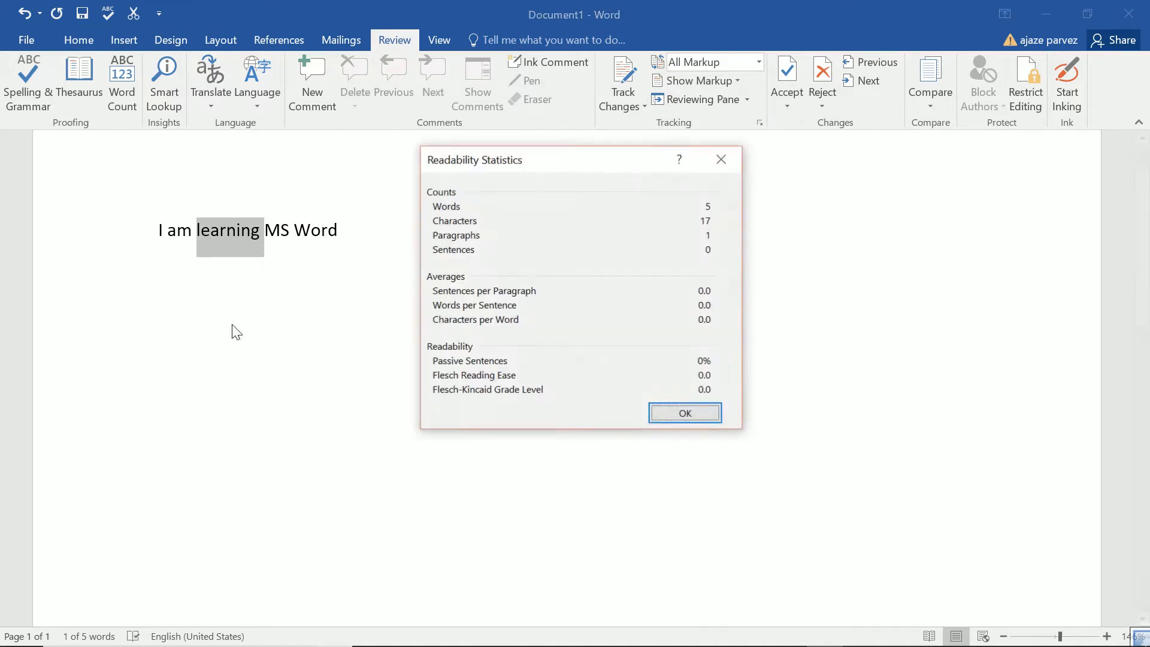
left_click(665, 413)
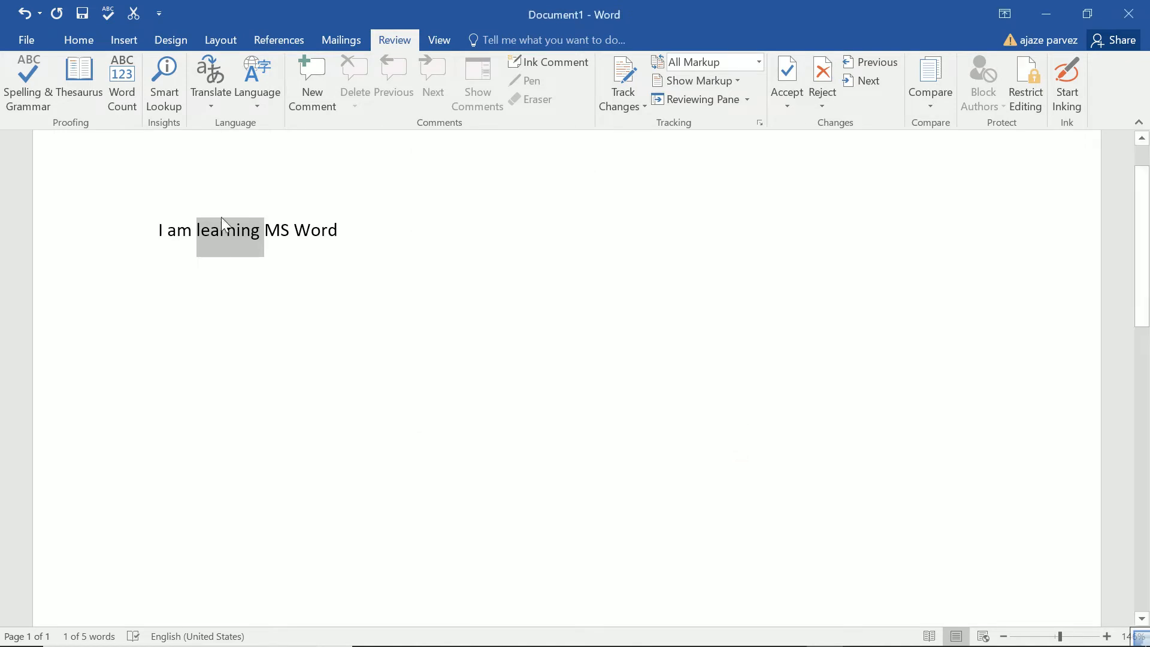
Step: Misspell "learning" as "learnig" by deleting its second n, and view the suggested corrections
left_click(251, 231)
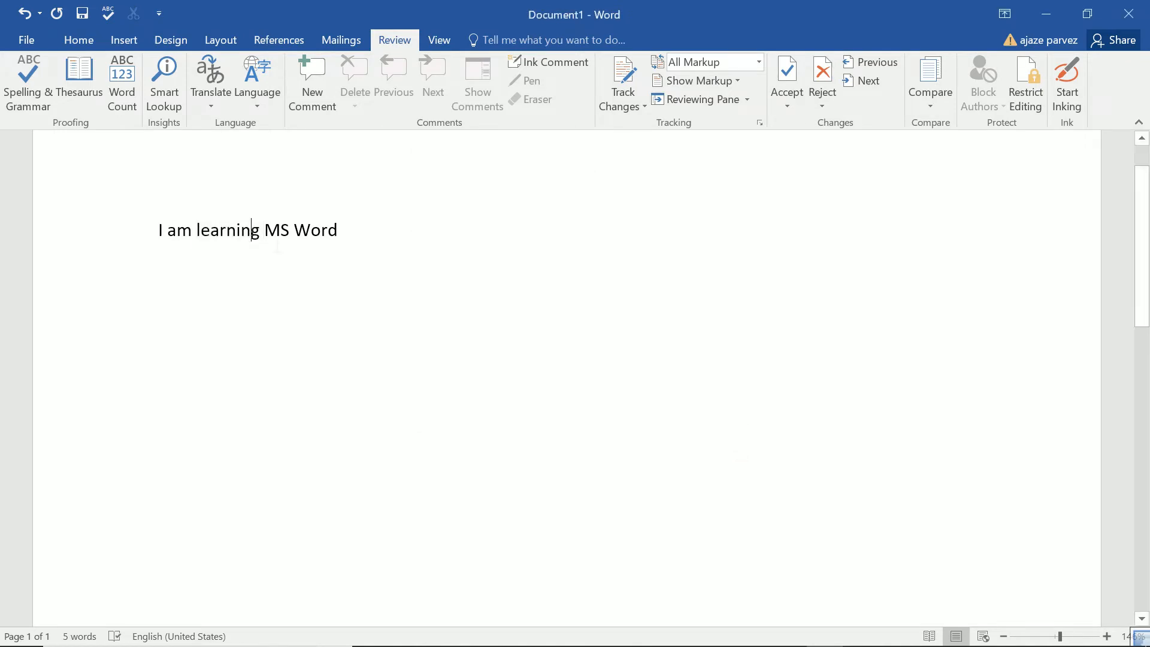
key("BackSpace")
left_click(271, 232)
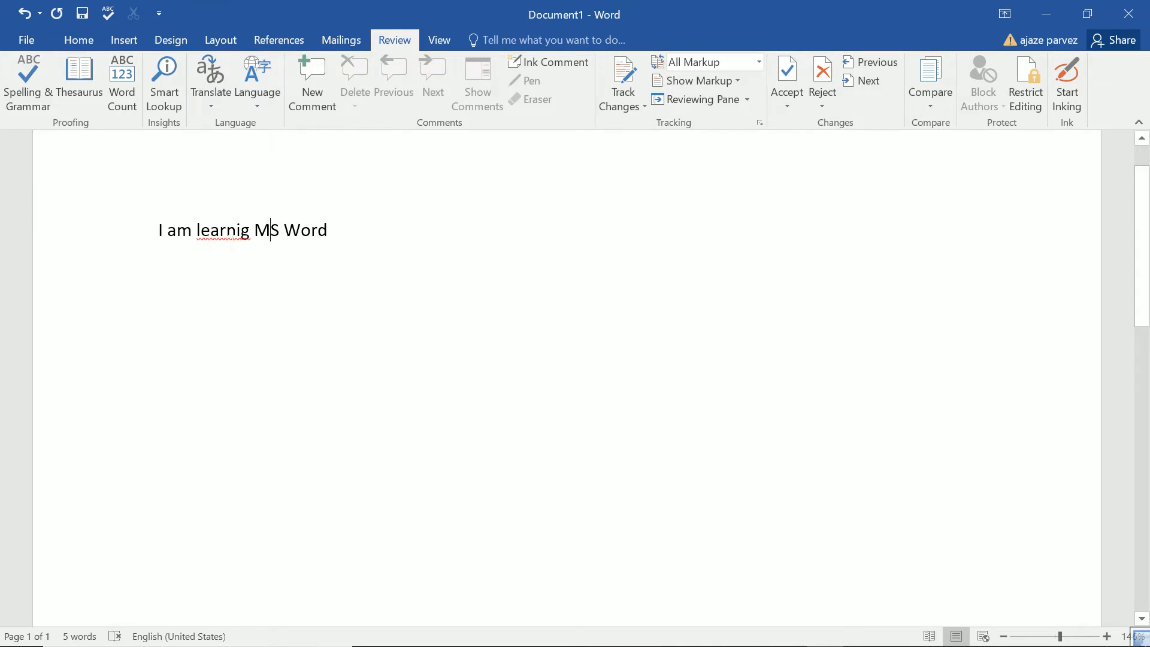
right_click(224, 235)
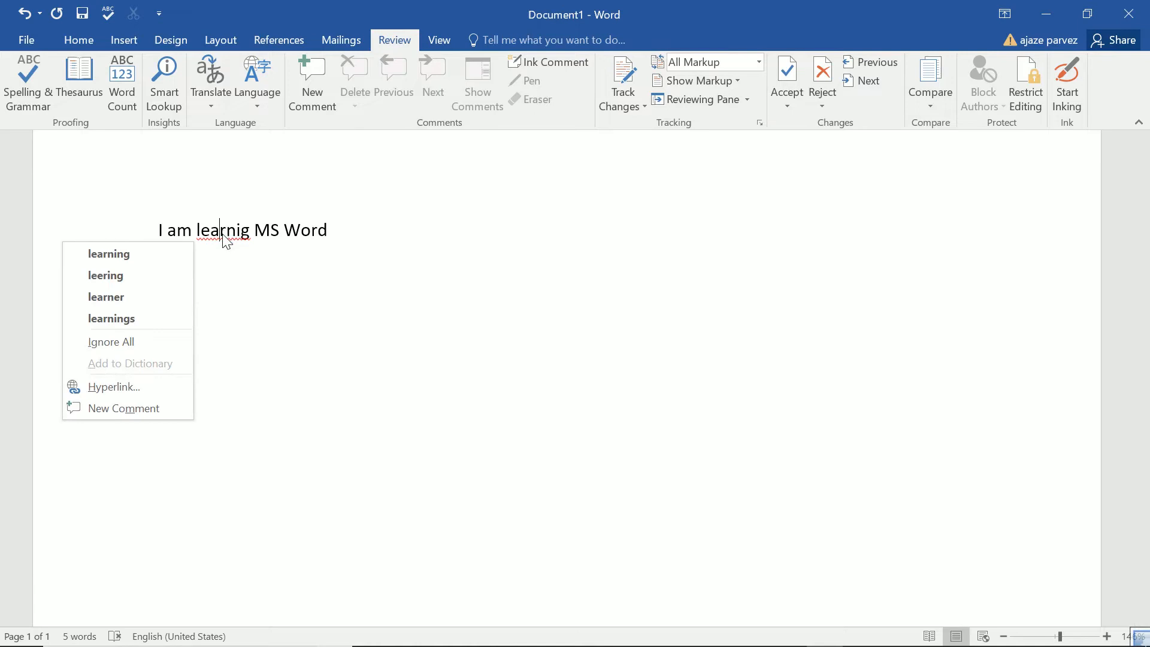
key("Escape")
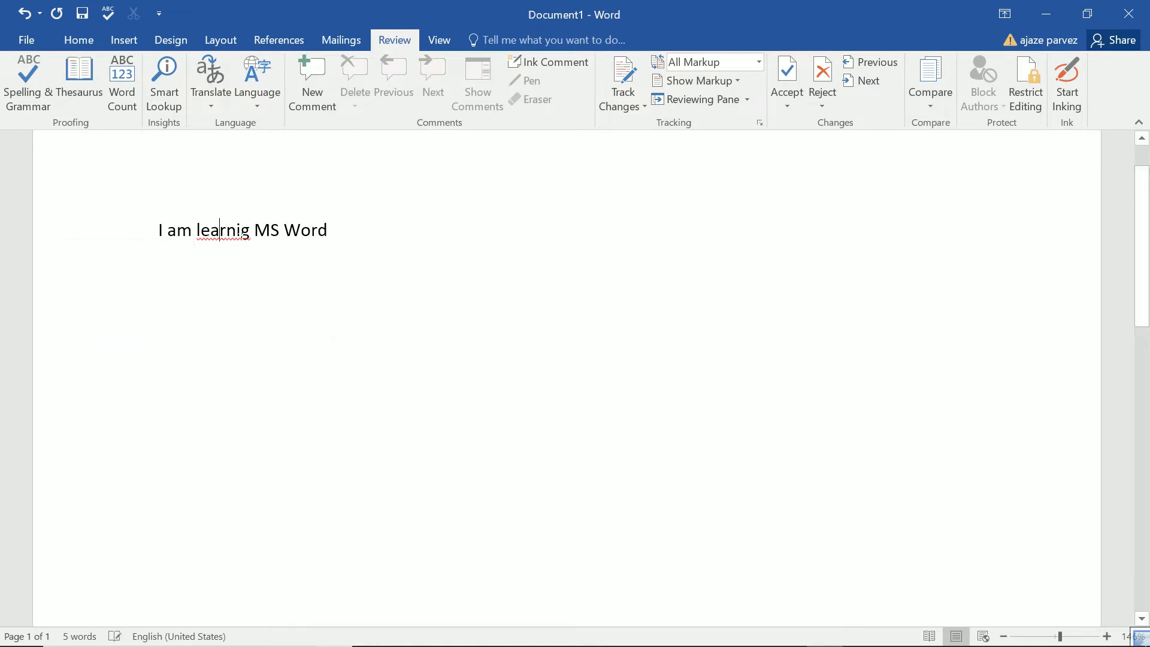
Step: Run the spelling check on "learnig" and replace it with the suggestion "learnings"
key("ctrl+a")
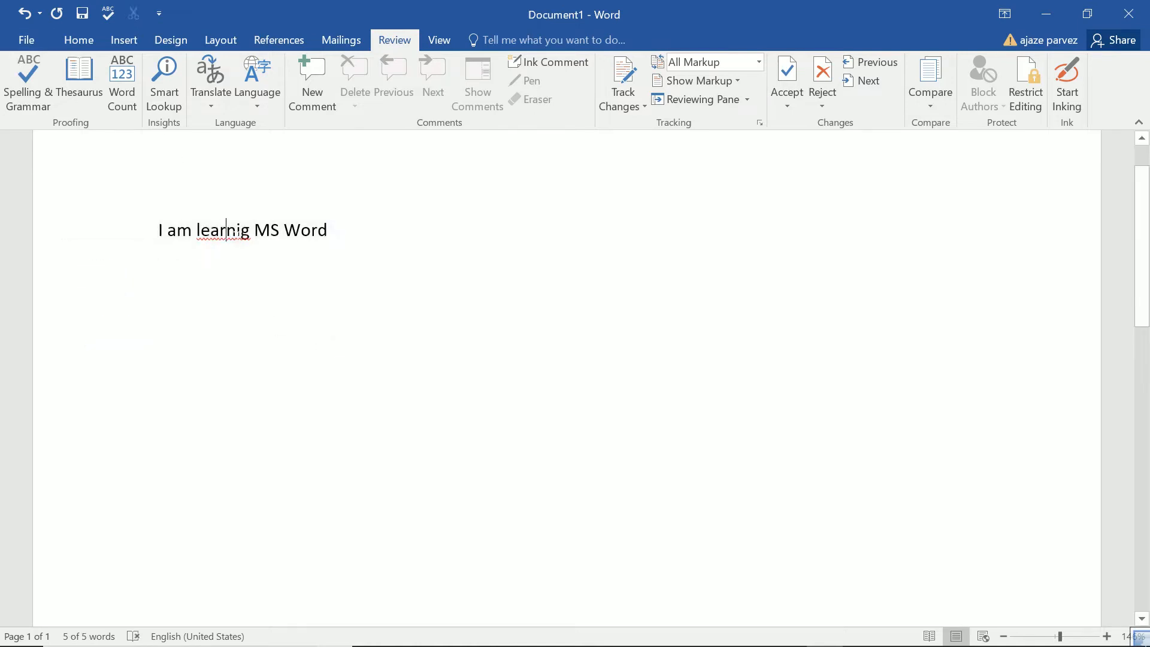
double_click(224, 231)
left_click(26, 81)
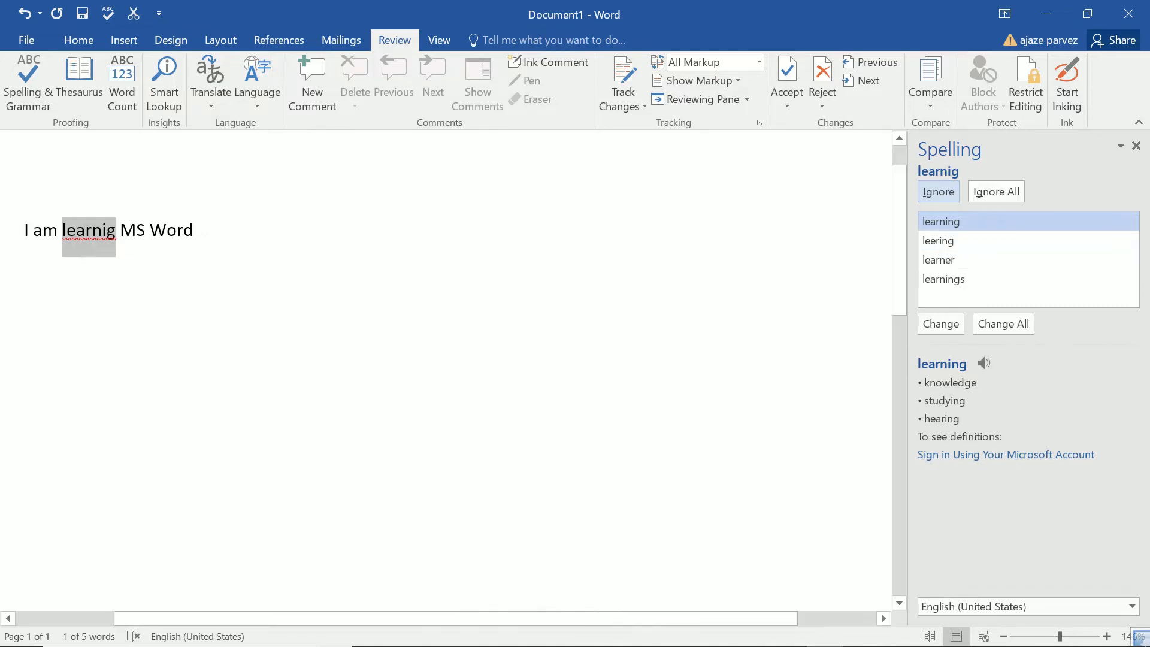
left_click(145, 231)
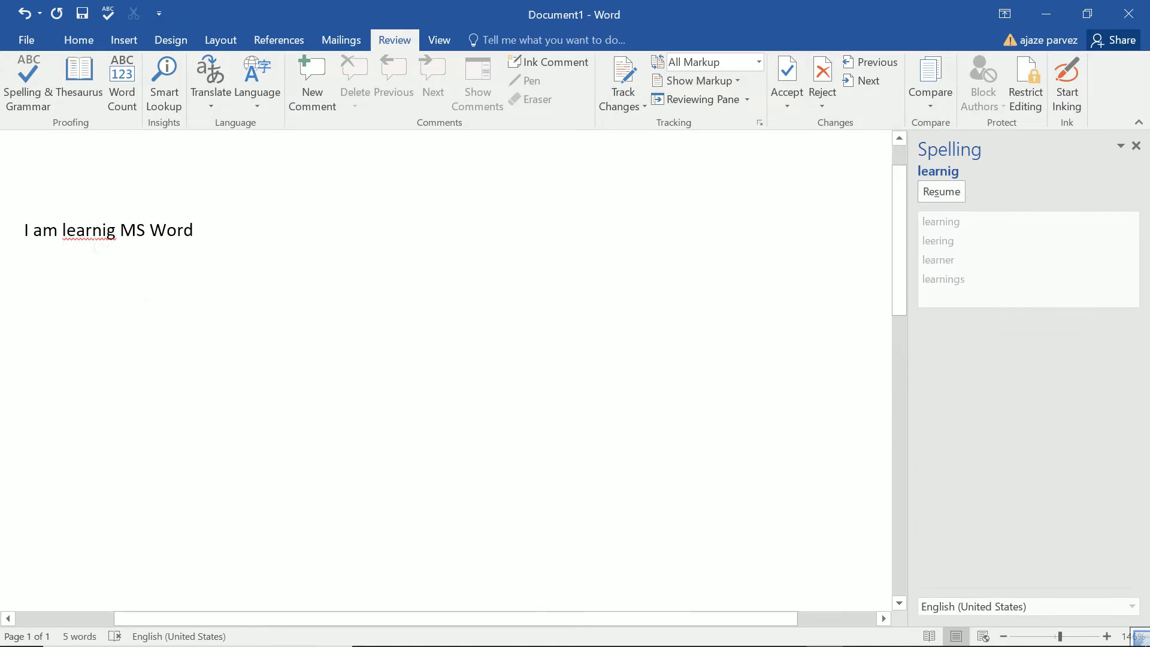
double_click(94, 234)
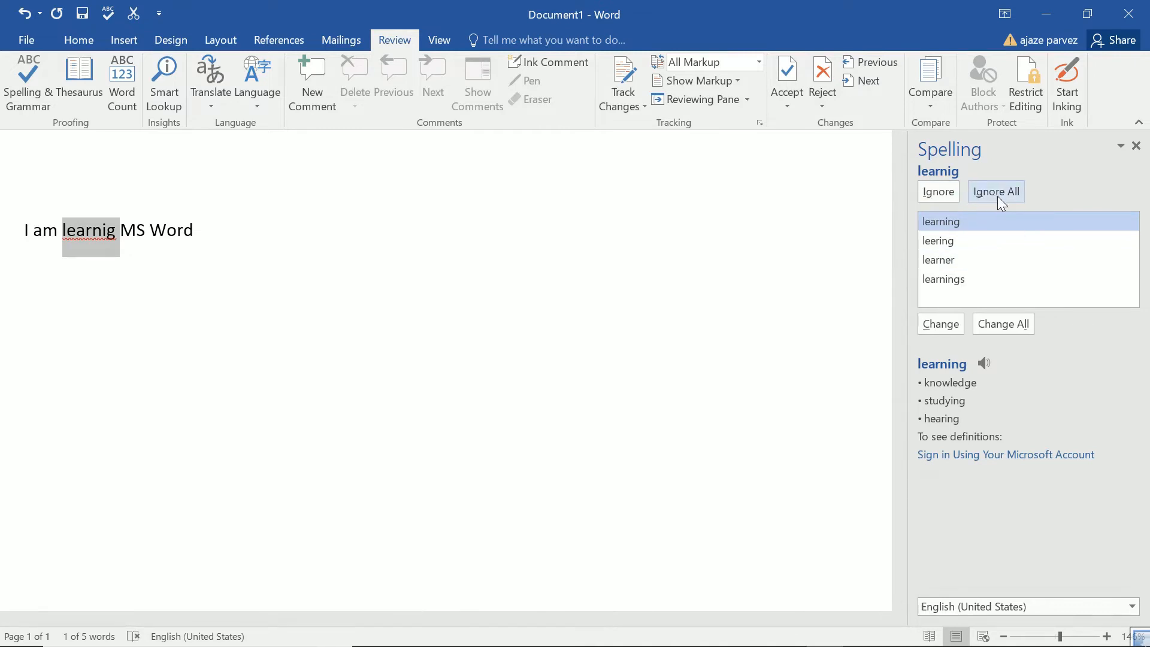
left_click(949, 278)
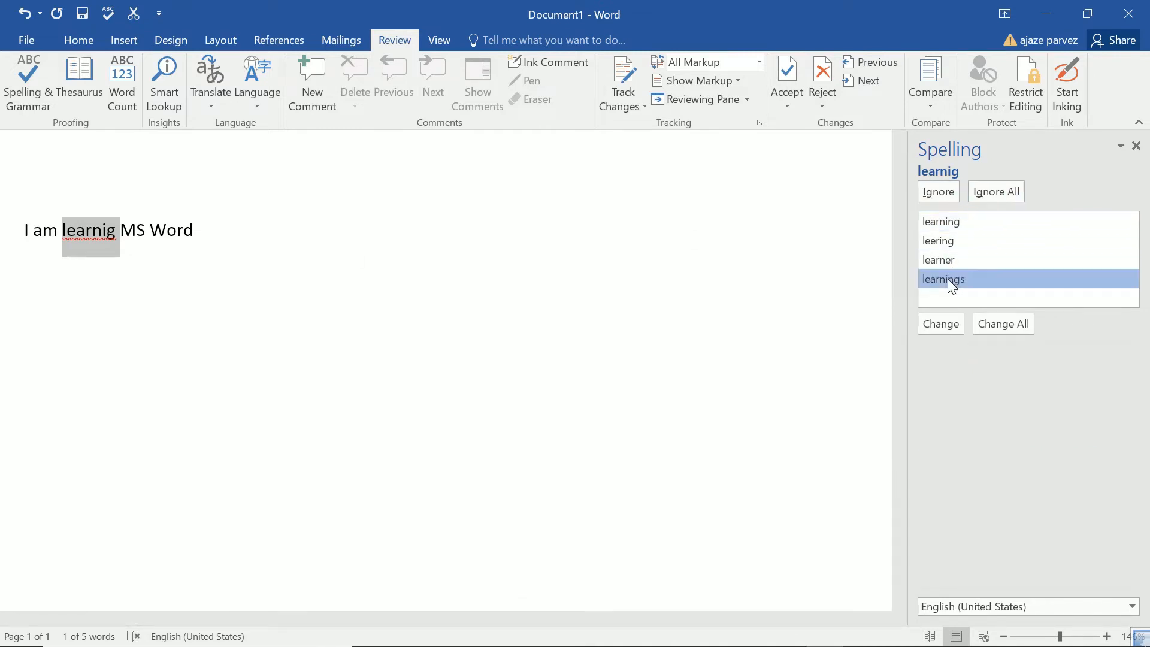
left_click(930, 324)
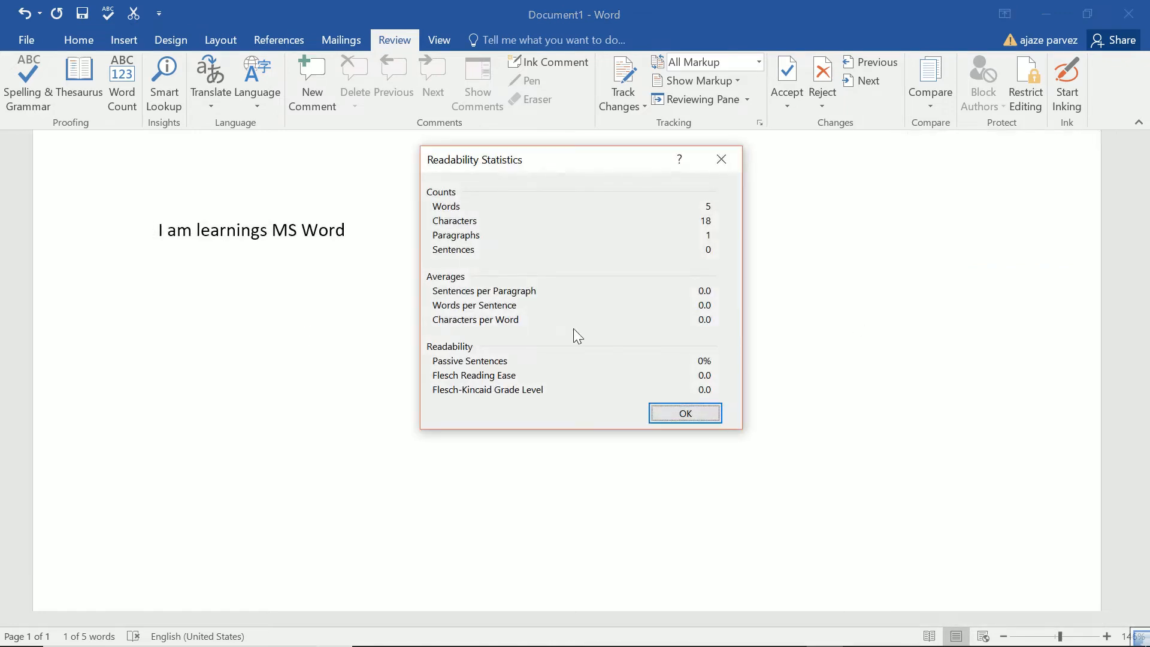
left_click(685, 413)
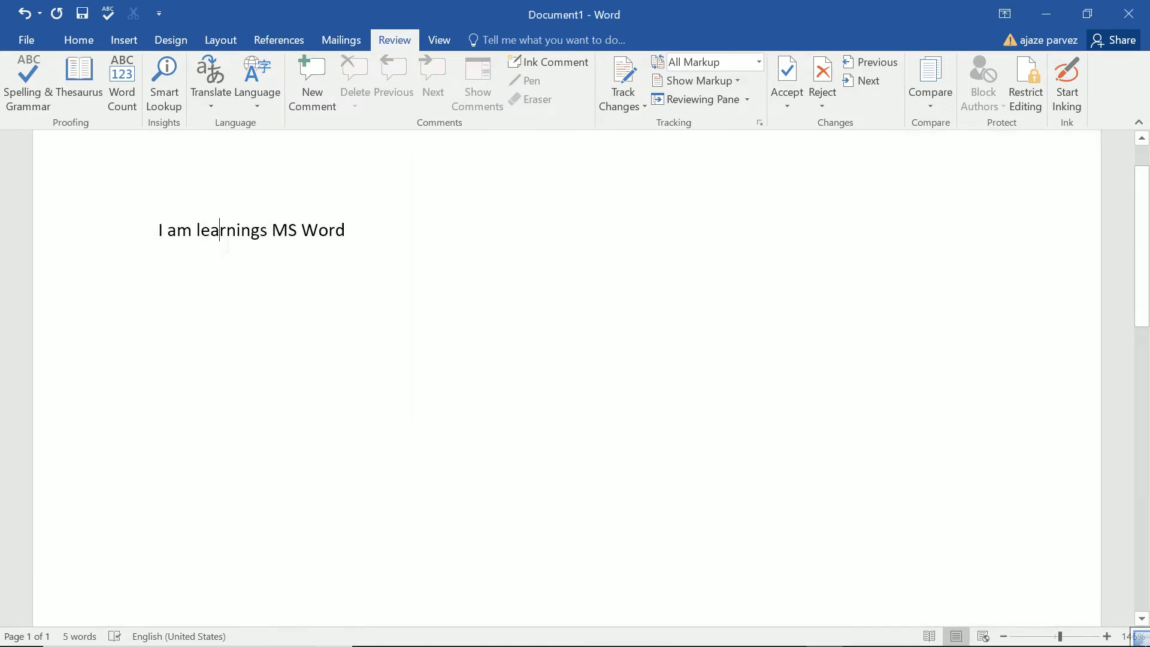
Step: Check the spelling and grammar of "learnings" only, declining to check the rest of the document
double_click(231, 232)
left_click(24, 88)
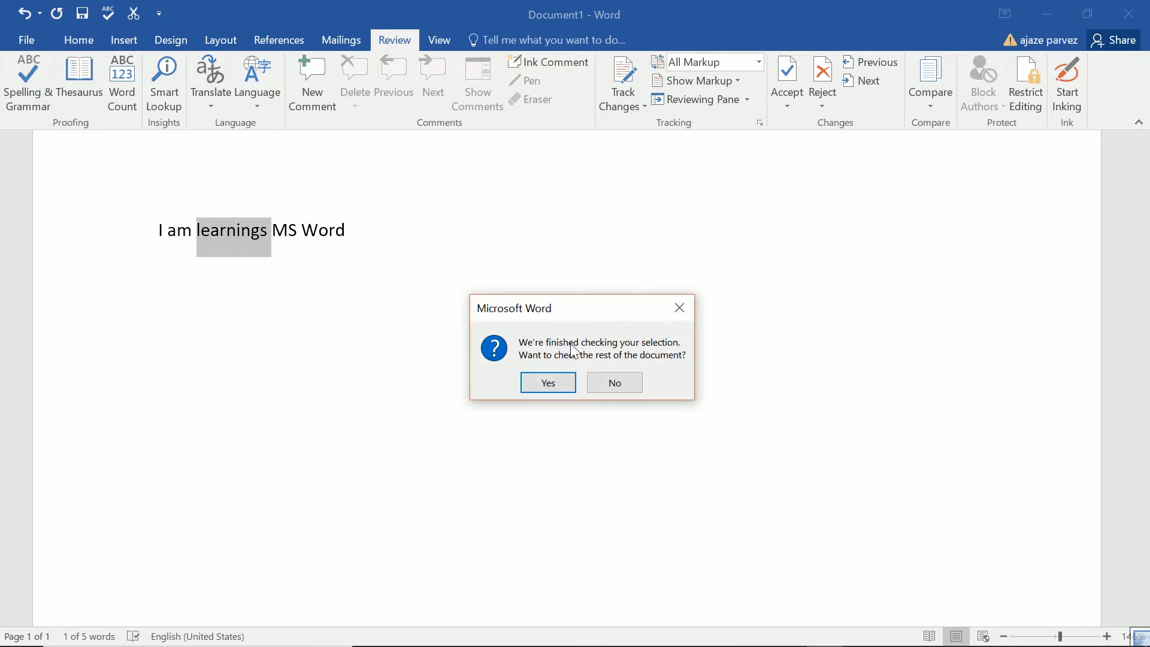
left_click(614, 381)
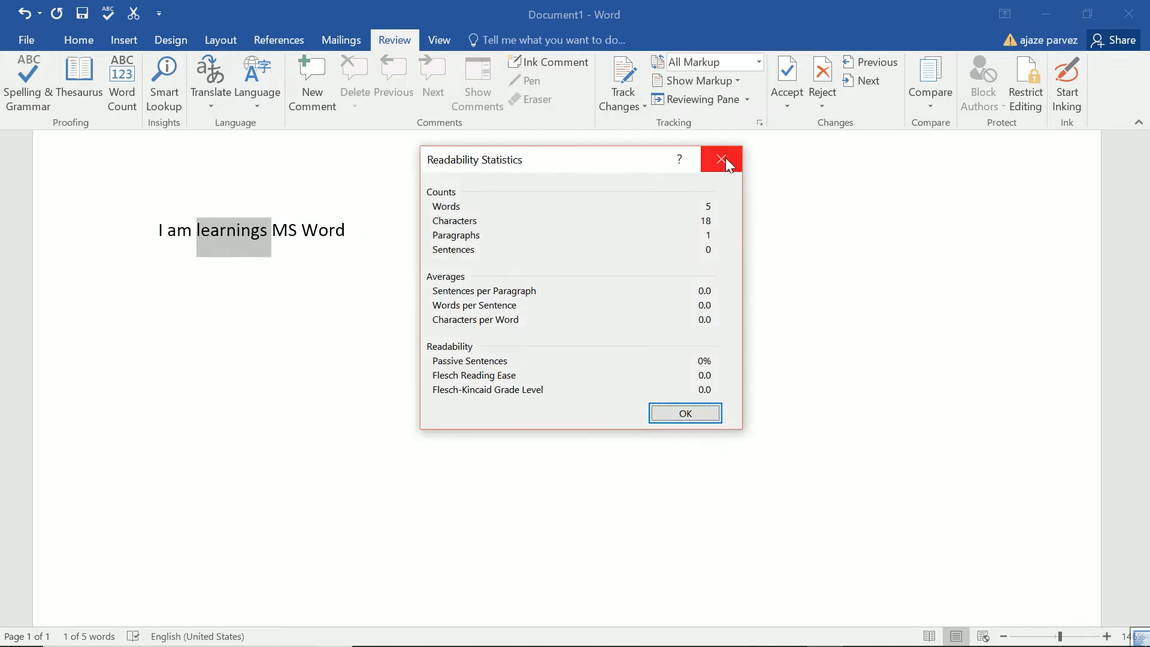
left_click(725, 158)
Step: Undo the spelling replacement of "learnig" with "learnings"
left_click(267, 232)
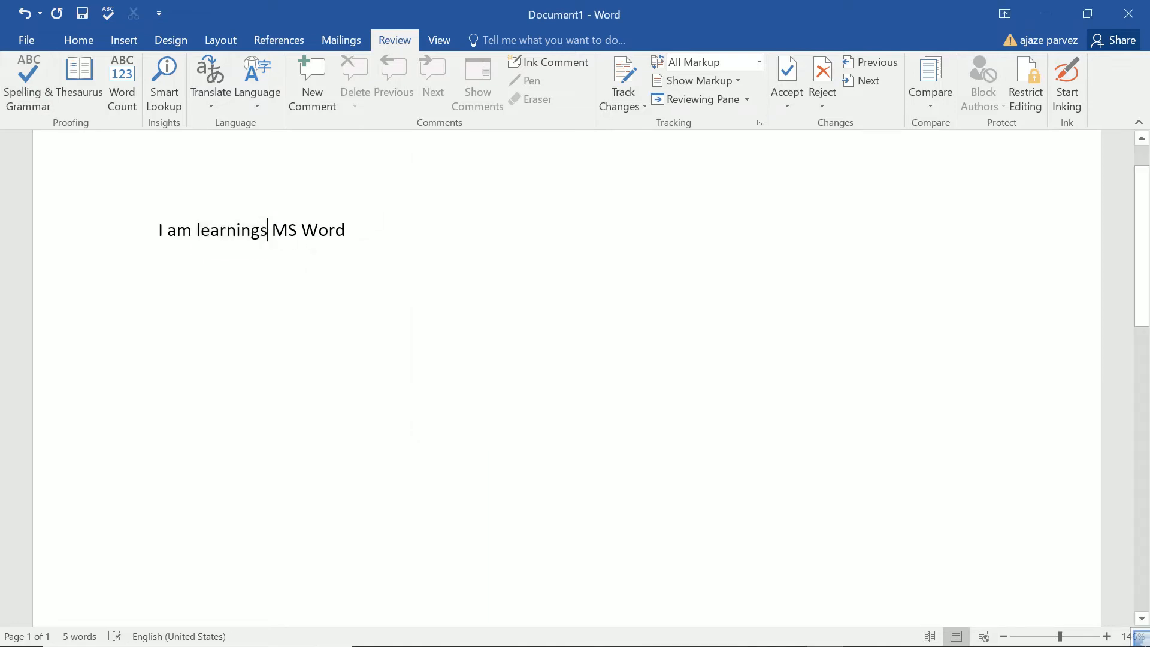
key("ctrl+z")
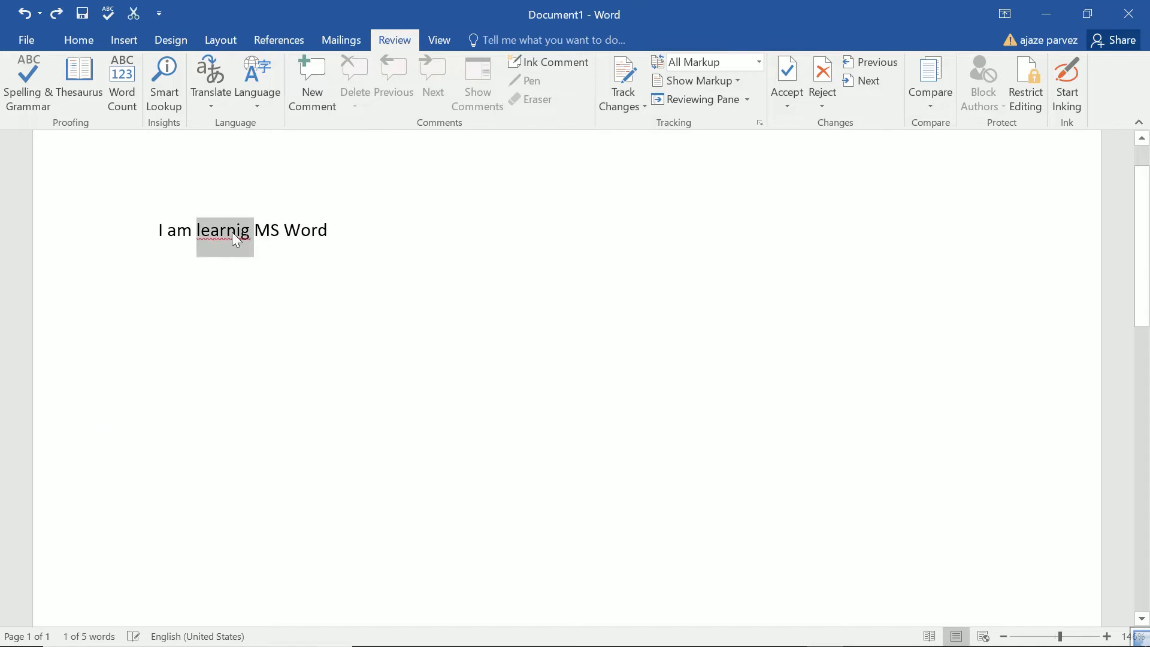
Step: Run the spelling check on "learnig" again and examine its suggestions and the available proofing languages, making no change
right_click(231, 231)
left_click(48, 102)
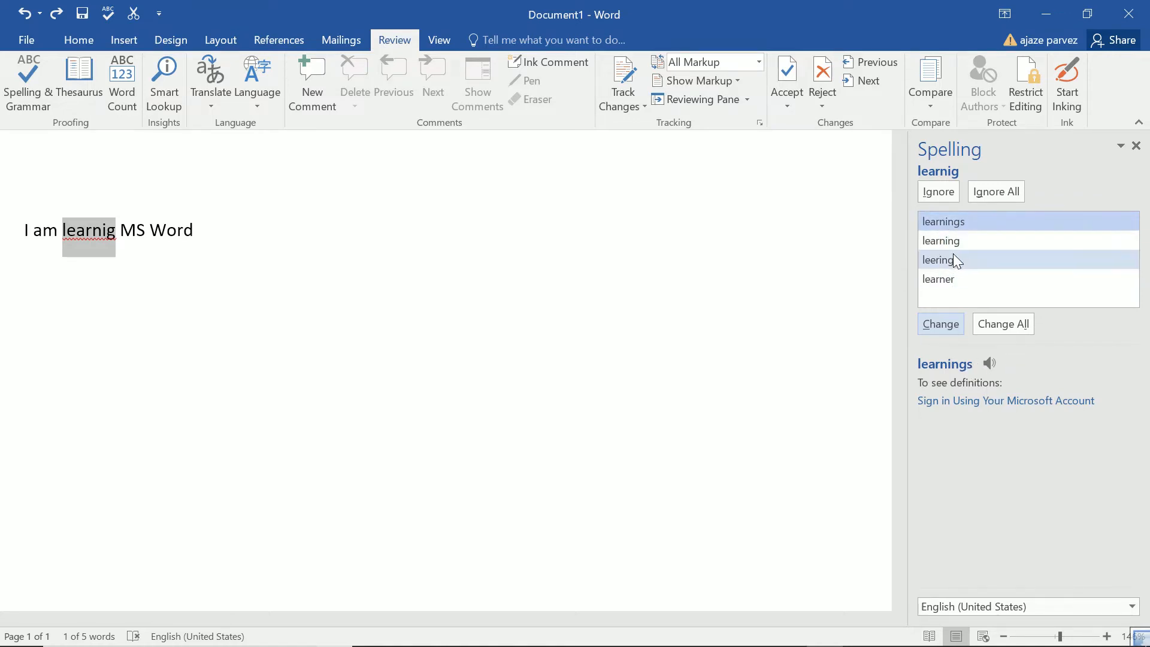
left_click(1000, 606)
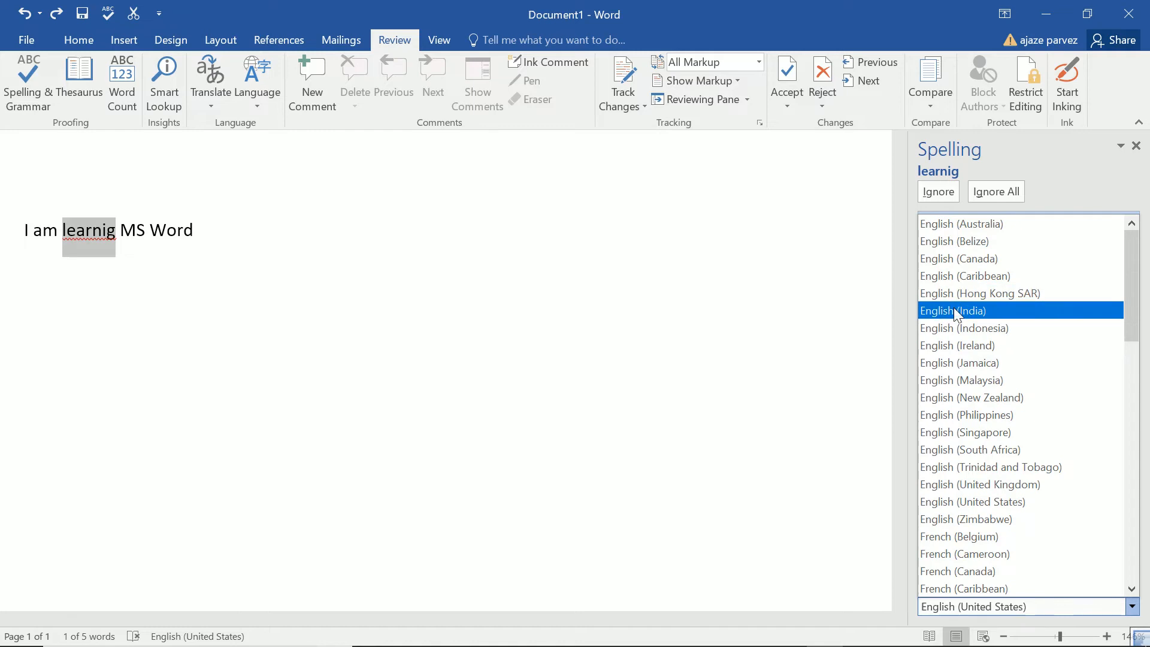
left_click(693, 293)
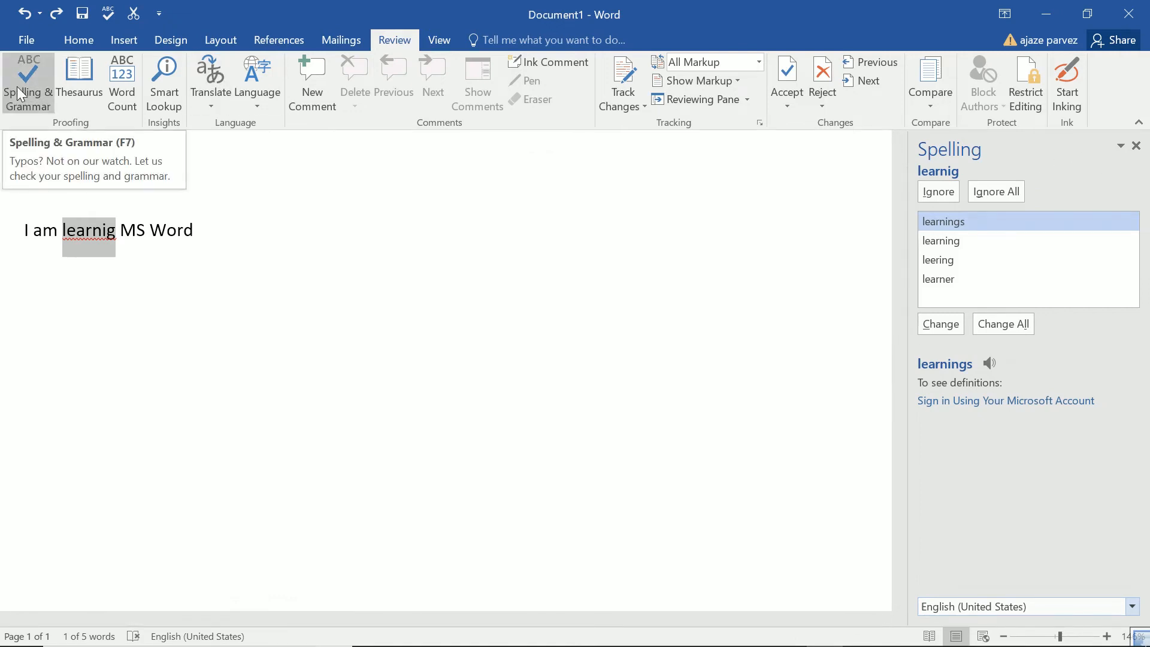
left_click(1136, 146)
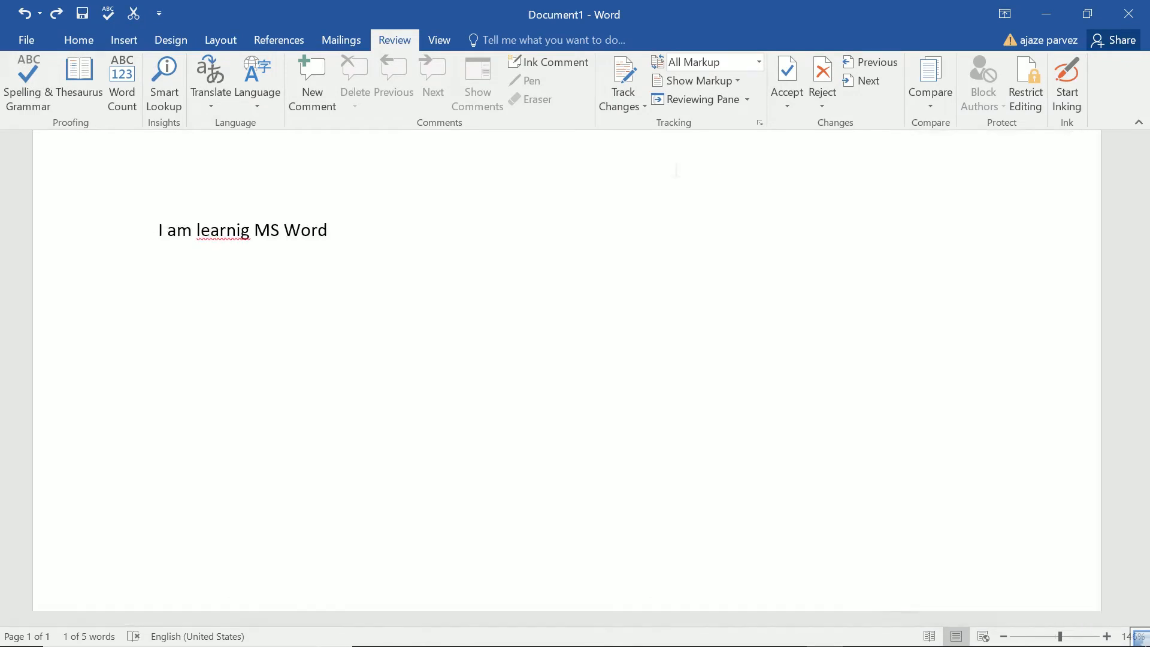
Step: Look up the words "Word" and "learnig" in the Thesaurus
left_click(76, 87)
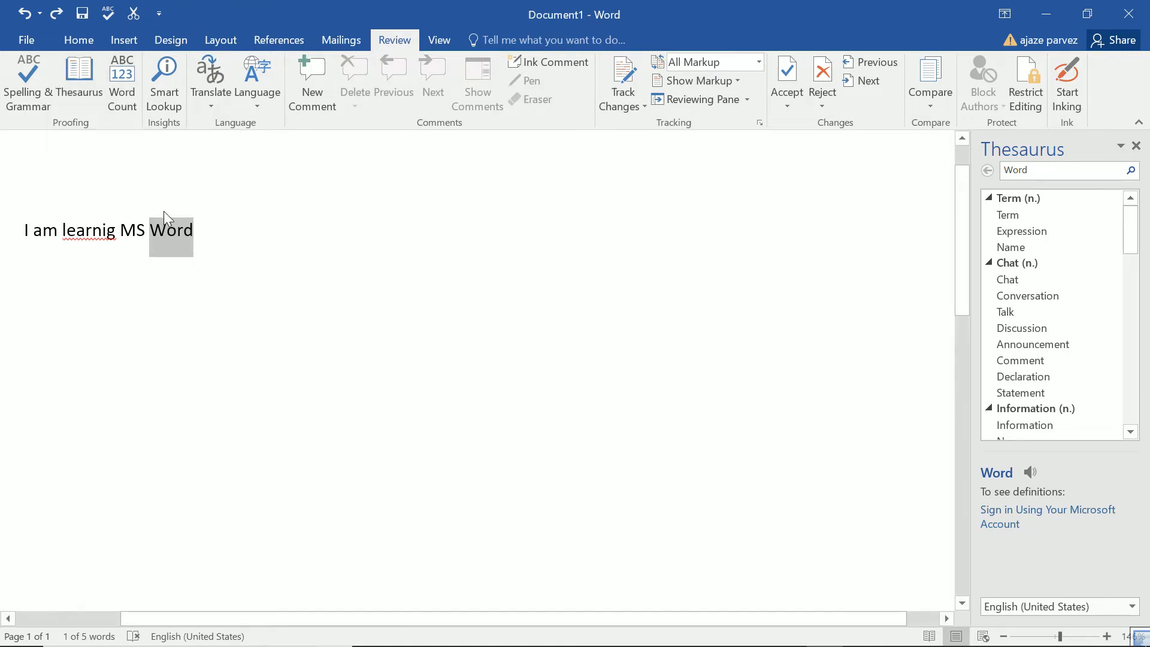
left_click(166, 230)
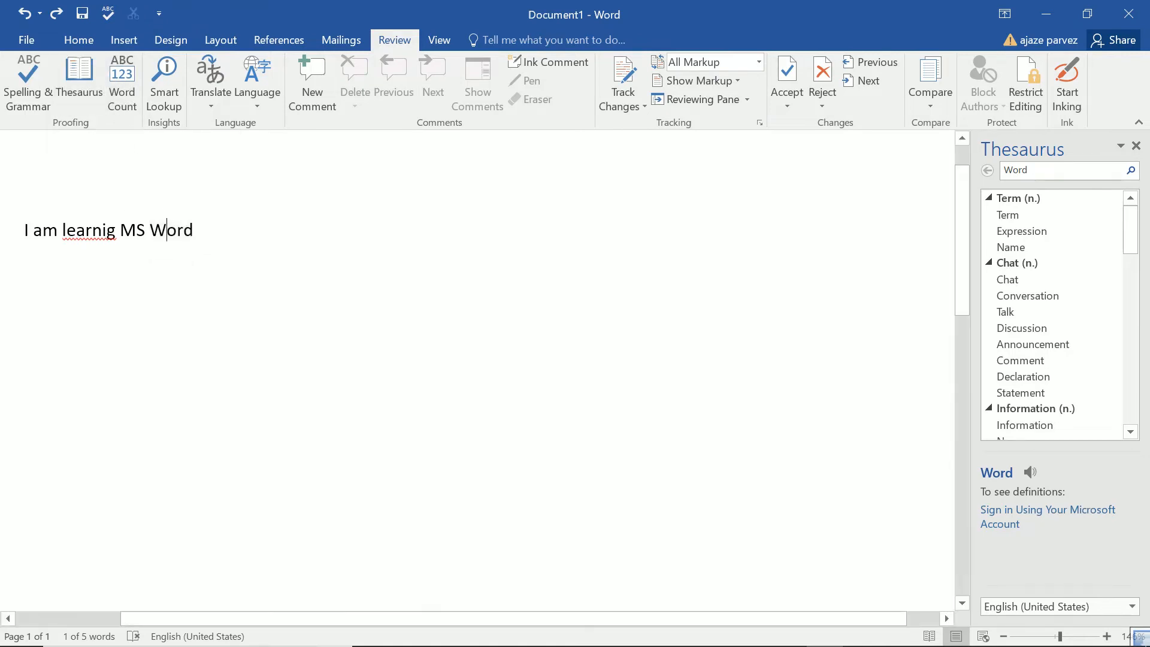
double_click(89, 233)
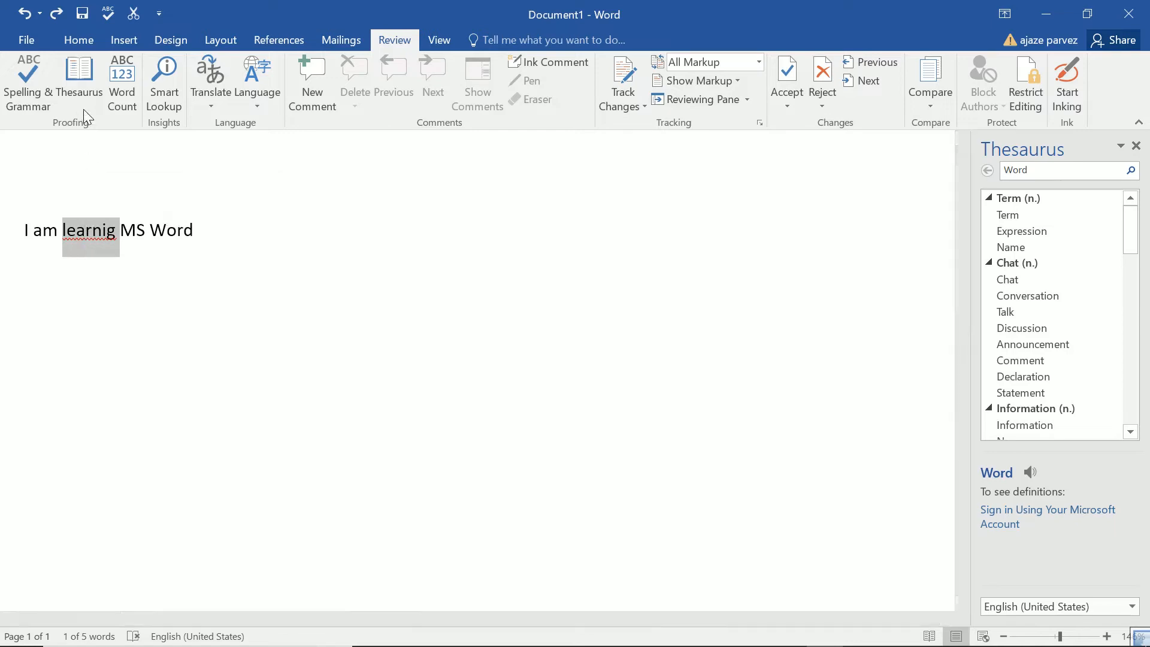
left_click(77, 88)
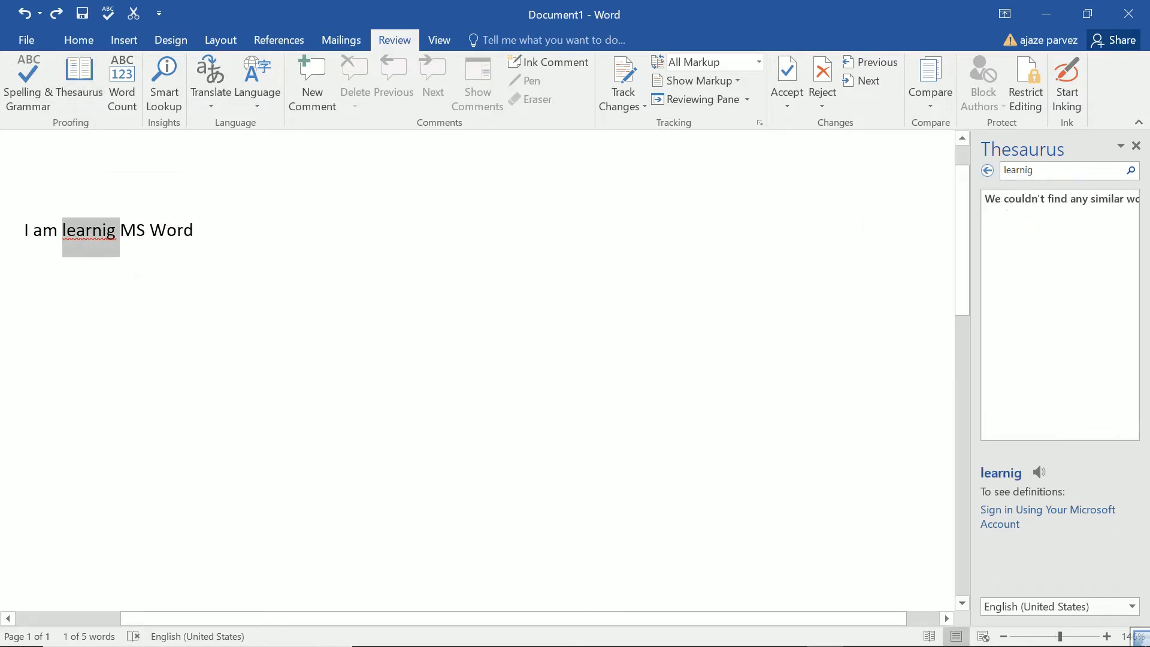
left_click(116, 232)
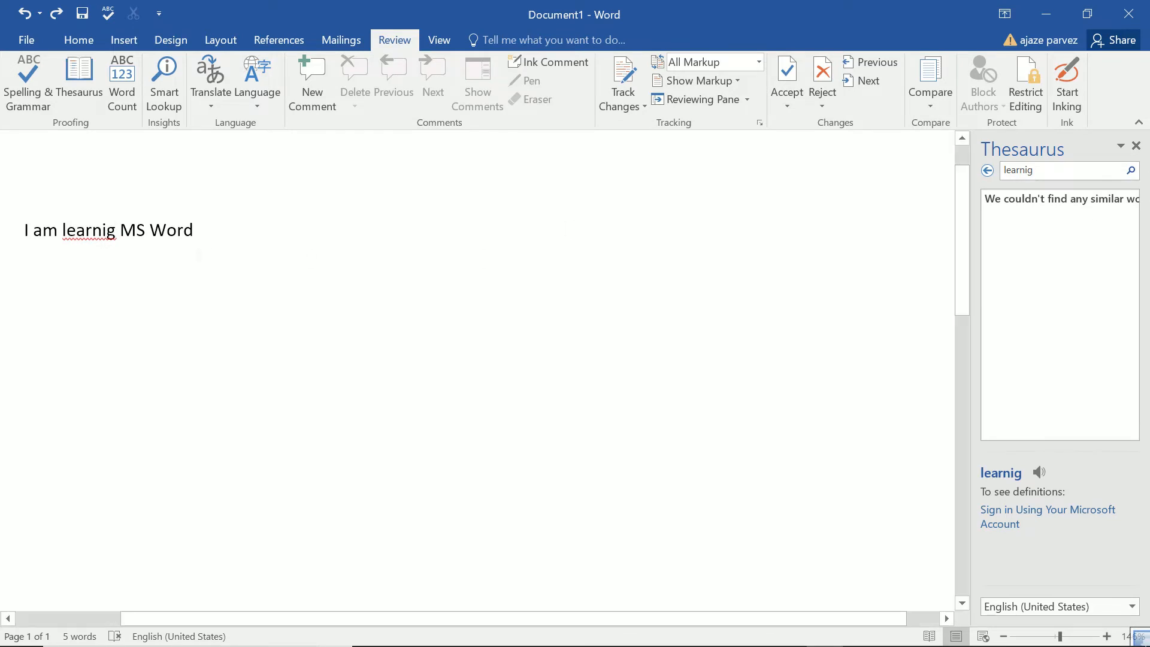
Step: Look up synonyms for "Word" at the end of the sentence in the Thesaurus again
double_click(182, 231)
right_click(182, 230)
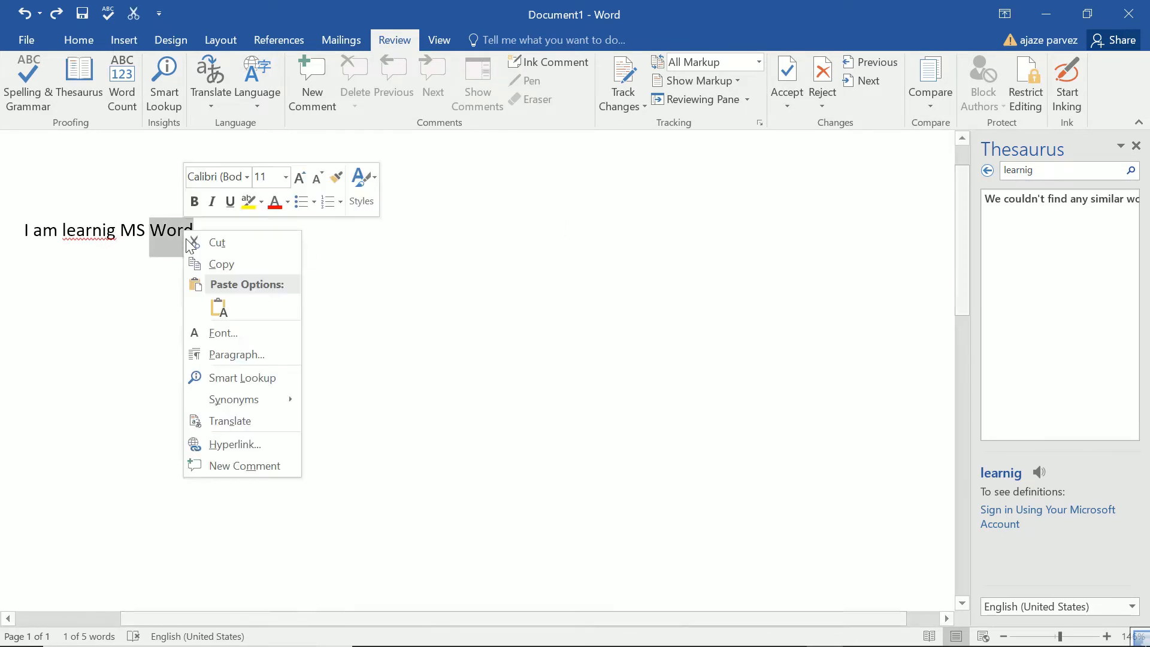
left_click(82, 80)
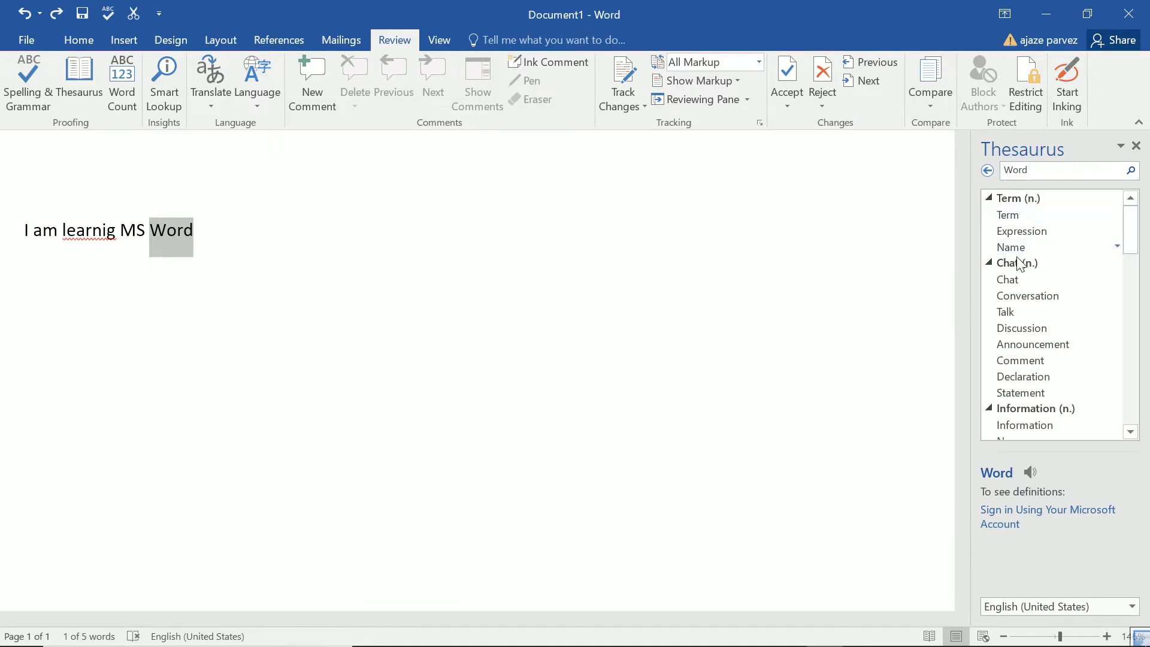
Step: Browse the Thesaurus synonyms, replace "Word" at the end of the sentence with "Target", and close the Thesaurus
scroll(1024, 272, "down", 1)
scroll(1016, 375, "down", 5)
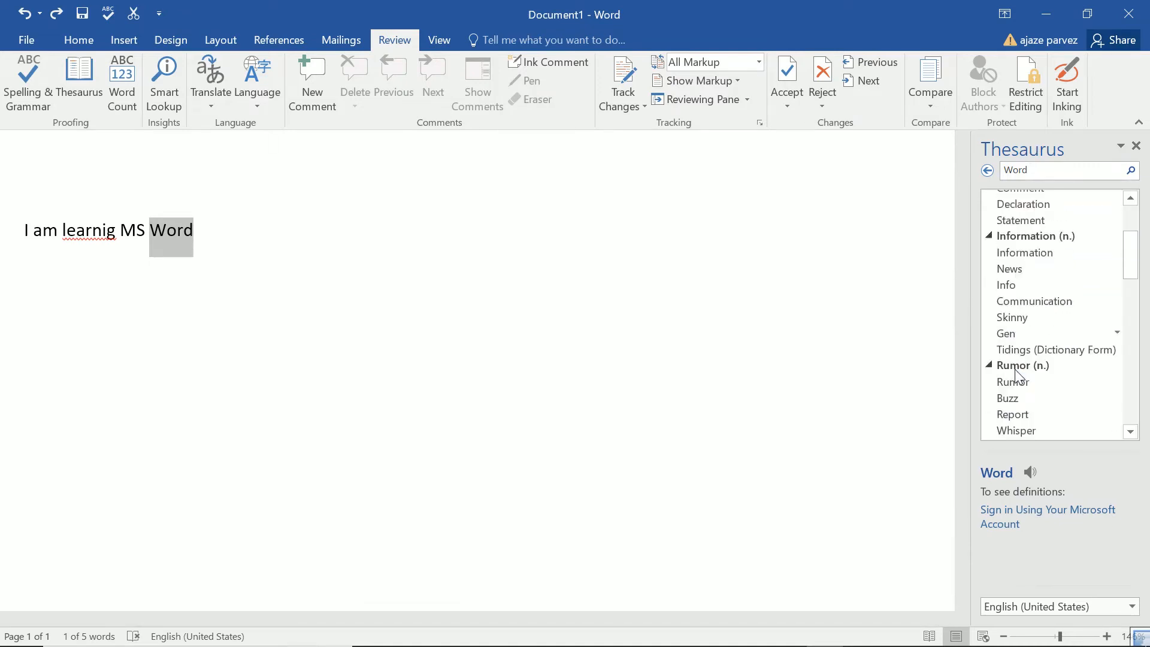
scroll(1023, 329, "down", 2)
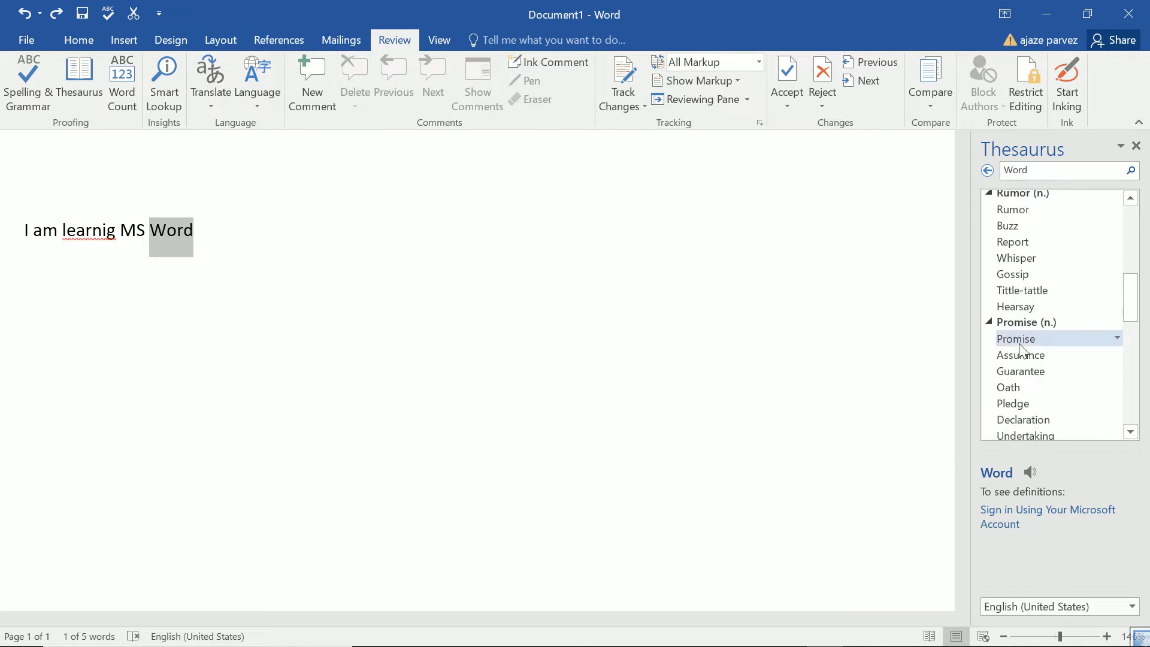
scroll(1027, 330, "down", 2)
scroll(1028, 328, "down", 2)
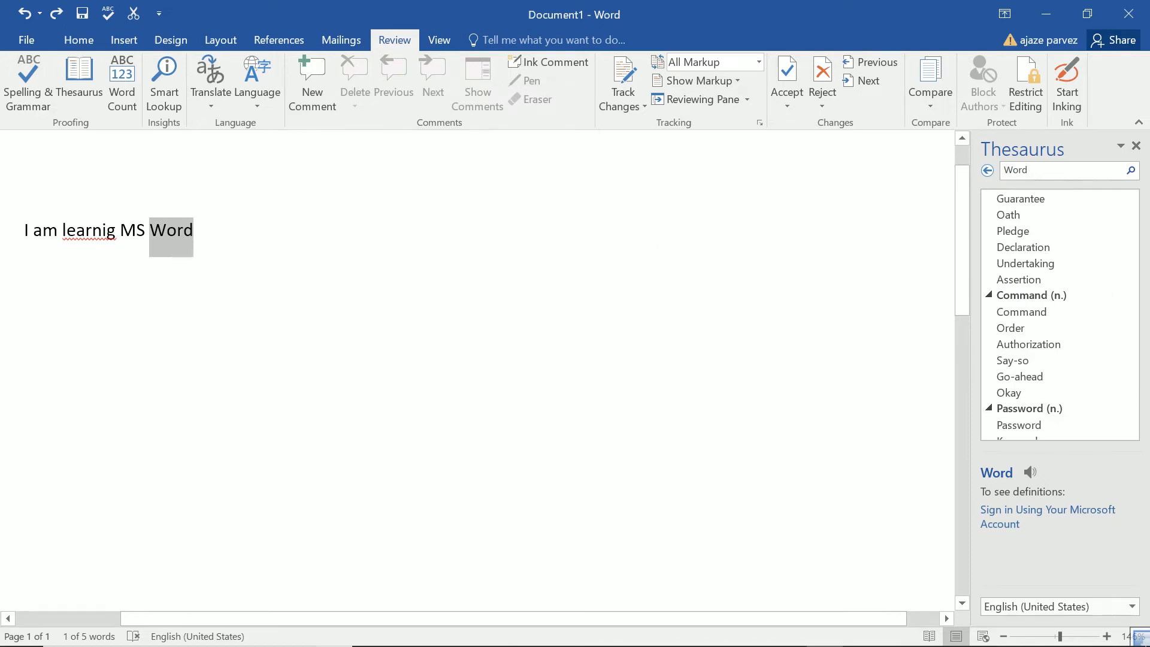
scroll(1030, 360, "down", 1)
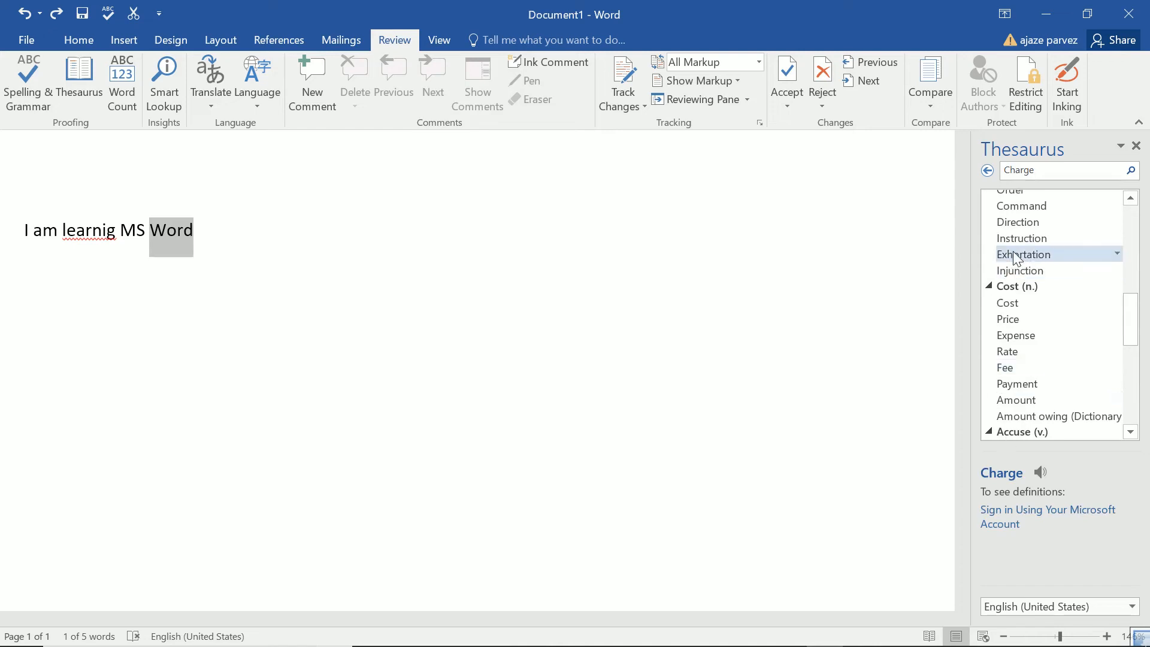
left_click(1013, 223)
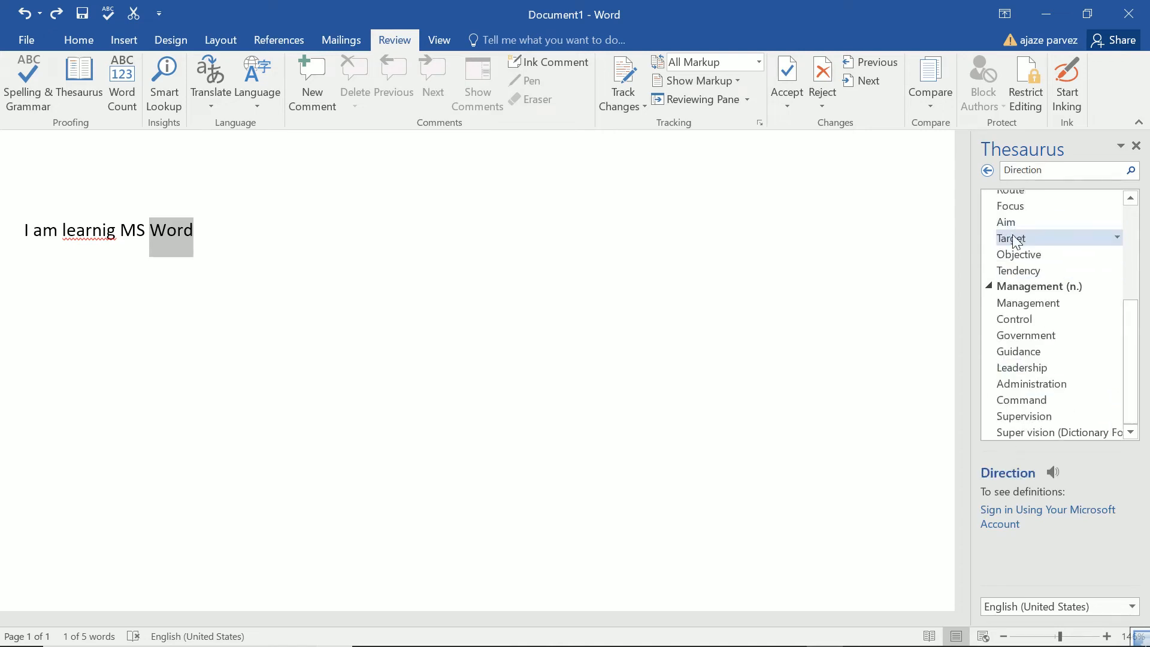
right_click(1016, 242)
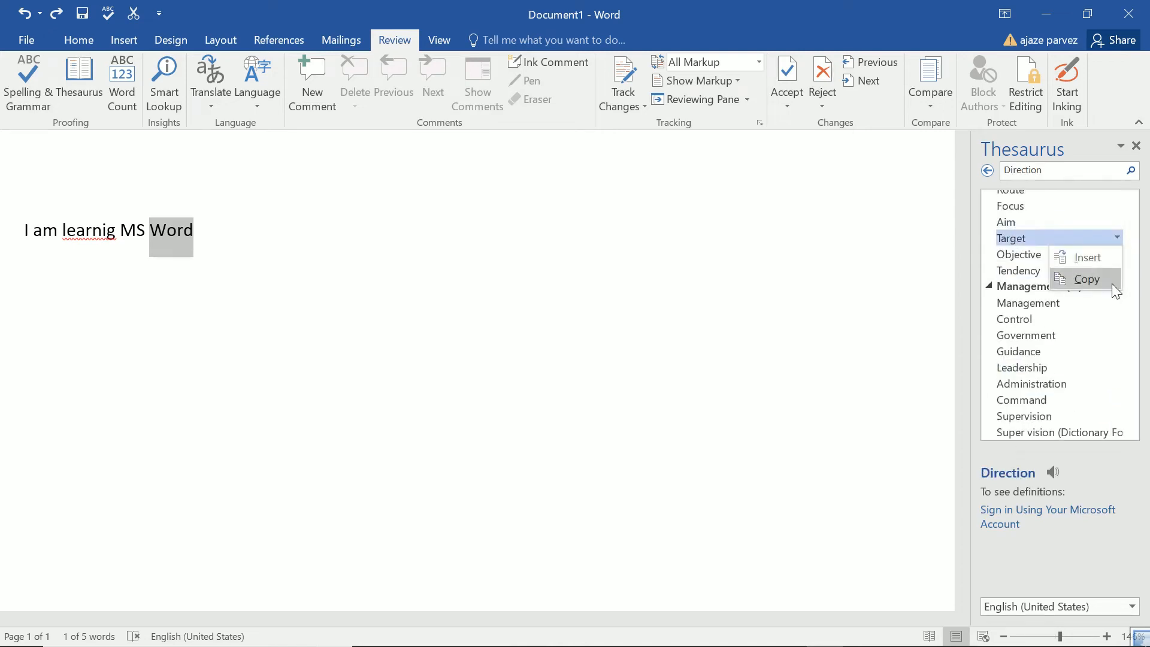
left_click(1088, 258)
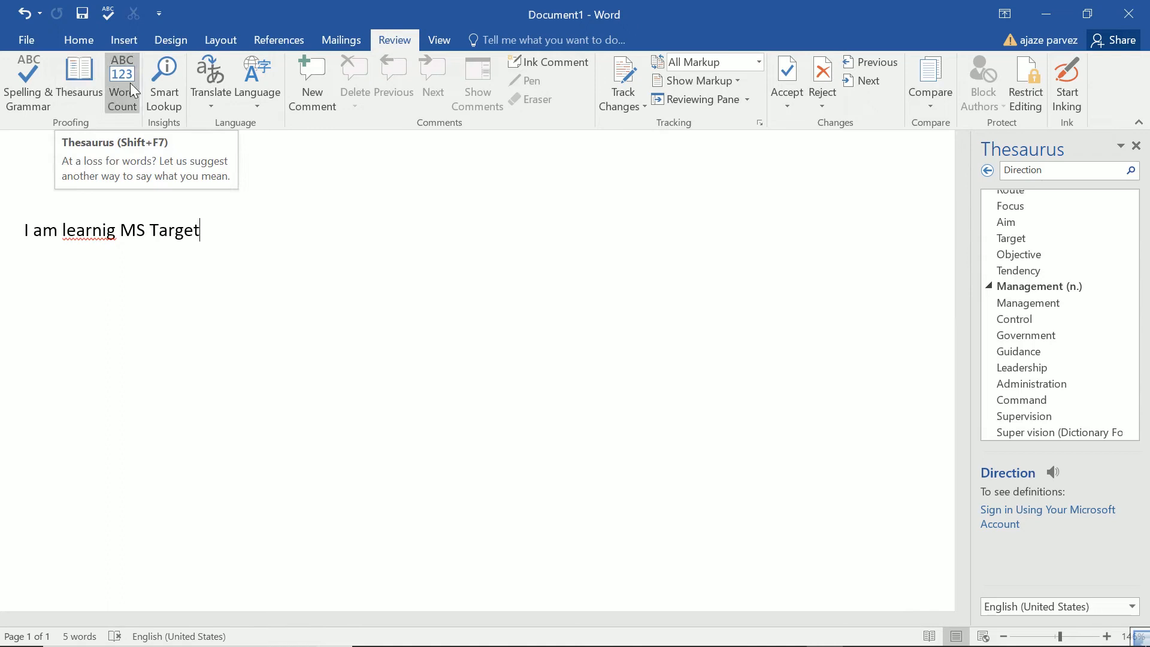
scroll(1048, 275, "up", 2)
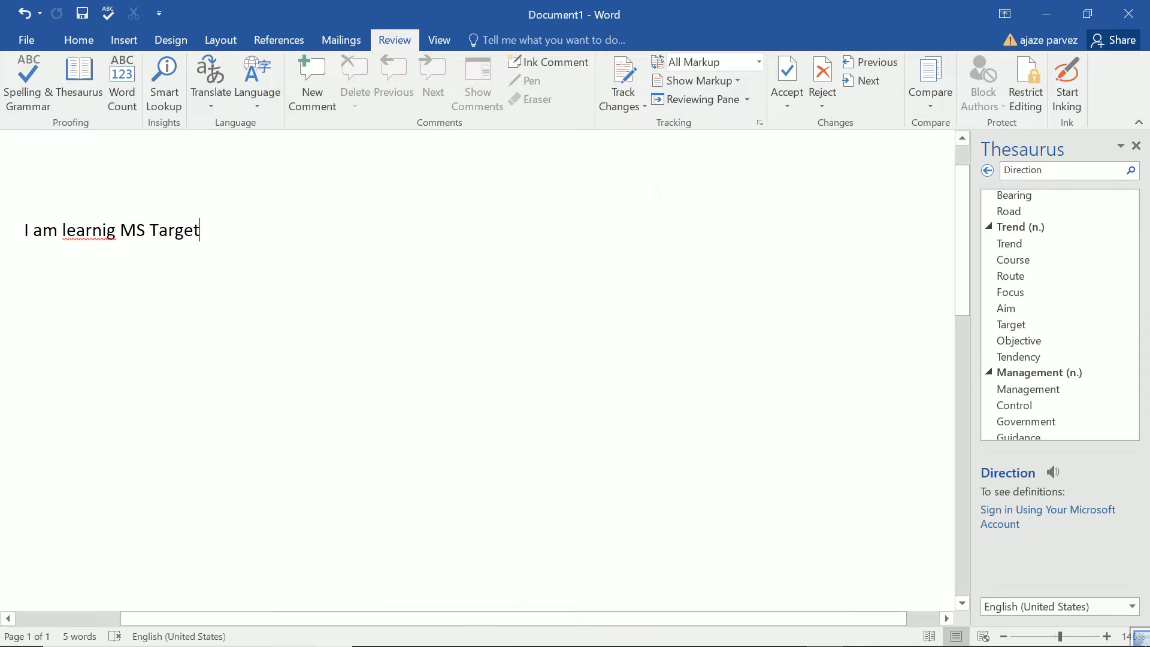
left_click(1136, 146)
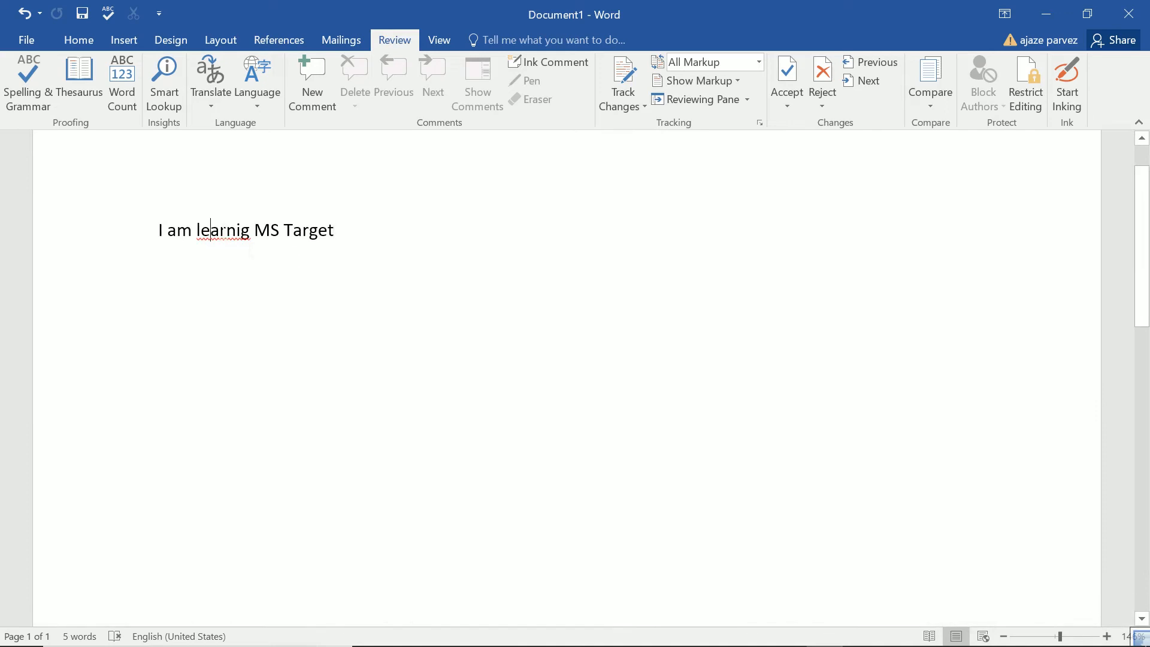
Step: Replace the misspelled "learnig" with the suggested spelling "learnings"
right_click(206, 233)
left_click(157, 256)
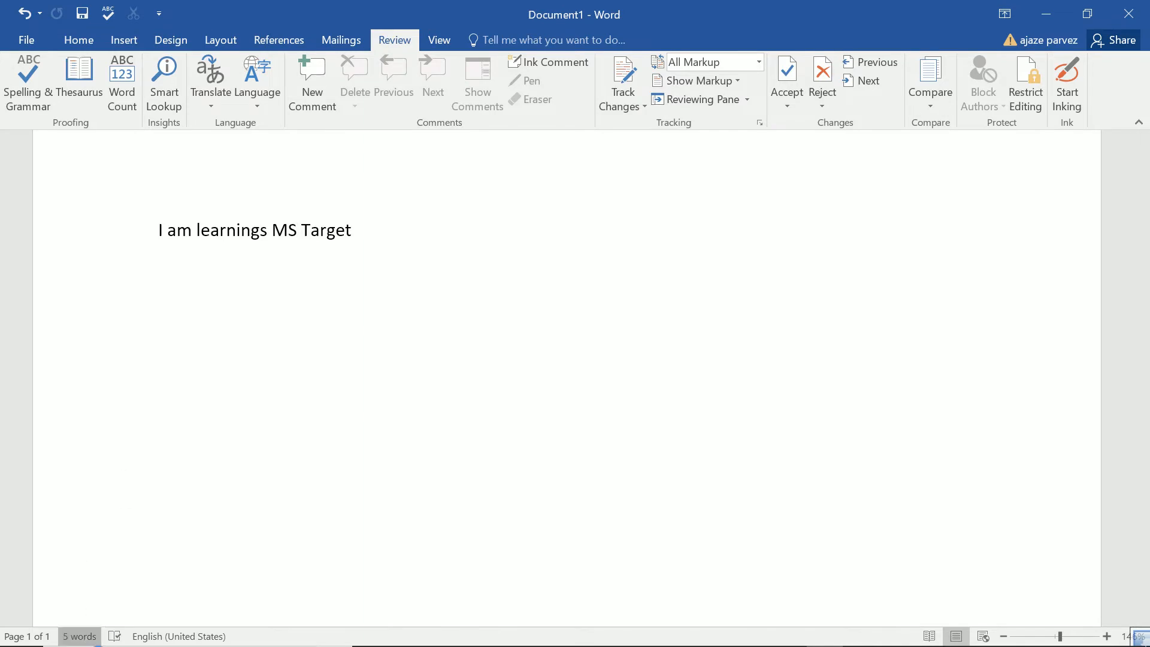
Step: Examine the document's Word Count statistics, including pages, words, characters, paragraphs and lines, and close the dialog each time
left_click(79, 636)
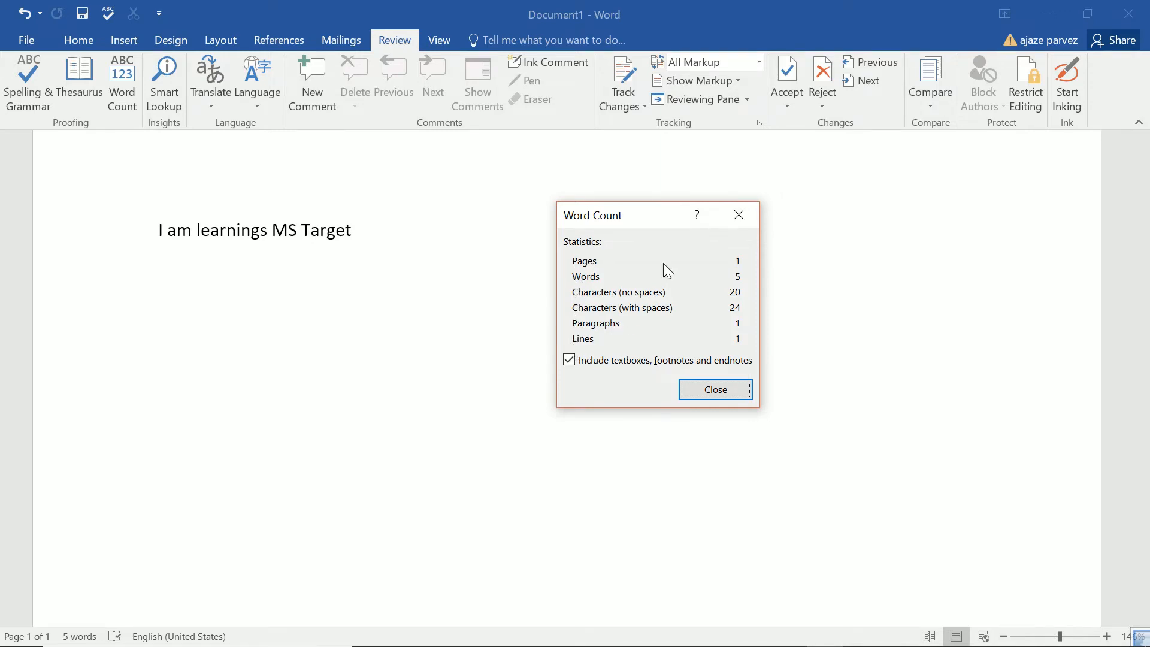
left_click(745, 217)
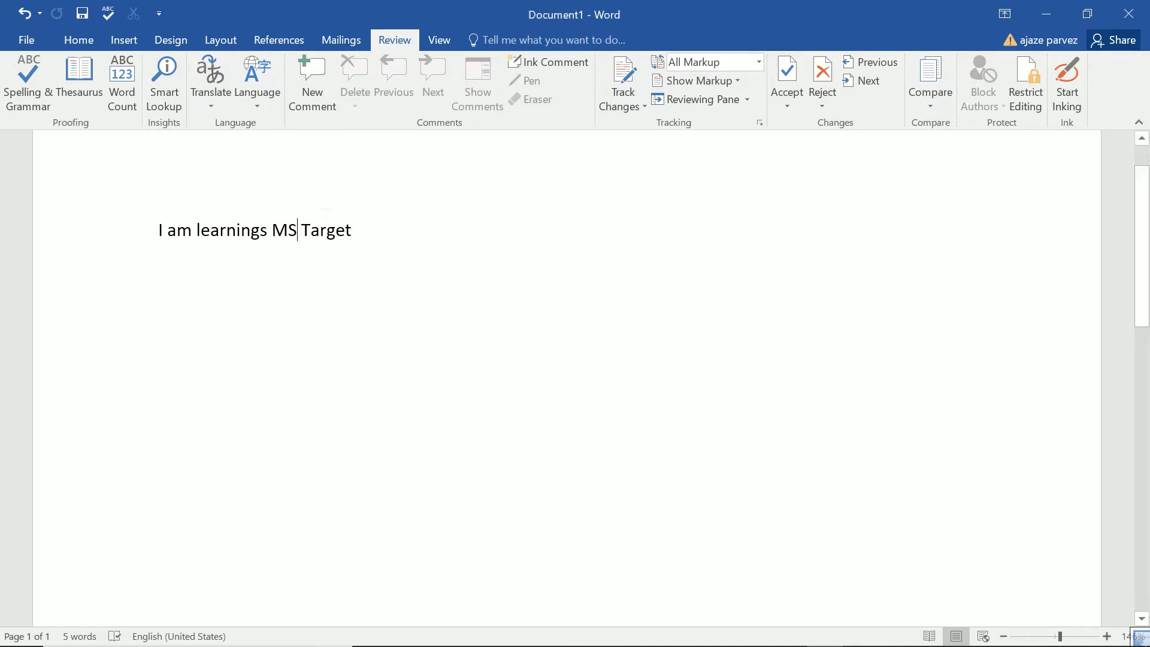
left_click(127, 78)
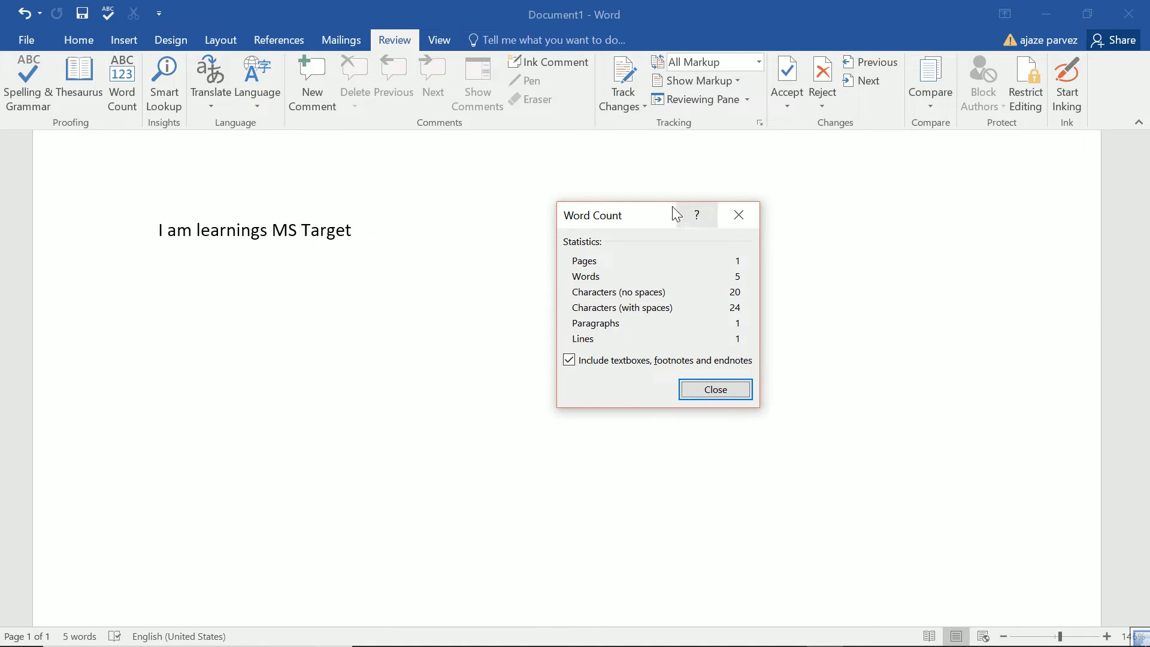
left_click(749, 213)
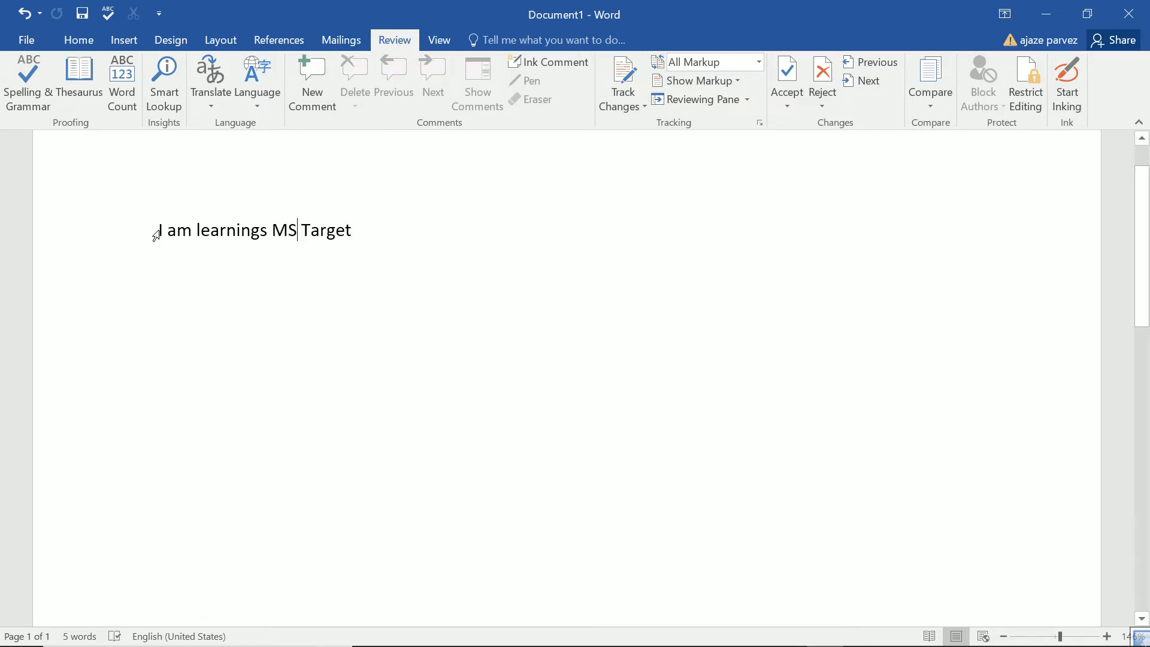
left_click_drag(159, 230, 336, 231)
left_click(418, 236)
left_click(122, 93)
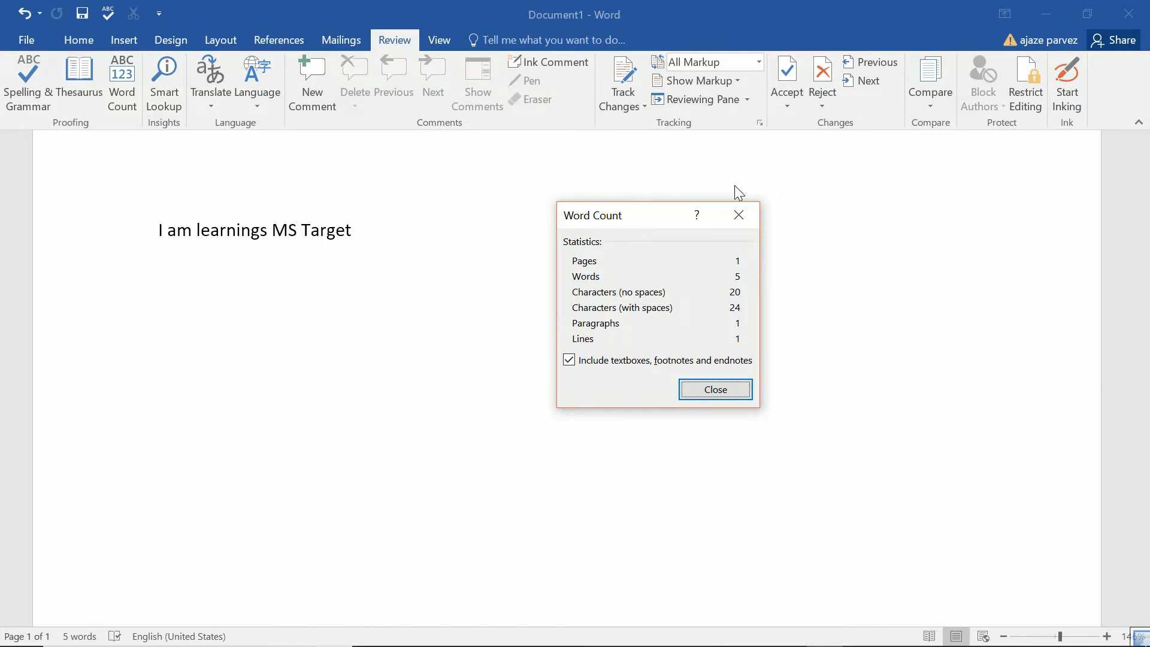
left_click(738, 220)
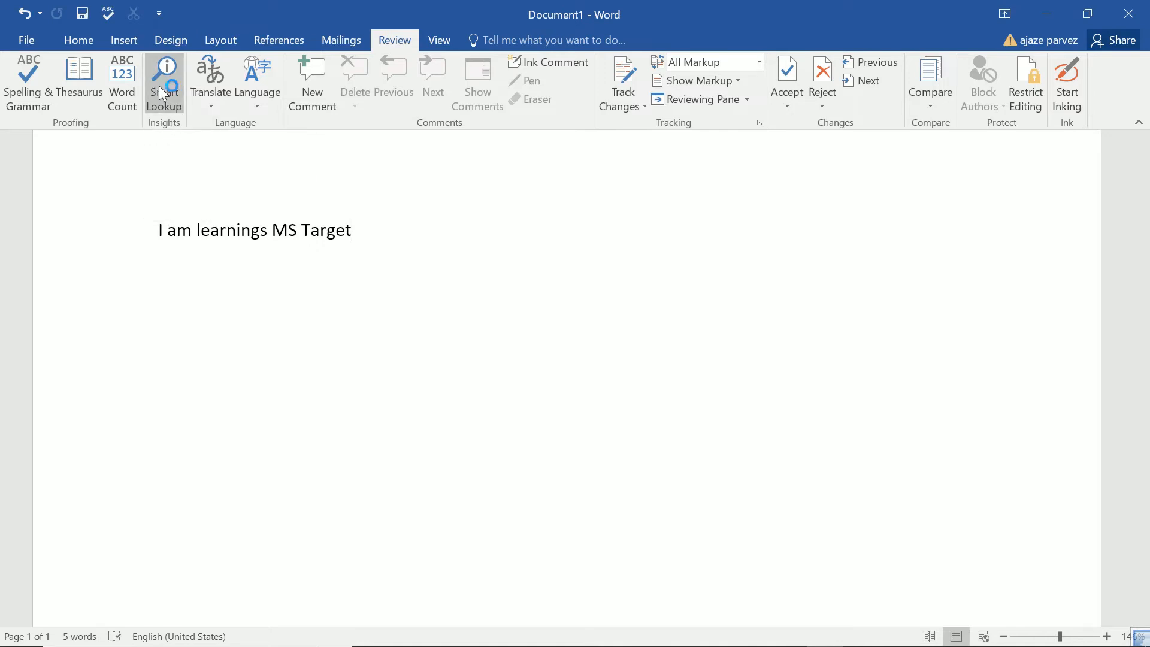
Step: Look up the word "Target" at the end of the sentence with Smart Lookup
left_click(161, 93)
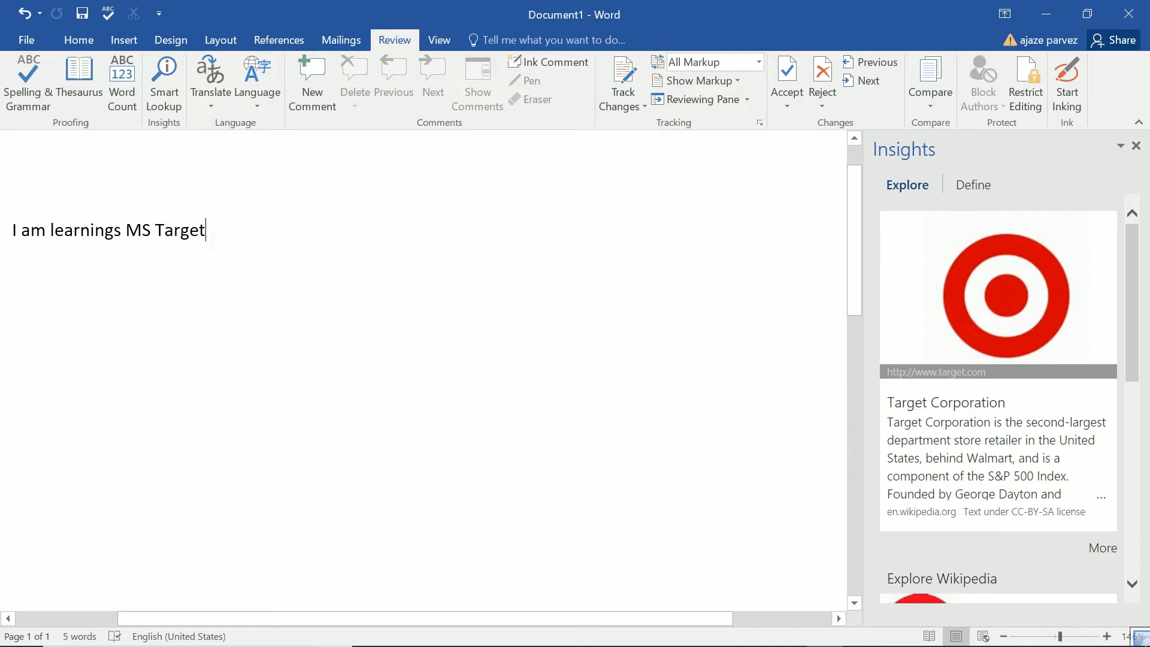
Step: Undo the last two word replacements in the sentence and correct "learnig" to "learnings" again
double_click(197, 240)
key("Right")
key("ctrl+z")
key("ctrl+z")
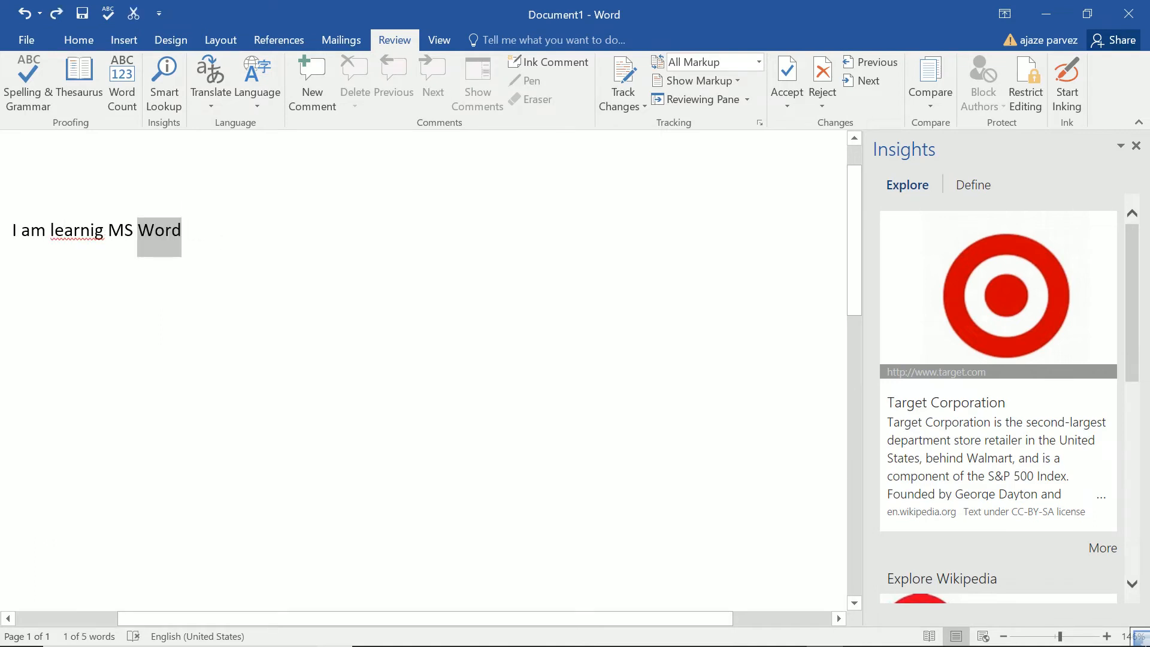
right_click(77, 239)
left_click(122, 267)
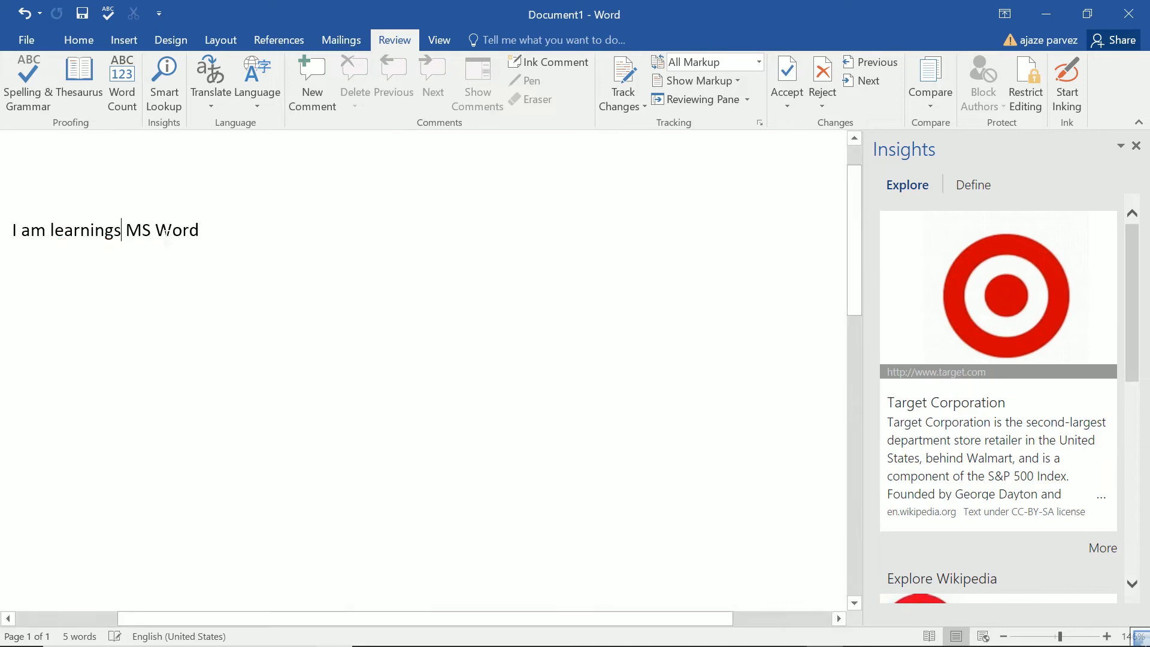
Step: Look up "Word" with Smart Lookup and examine the Wikipedia entries and the expanded list of web search results
double_click(170, 230)
left_click(153, 67)
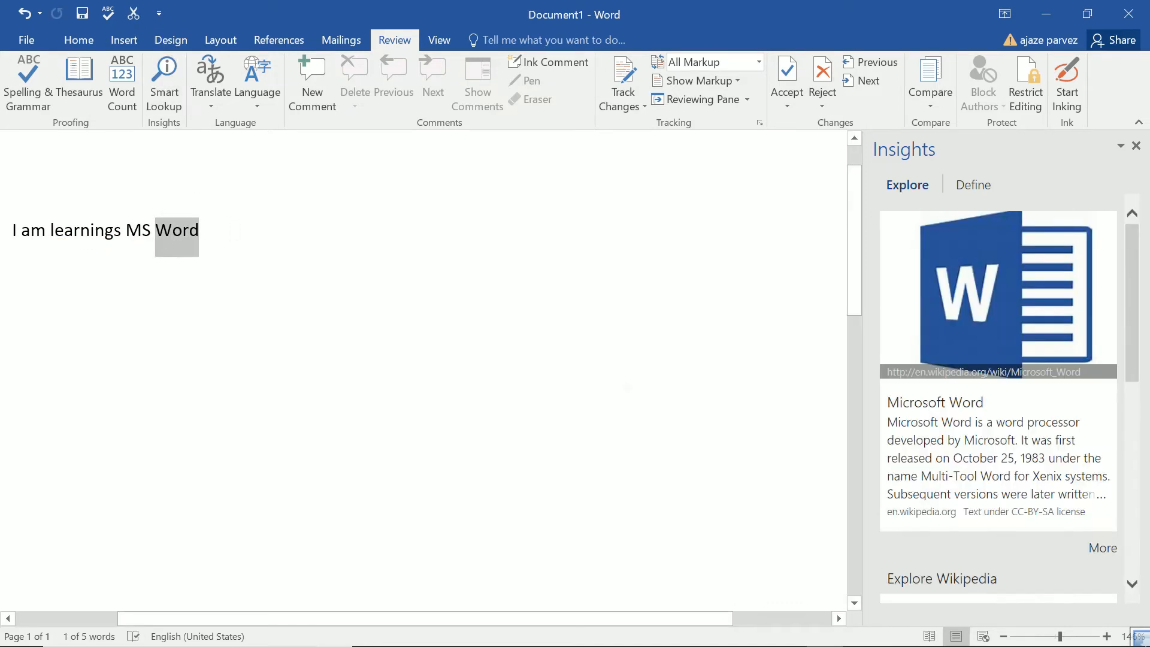
scroll(944, 310, "down", 2)
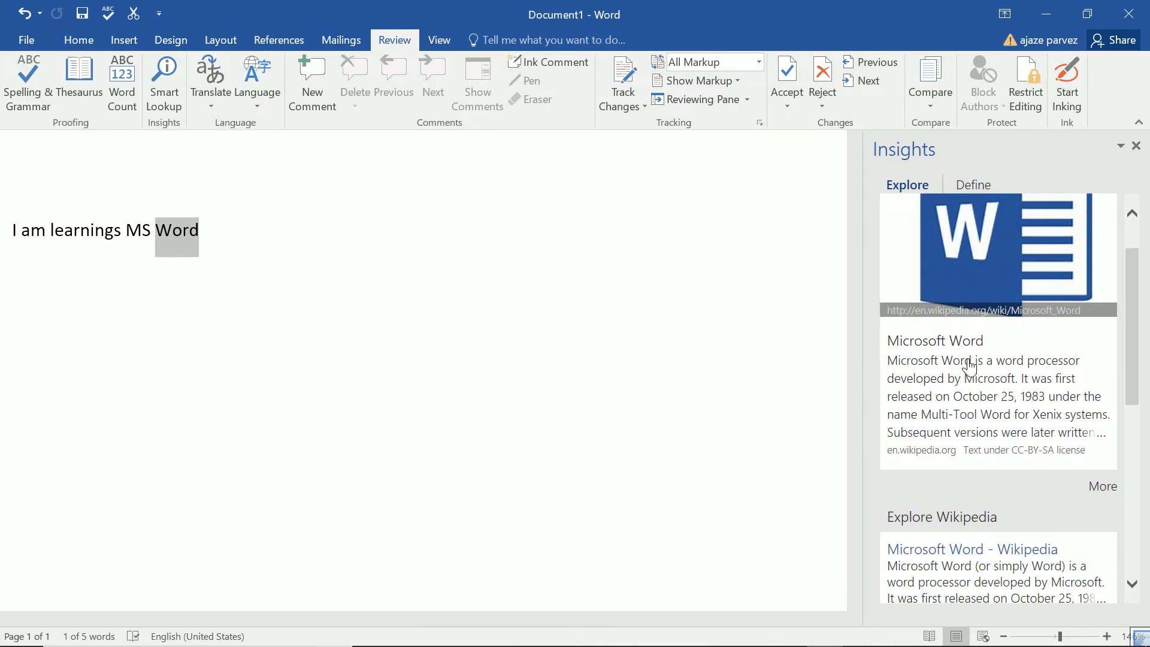
scroll(969, 366, "down", 10)
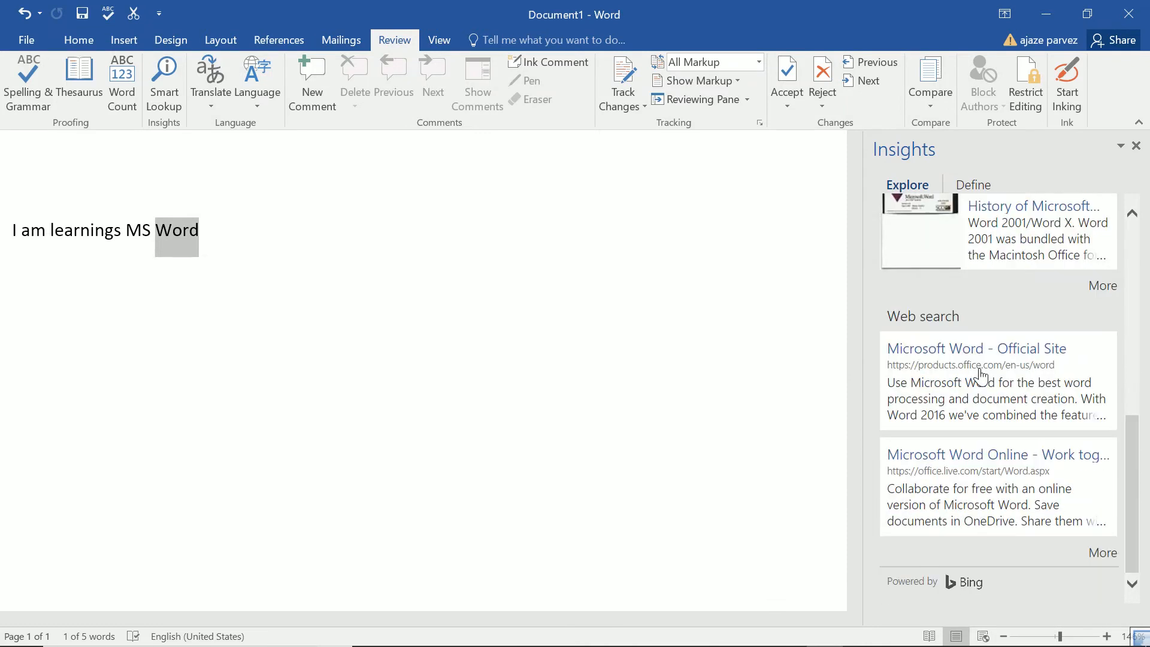
left_click(1102, 556)
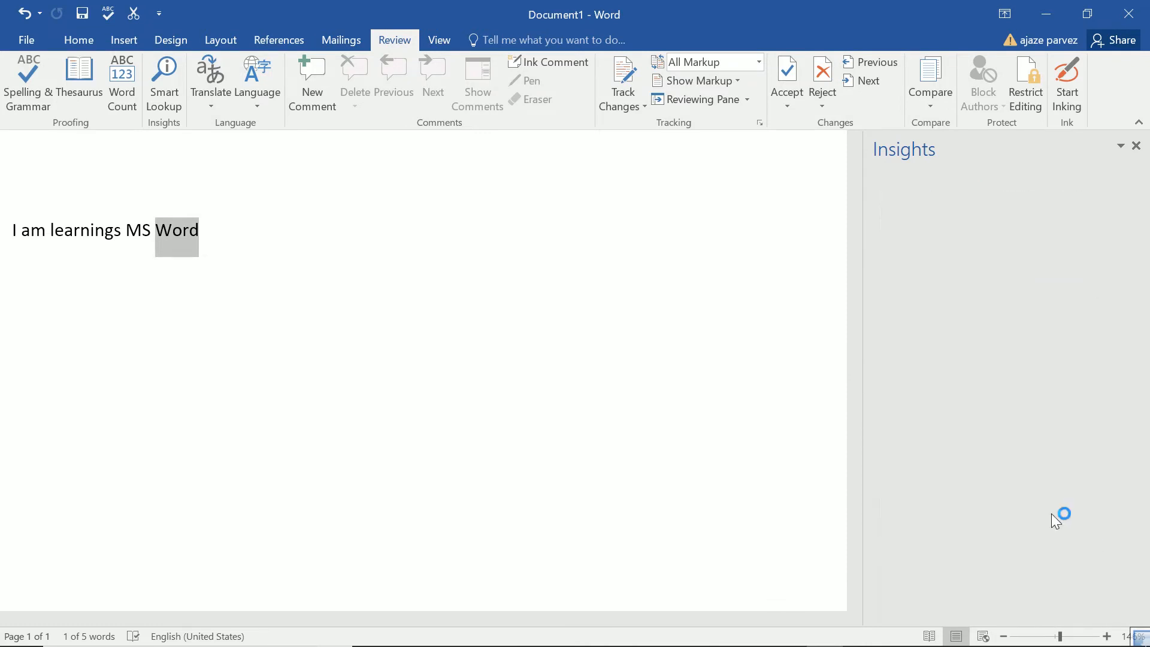
scroll(1006, 455, "down", 10)
scroll(989, 449, "down", 3)
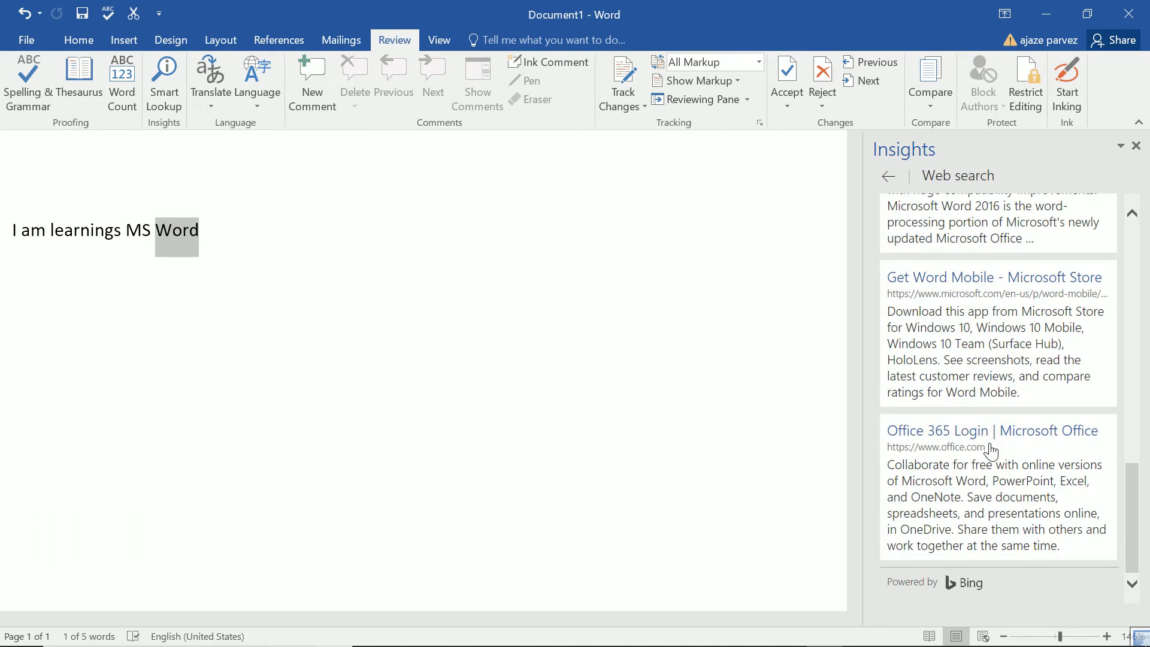
scroll(990, 449, "up", 12)
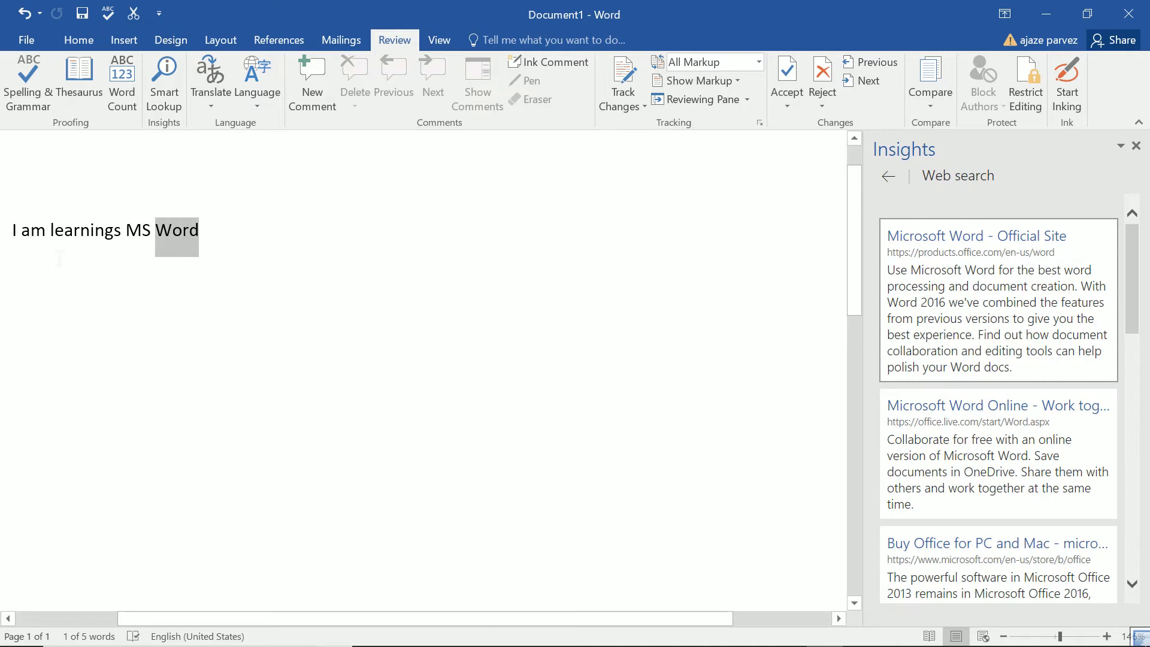
Step: Look up "learnings" with Smart Lookup and read through the expanded list of web search results
double_click(86, 231)
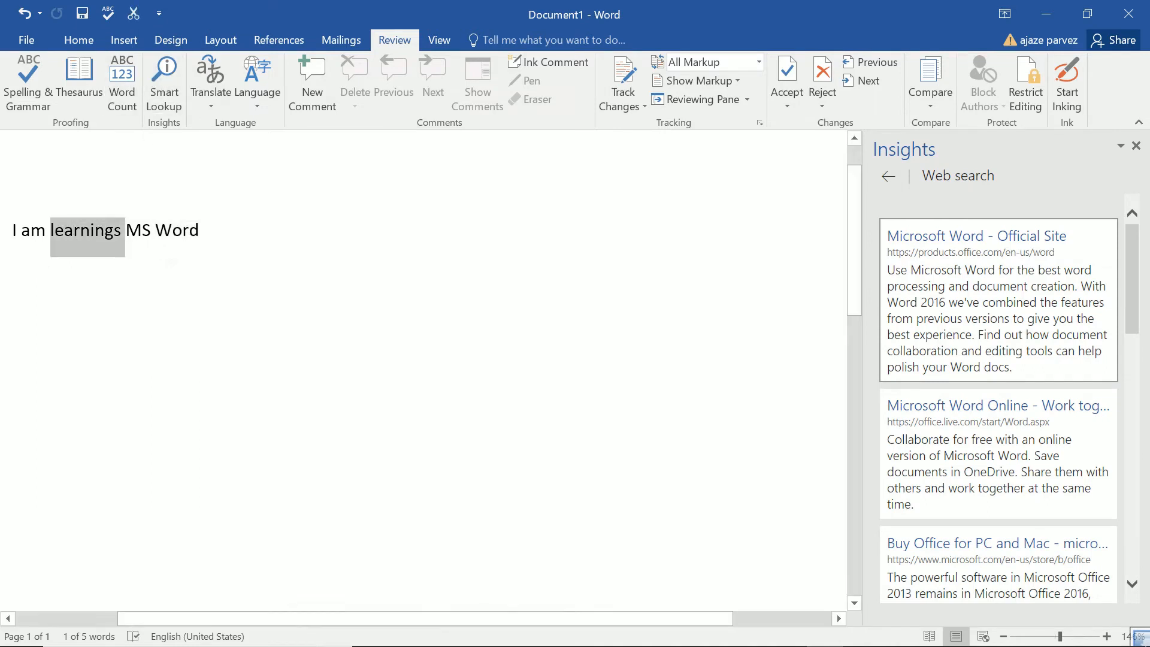
left_click(203, 81)
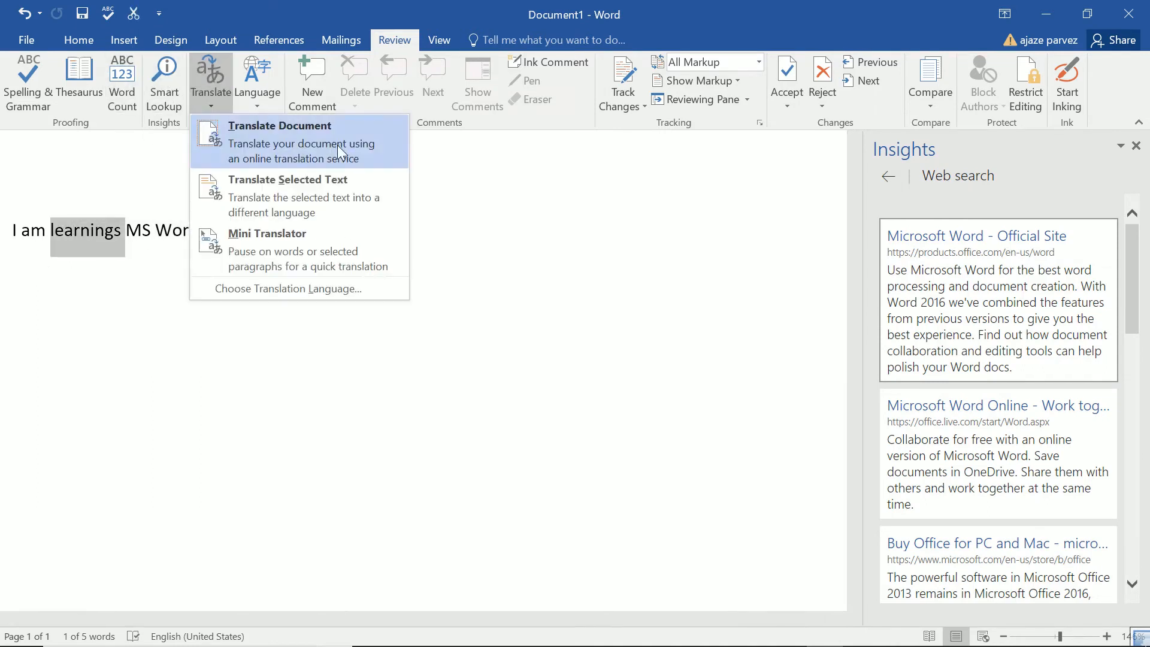
left_click(473, 197)
left_click(161, 70)
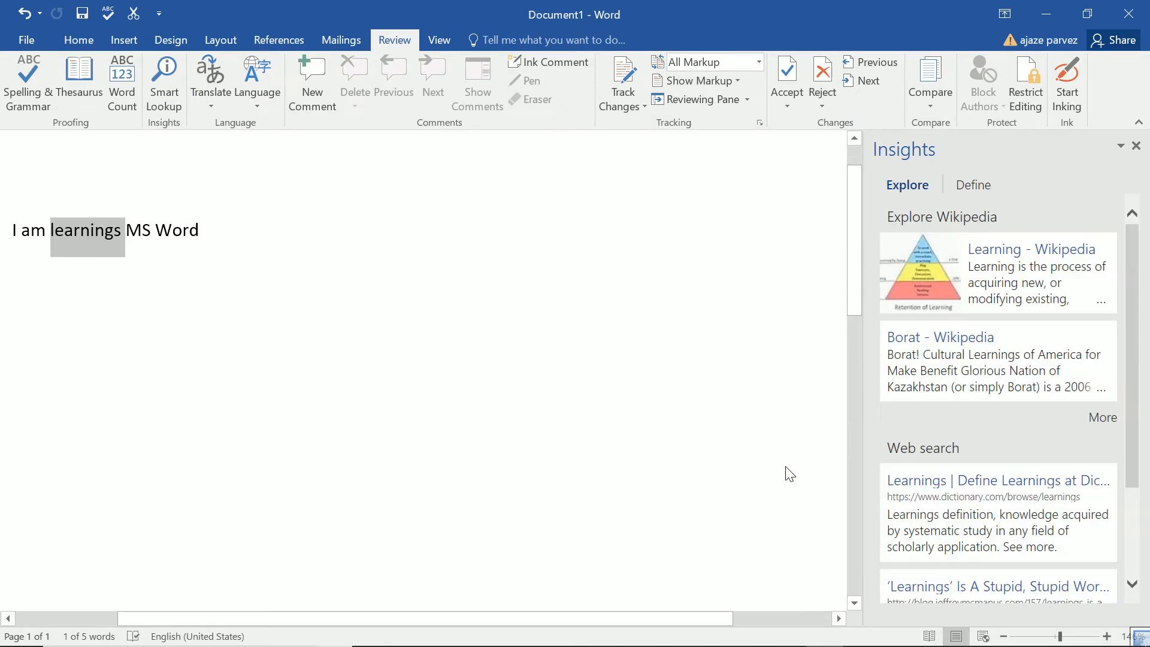
scroll(923, 312, "down", 3)
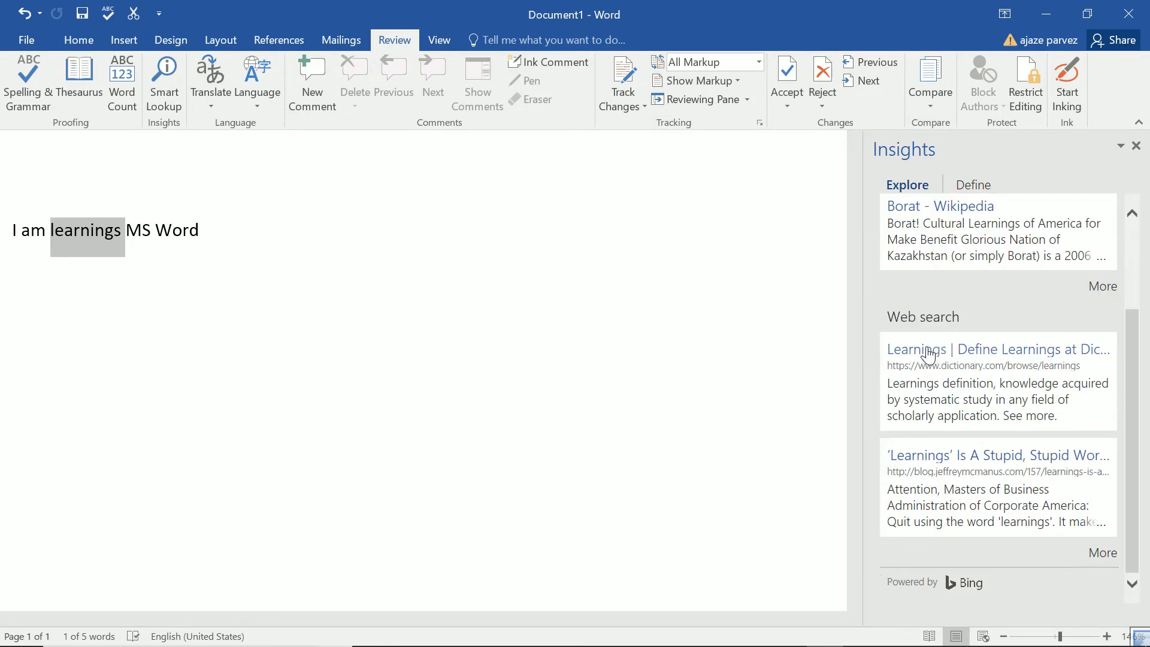
left_click(1092, 558)
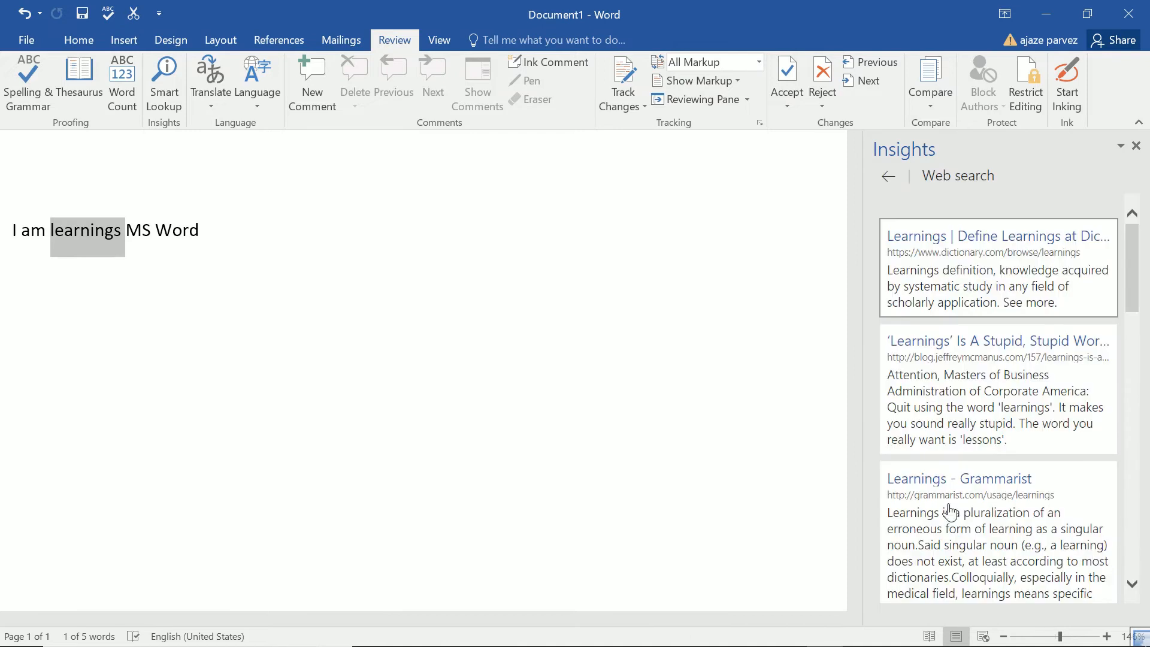
scroll(948, 508, "down", 6)
scroll(948, 508, "down", 6)
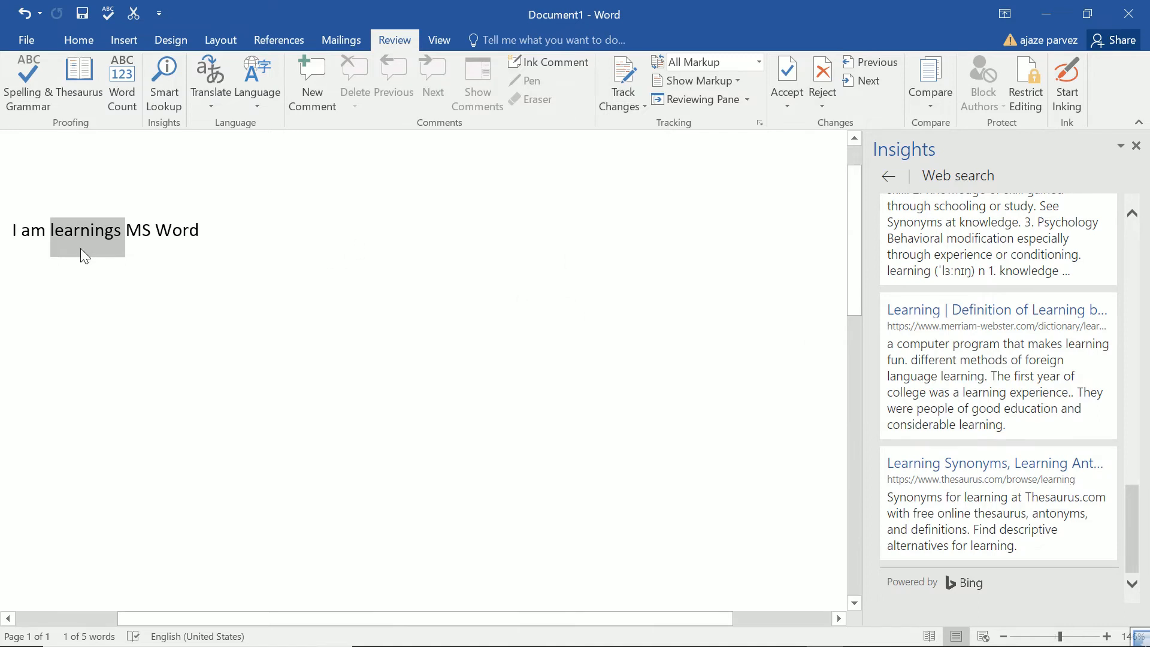
scroll(970, 269, "up", 6)
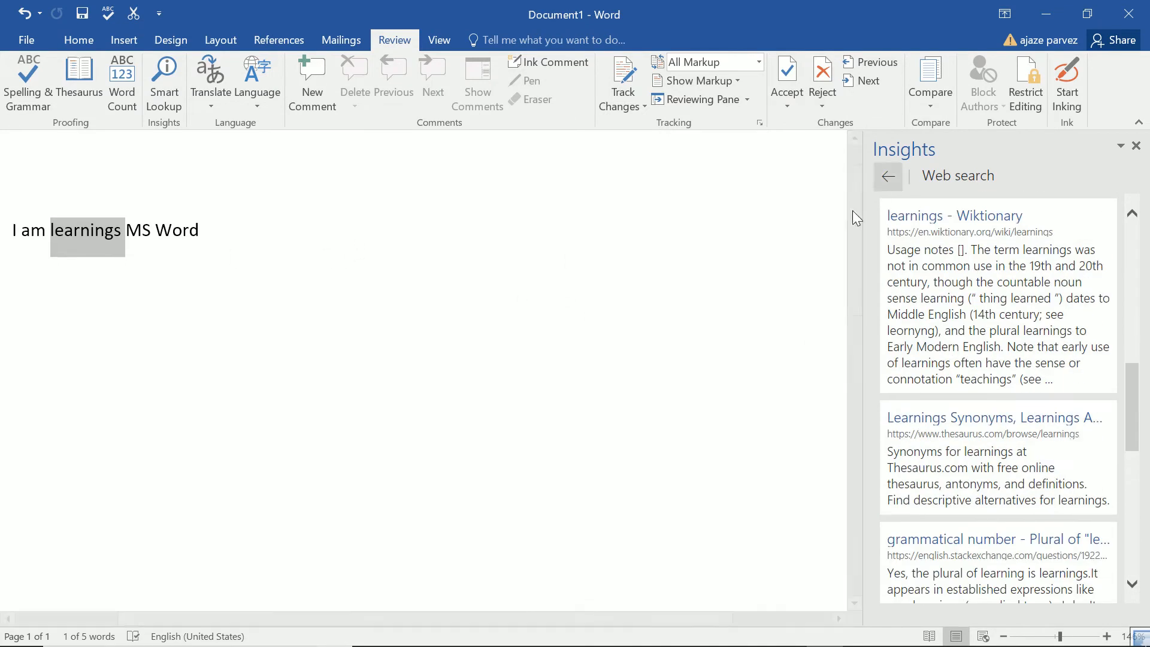
Step: Open the Wiktionary result for "learnings" in the browser, return to the Word document and close the Insights results
double_click(935, 273)
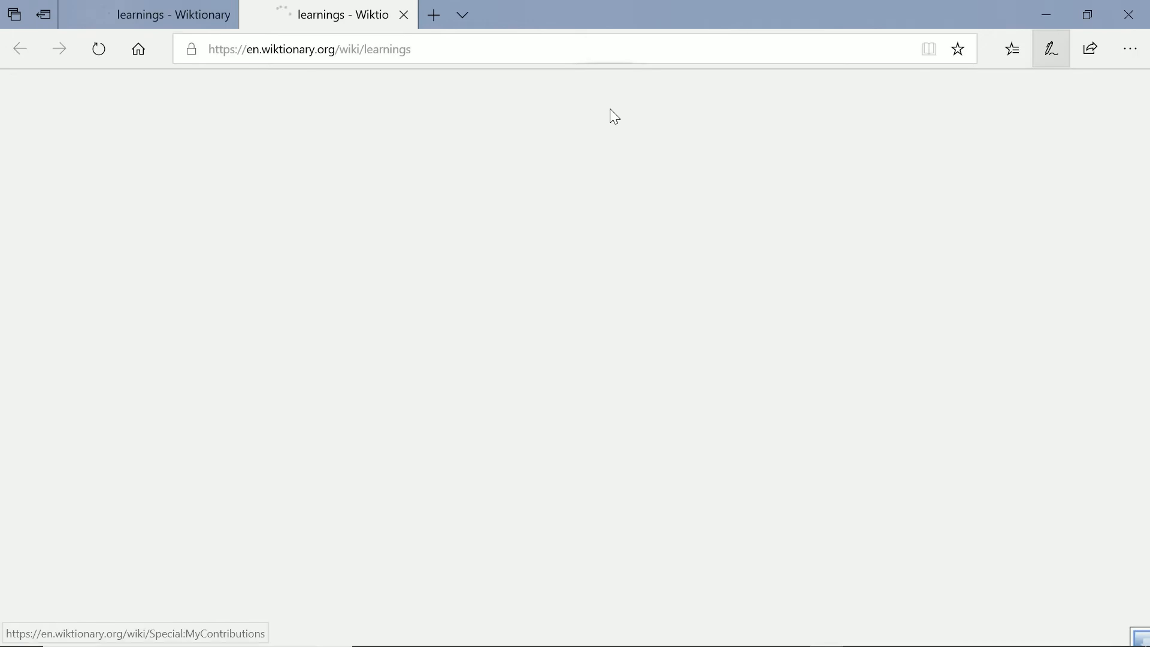
key("alt+Tab")
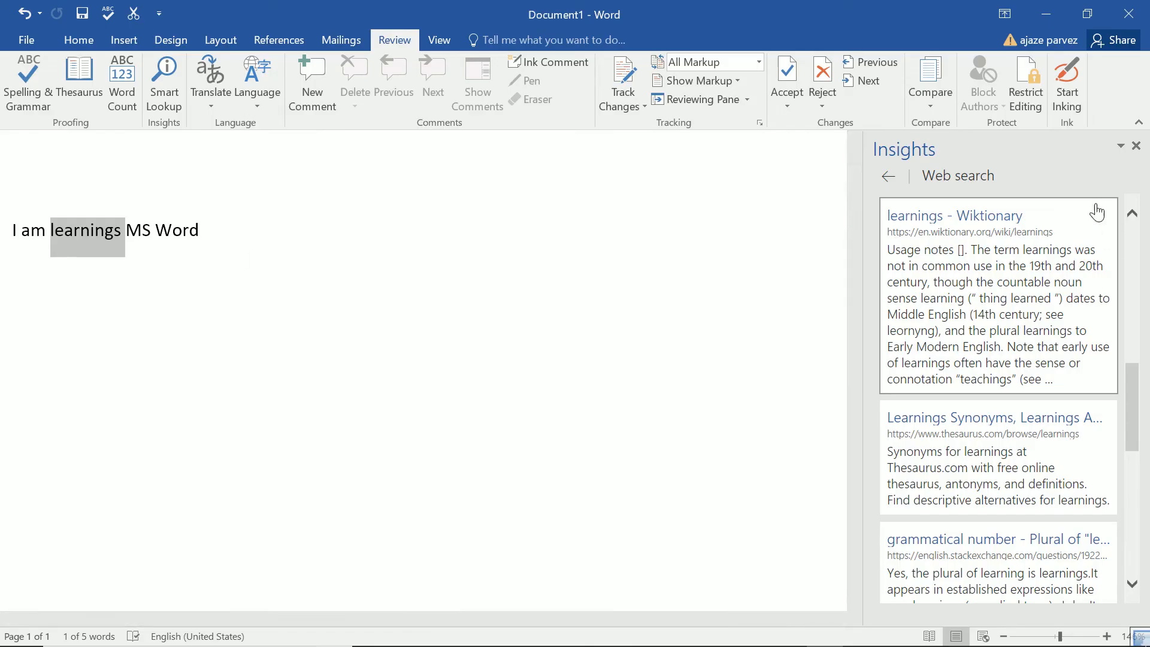
left_click(1135, 147)
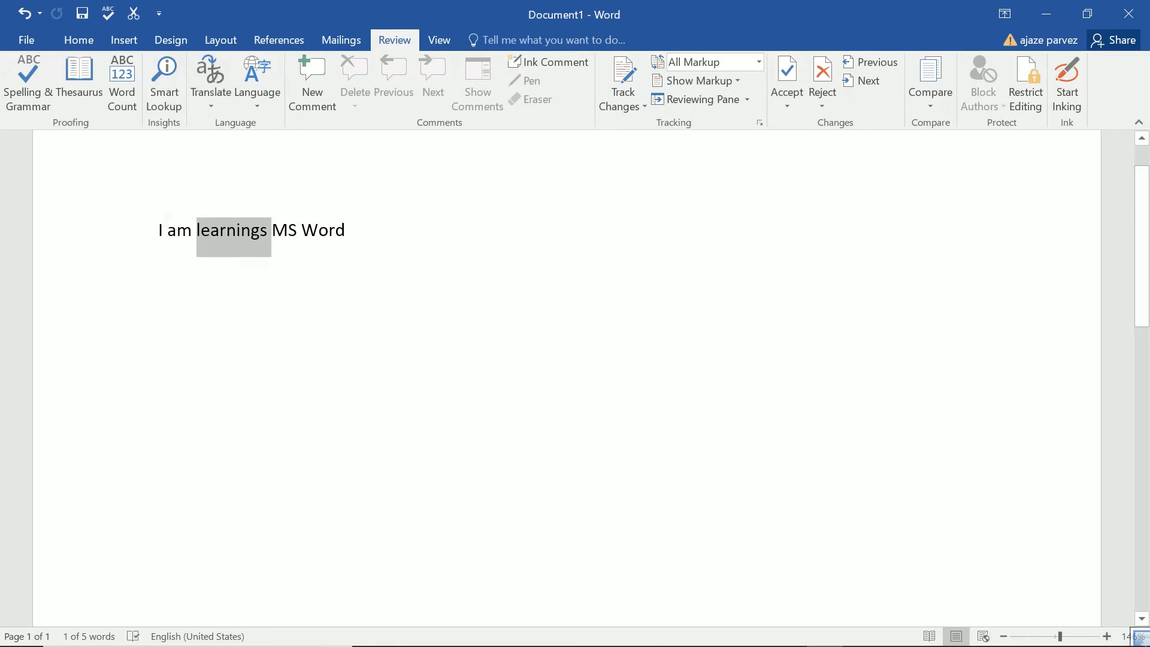
Step: Translate the whole document from English (United States) to Estonian using the online translation service
left_click(383, 258)
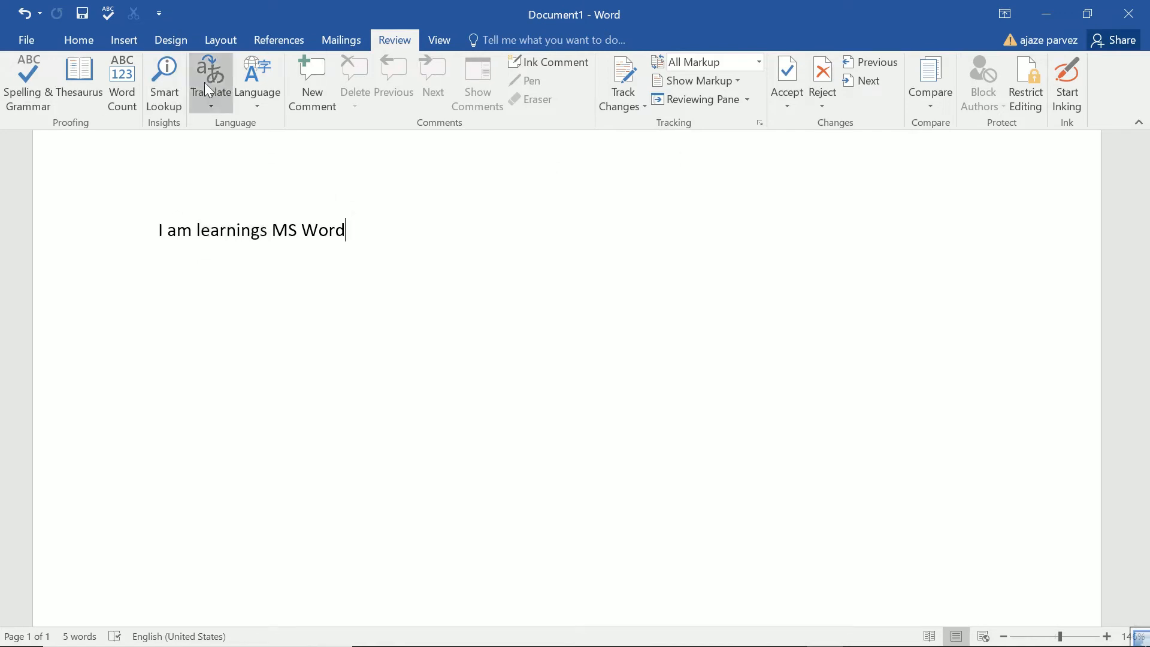
left_click(206, 81)
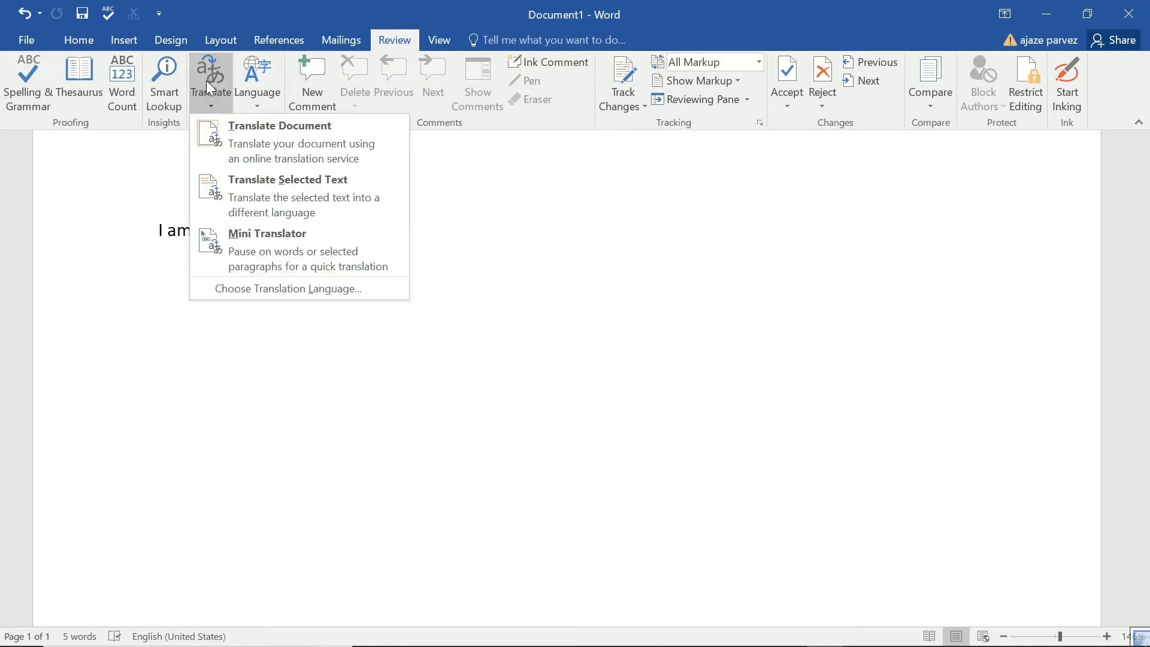
left_click(333, 149)
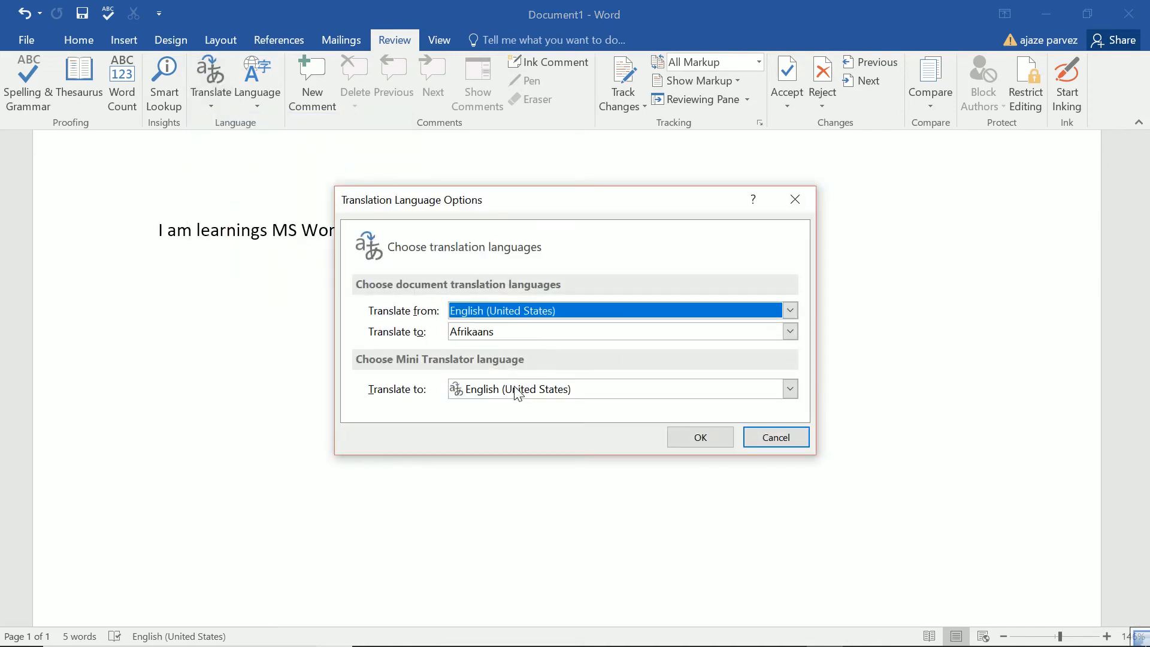
left_click(477, 333)
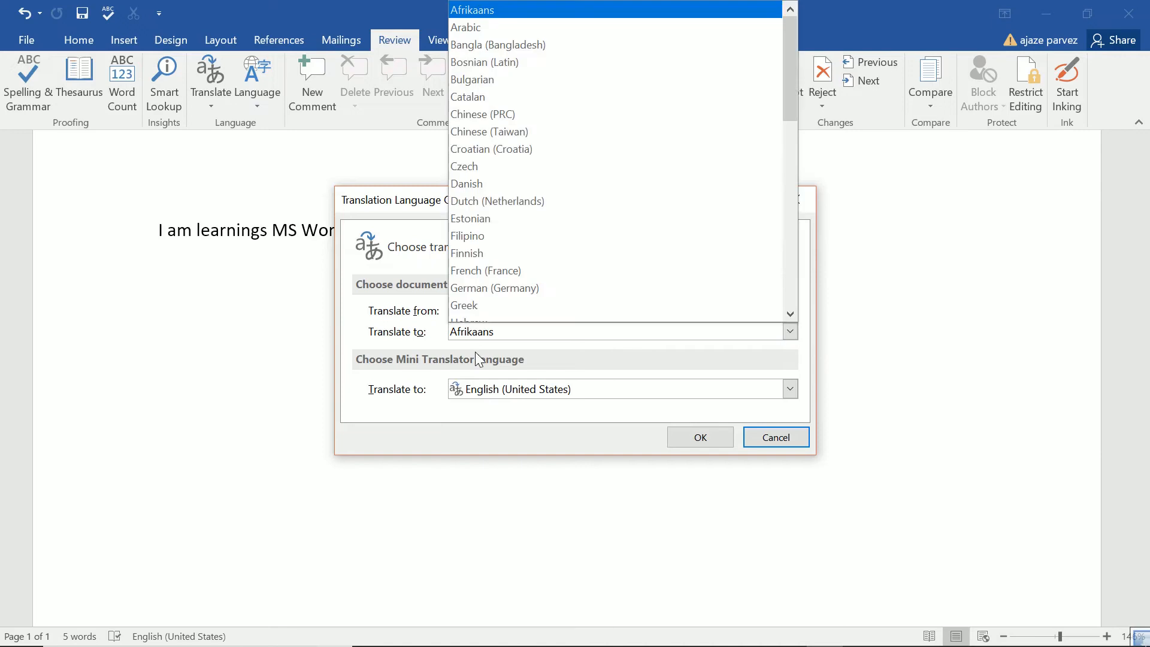
left_click(491, 219)
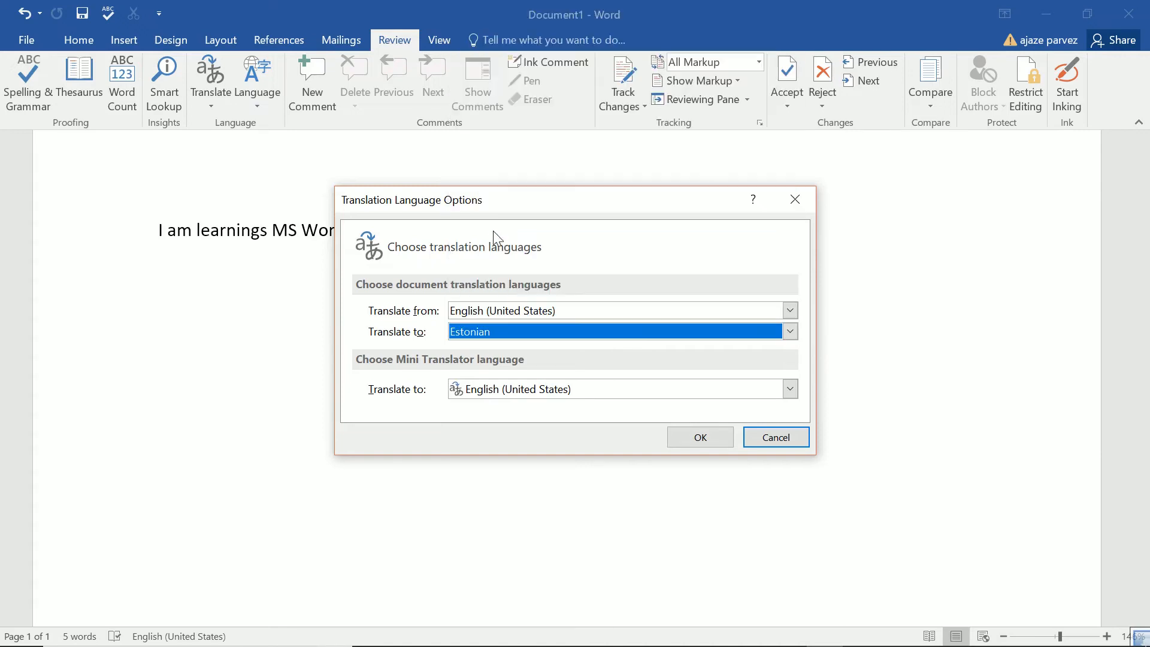
left_click(531, 389)
left_click(456, 318)
left_click(689, 436)
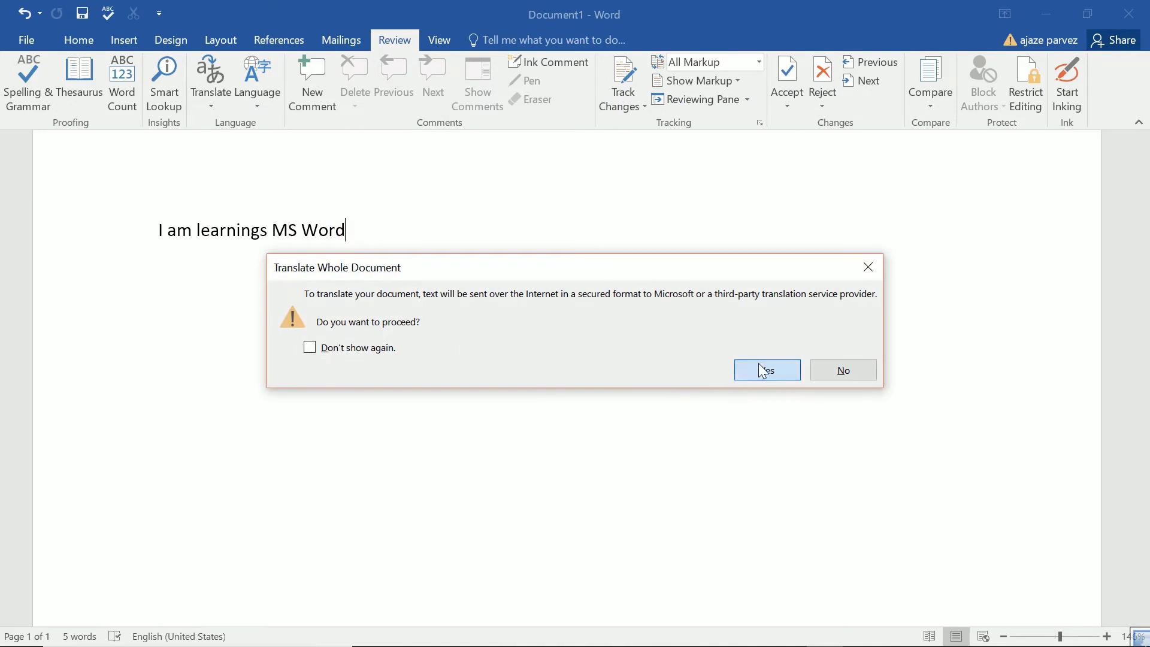
left_click(764, 370)
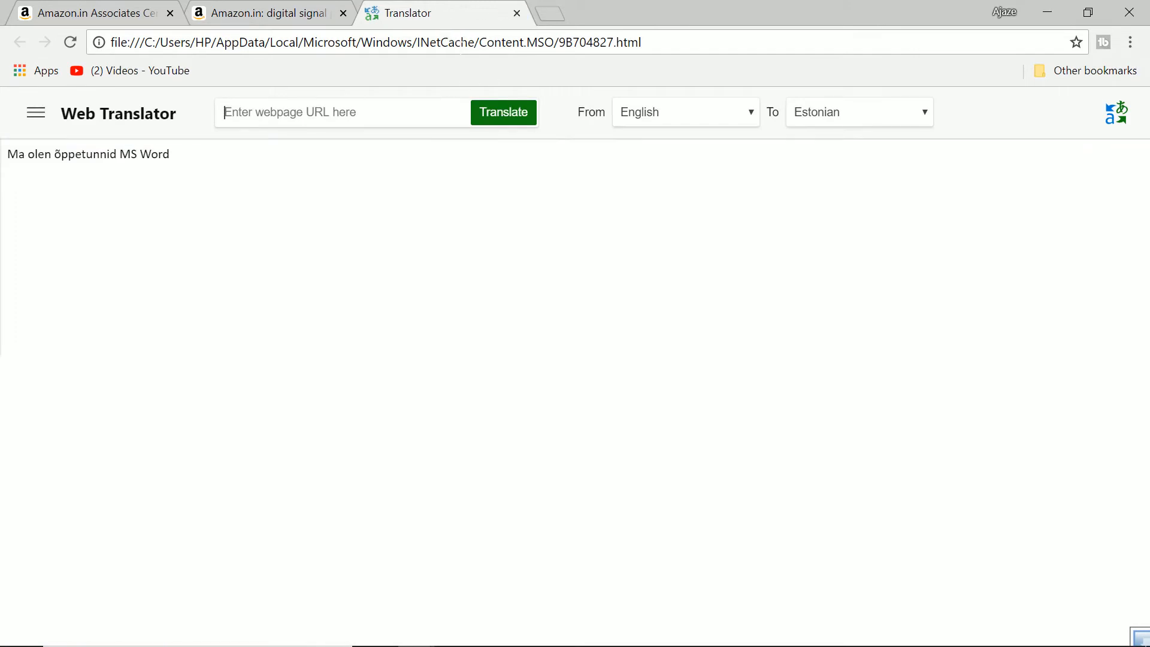
Step: Search the web for "google translate" and return to the Word document
left_click(451, 42)
type("google")
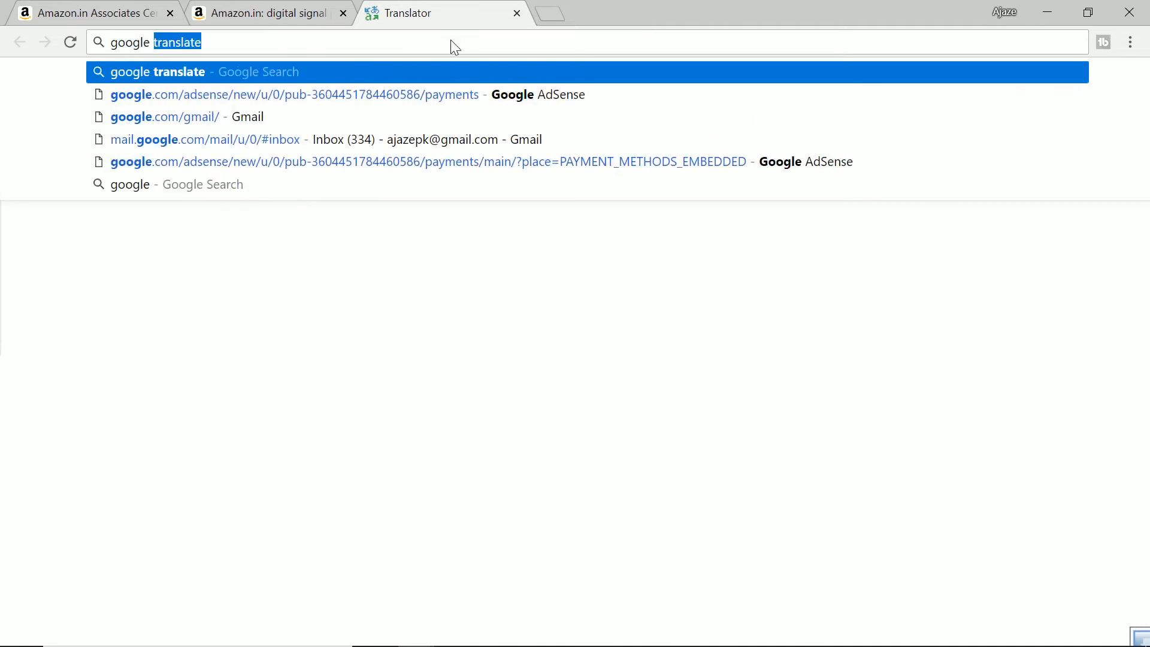
key("Return")
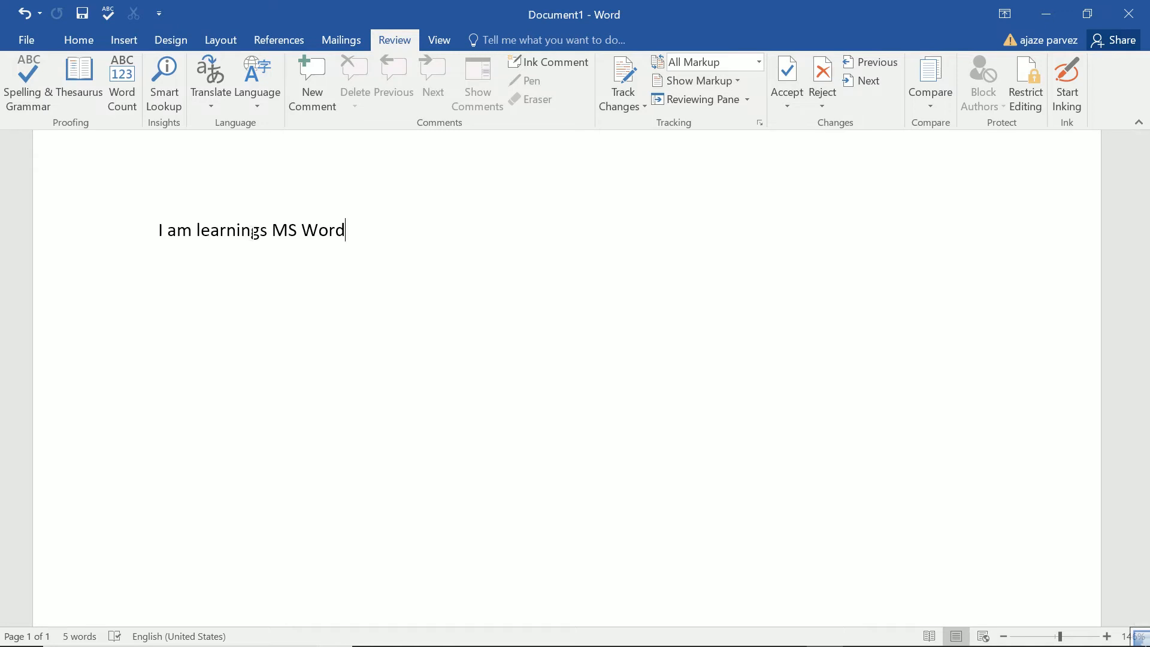
Step: Choose Hindi in the proofing language settings and cancel the dialog
left_click(249, 105)
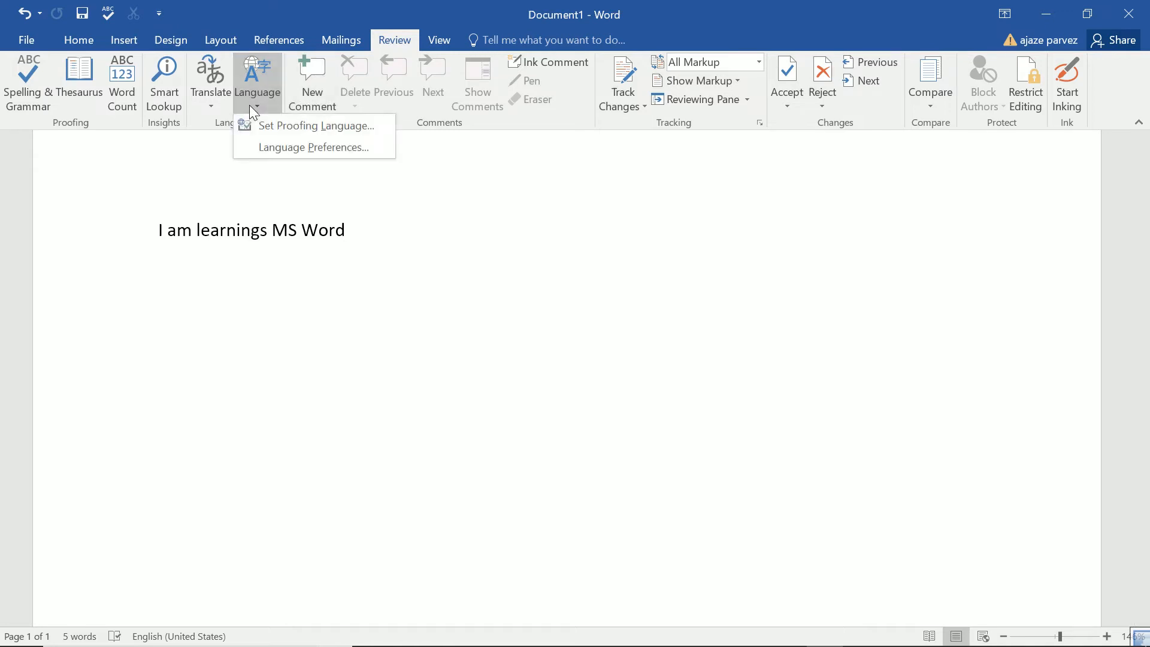
left_click(288, 134)
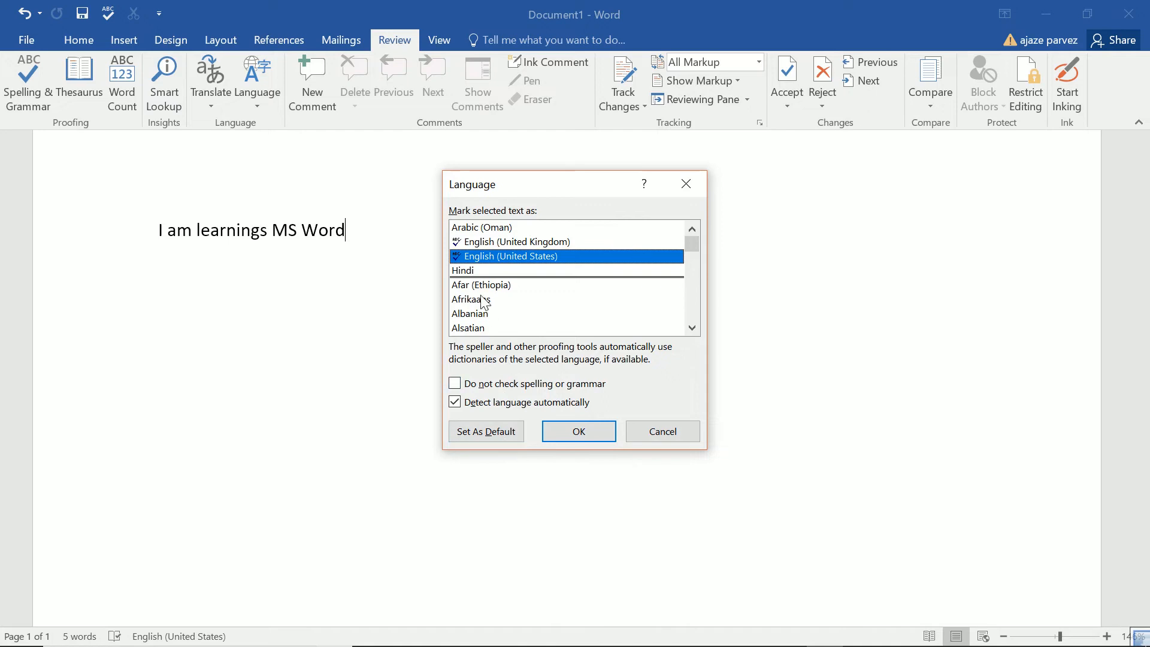
left_click(474, 271)
left_click(662, 432)
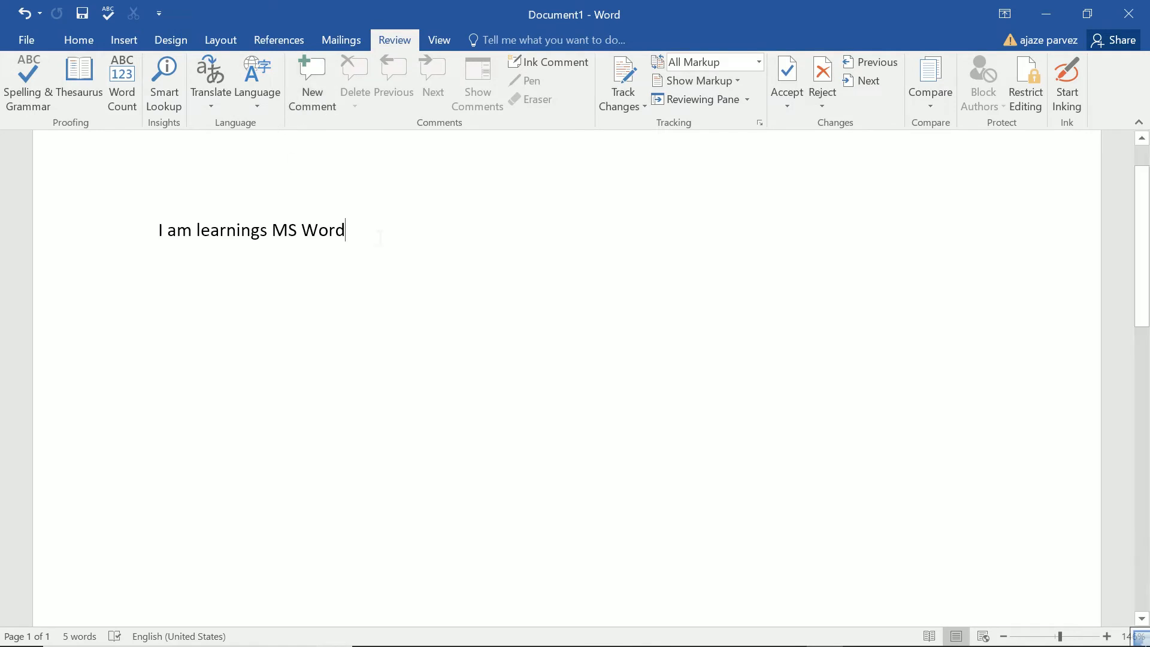
Step: Insert ink comments on the words "am" and "Word" in the sentence, trying the comment Eraser in between
left_click_drag(356, 231, 158, 231)
left_click(177, 231)
scroll(262, 268, "up", 1)
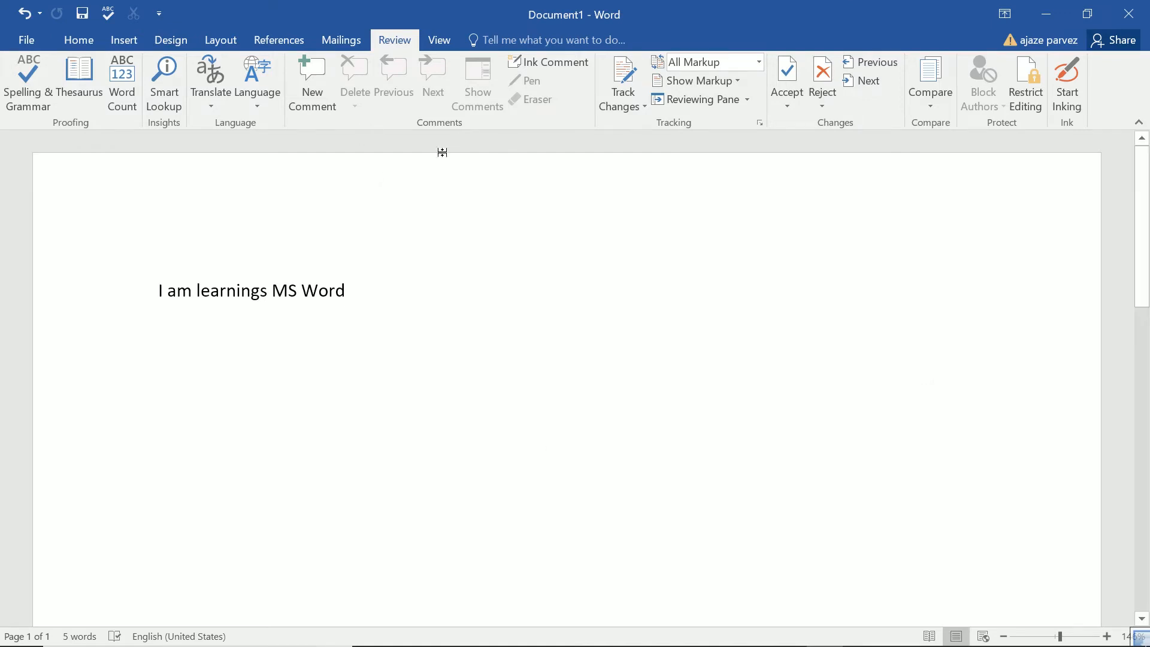
left_click(533, 62)
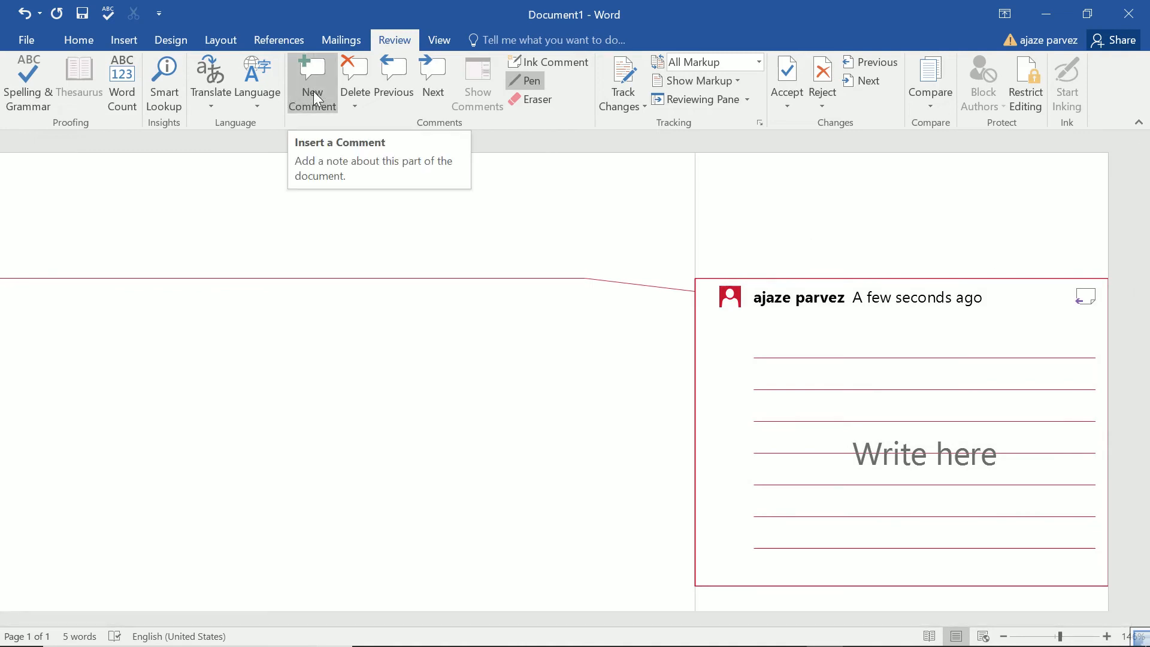
left_click(537, 99)
left_click(449, 349)
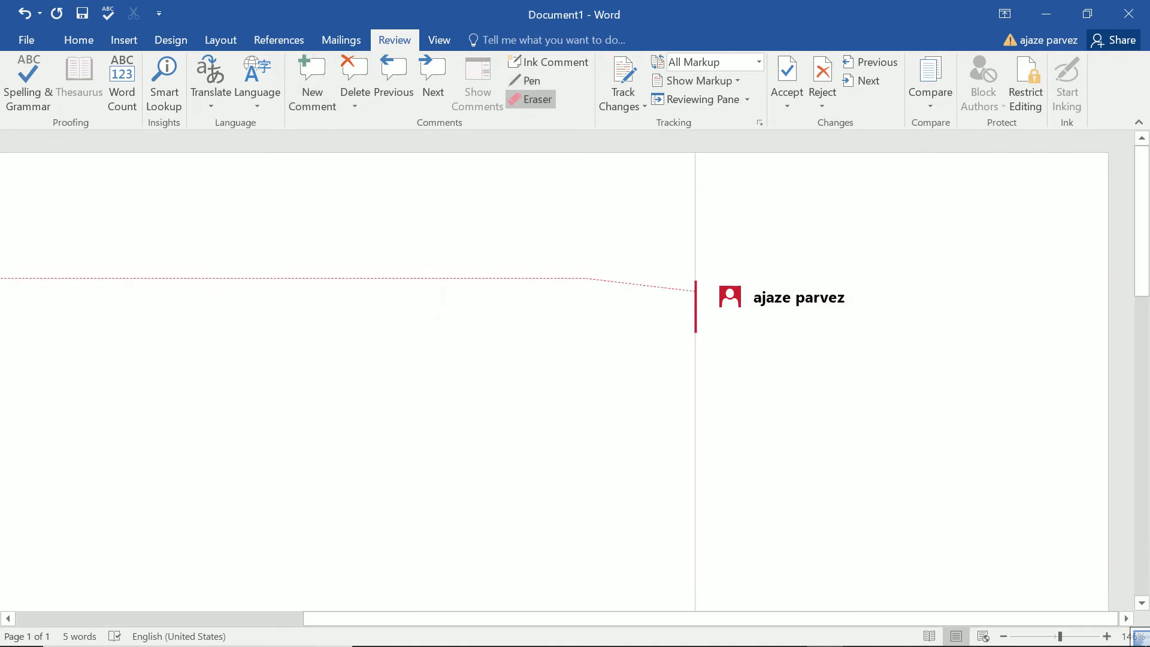
left_click(550, 66)
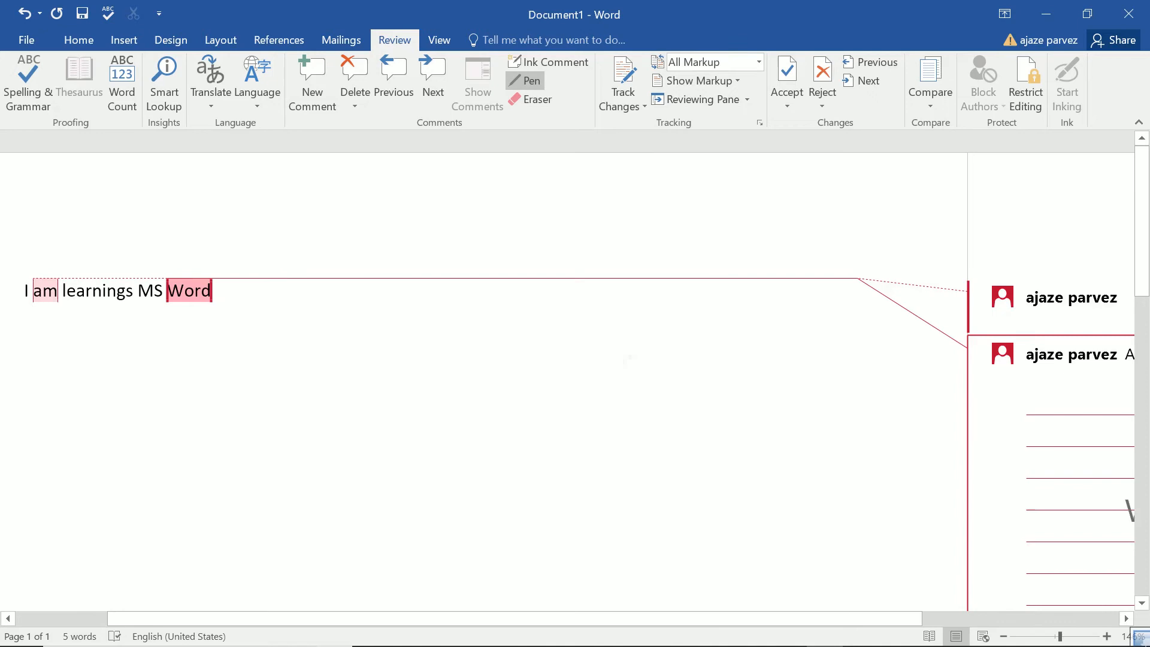
left_click(627, 360)
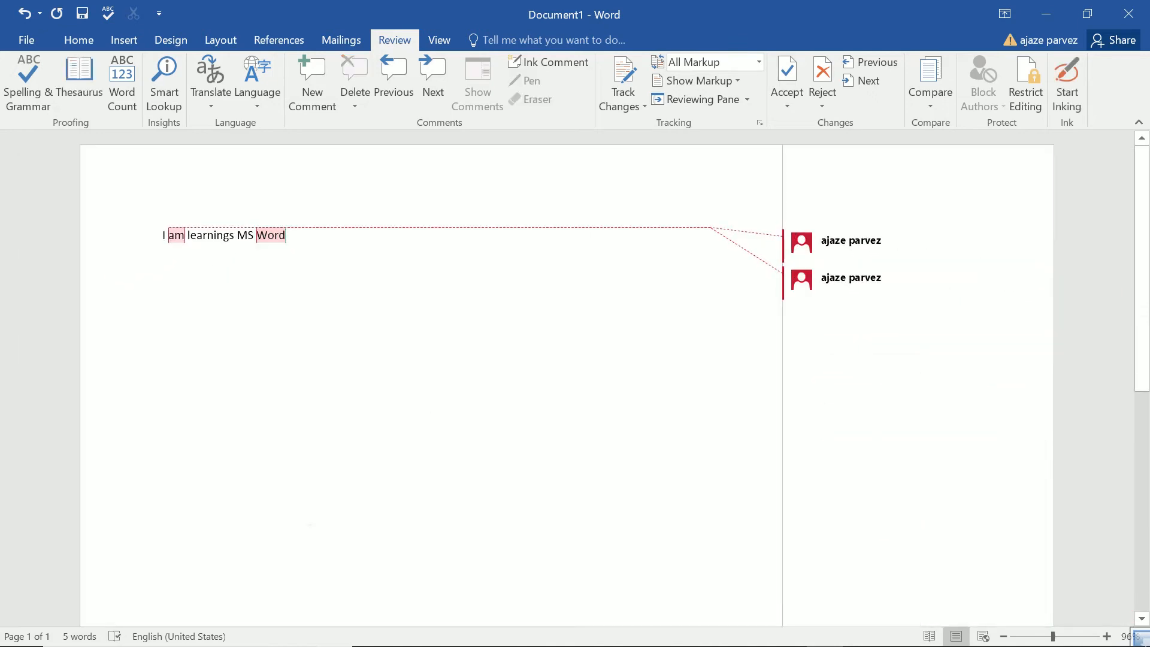
Step: Undo the ink comments on "Word" and "am"
key("ctrl+z")
key("ctrl+z")
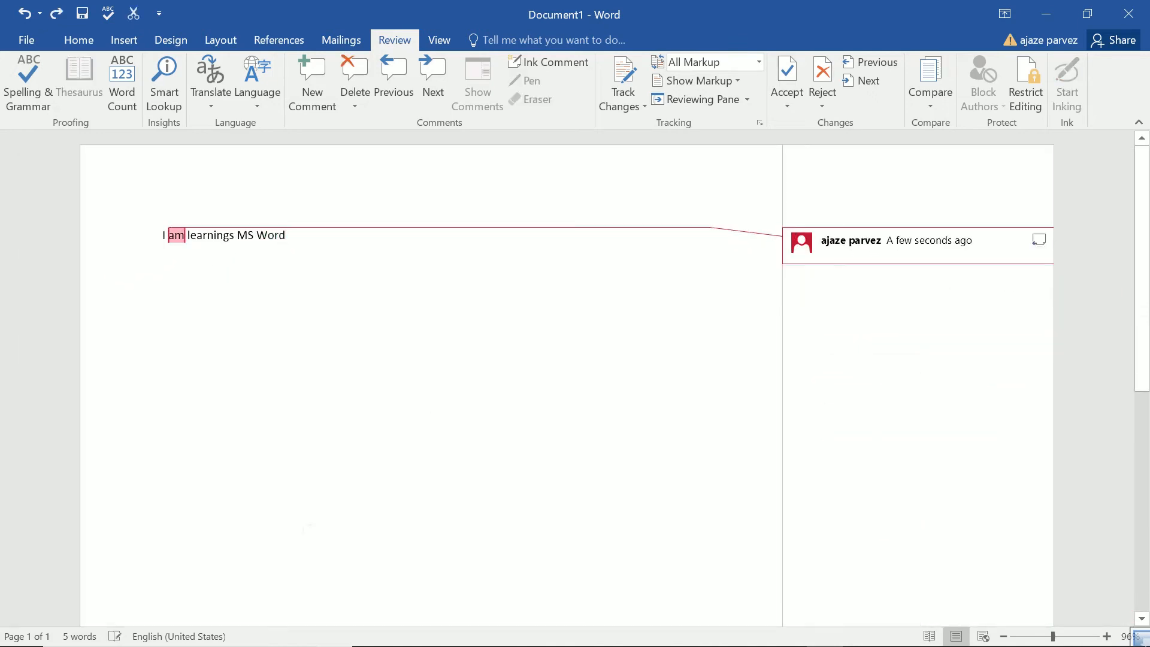
key("ctrl+z")
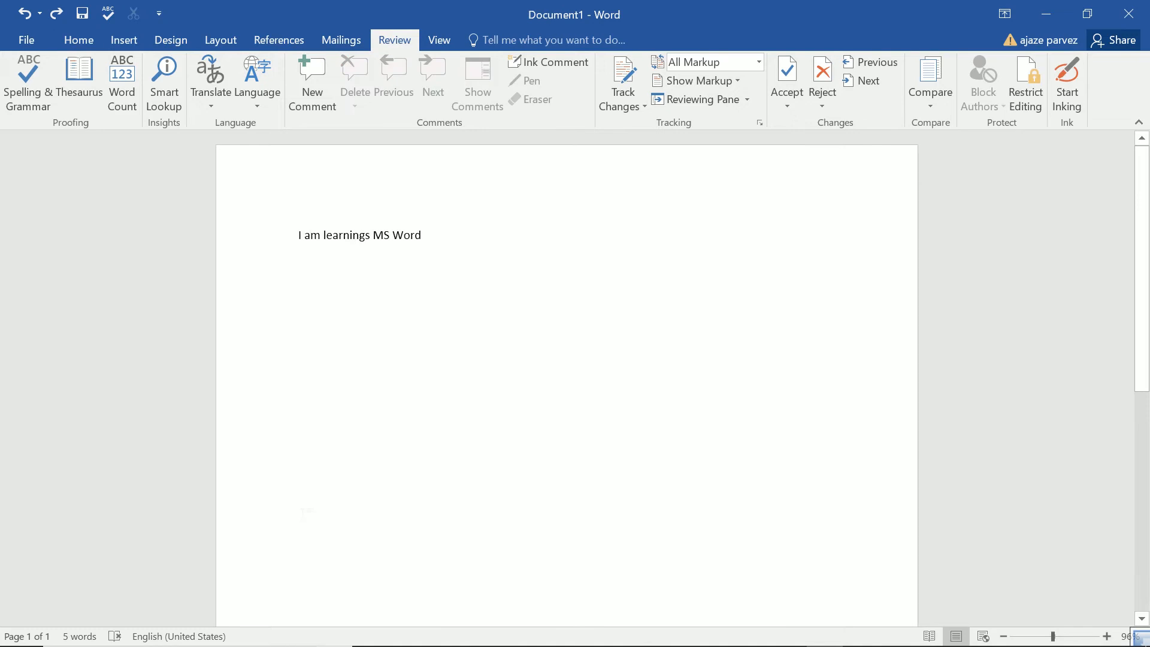
key("ctrl+z")
Step: Add "in study" at the end of the sentence as a tracked insertion
scroll(438, 252, "up", 3, "ctrl")
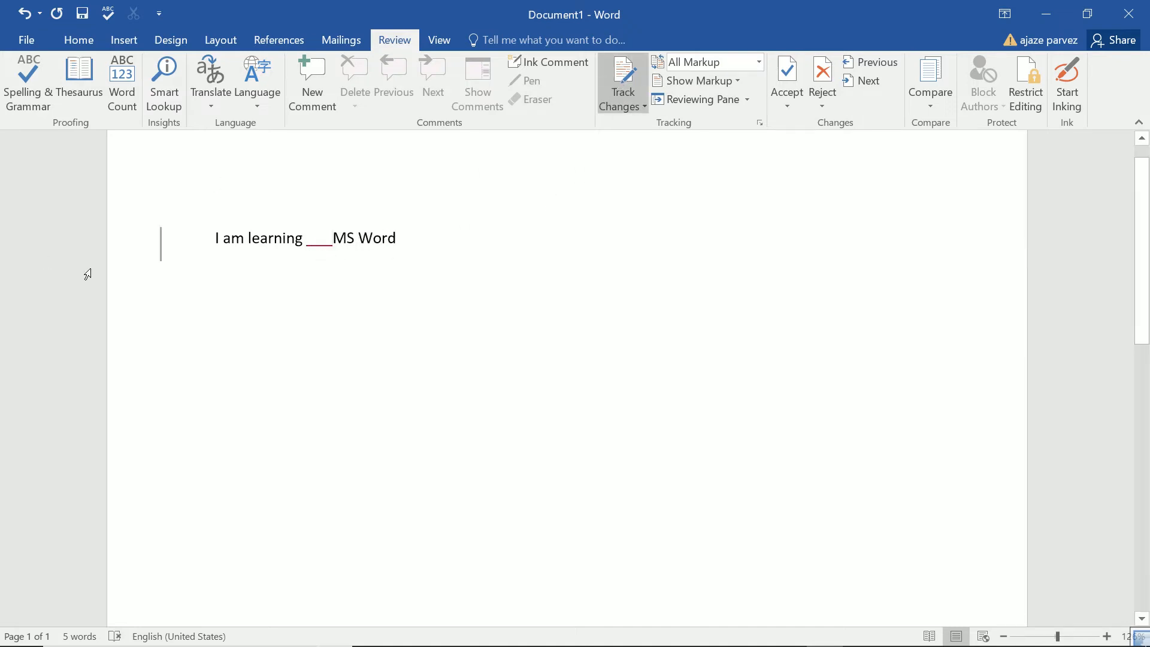
left_click(411, 242)
key("BackSpace")
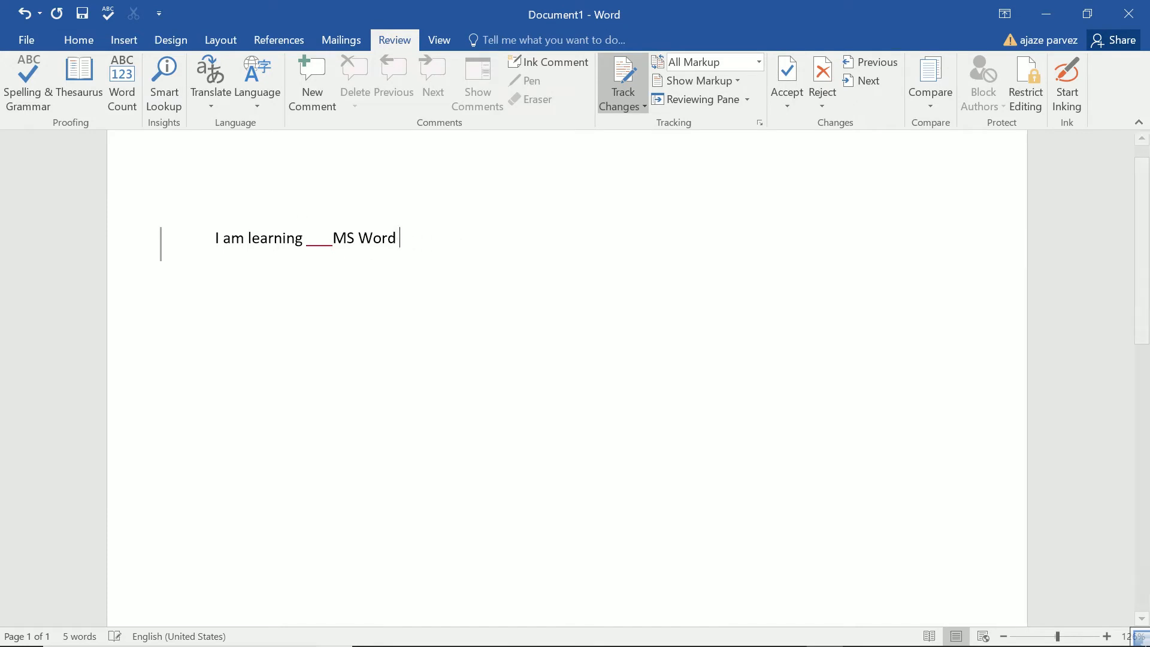
type("in study")
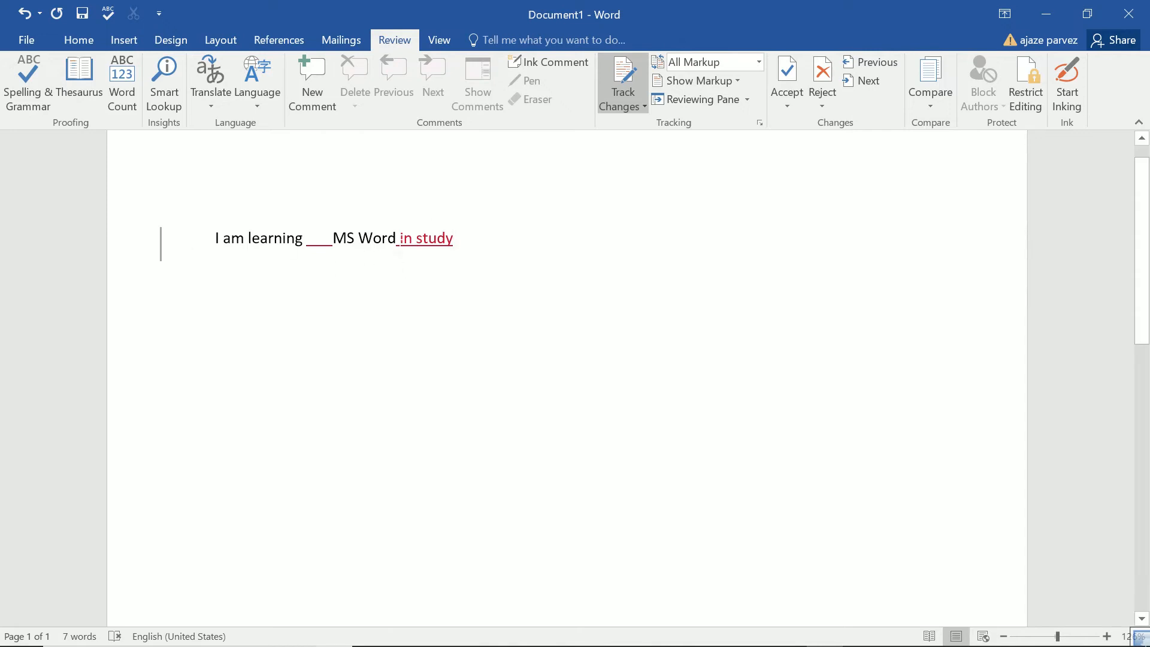
Step: Accept the tracked spaces inserted after "learning" and reject the tracked insertion "in study"
left_click_drag(396, 239, 445, 247)
left_click_drag(307, 241, 347, 246)
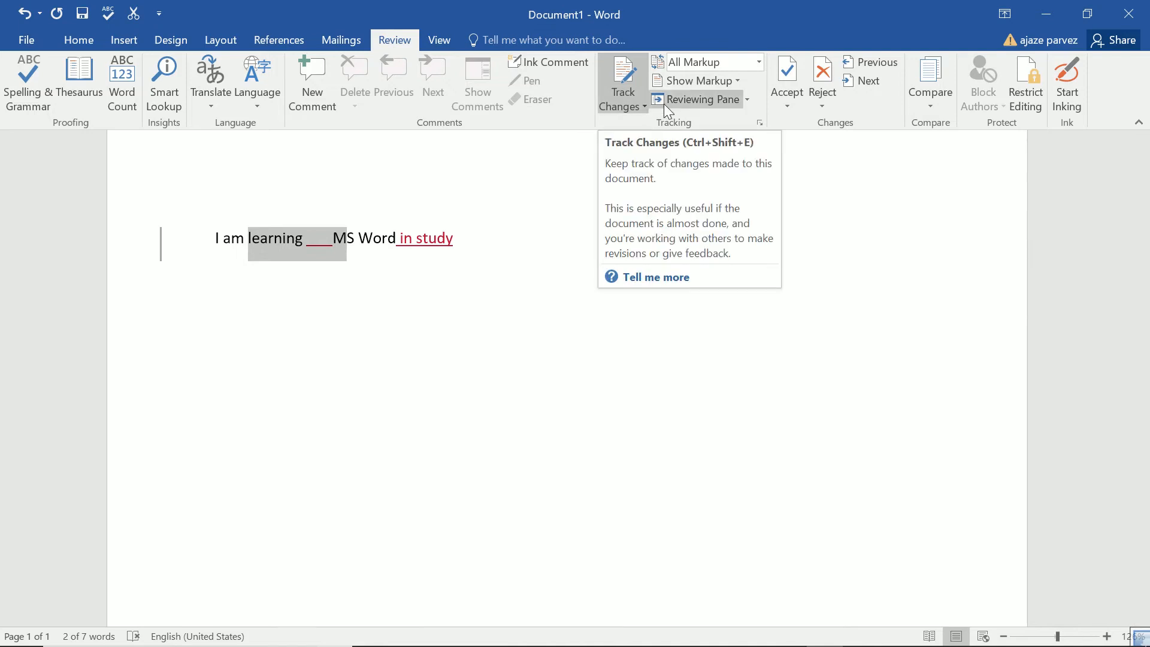
left_click(400, 240)
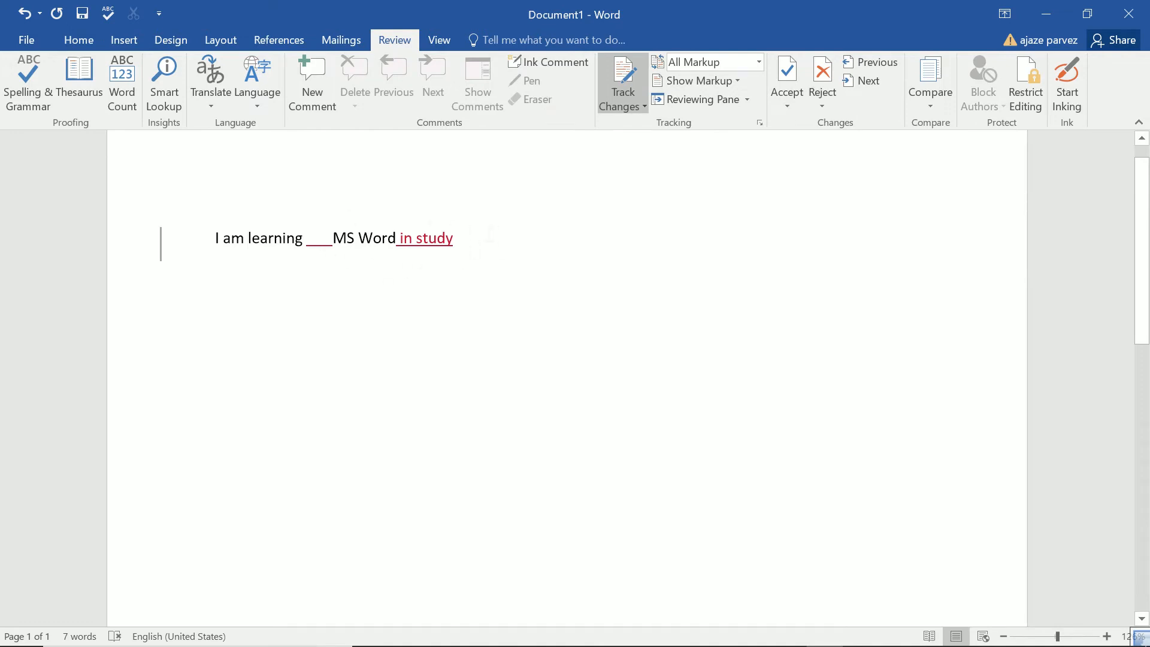
left_click_drag(474, 239, 363, 239)
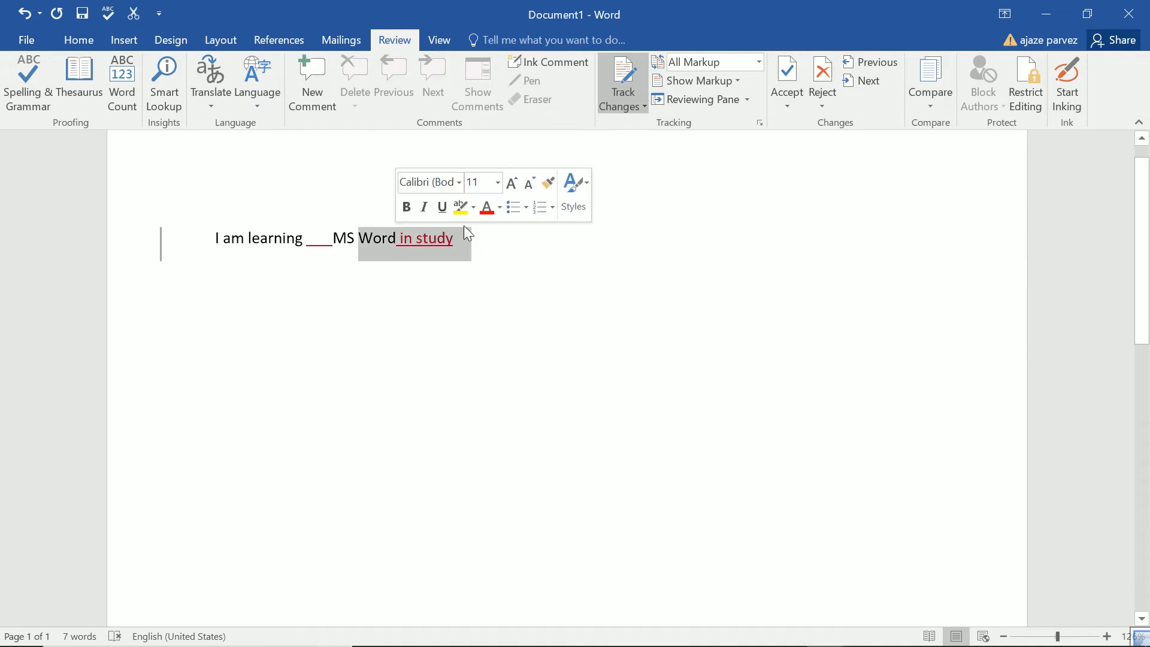
left_click(629, 205)
left_click(787, 73)
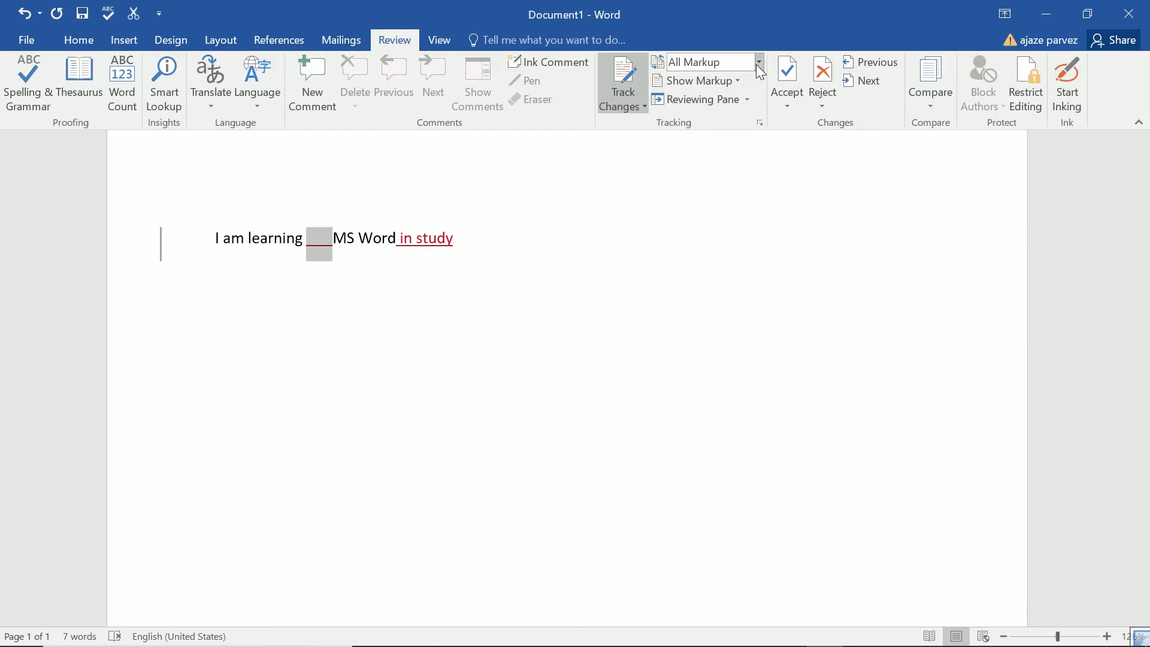
left_click(799, 73)
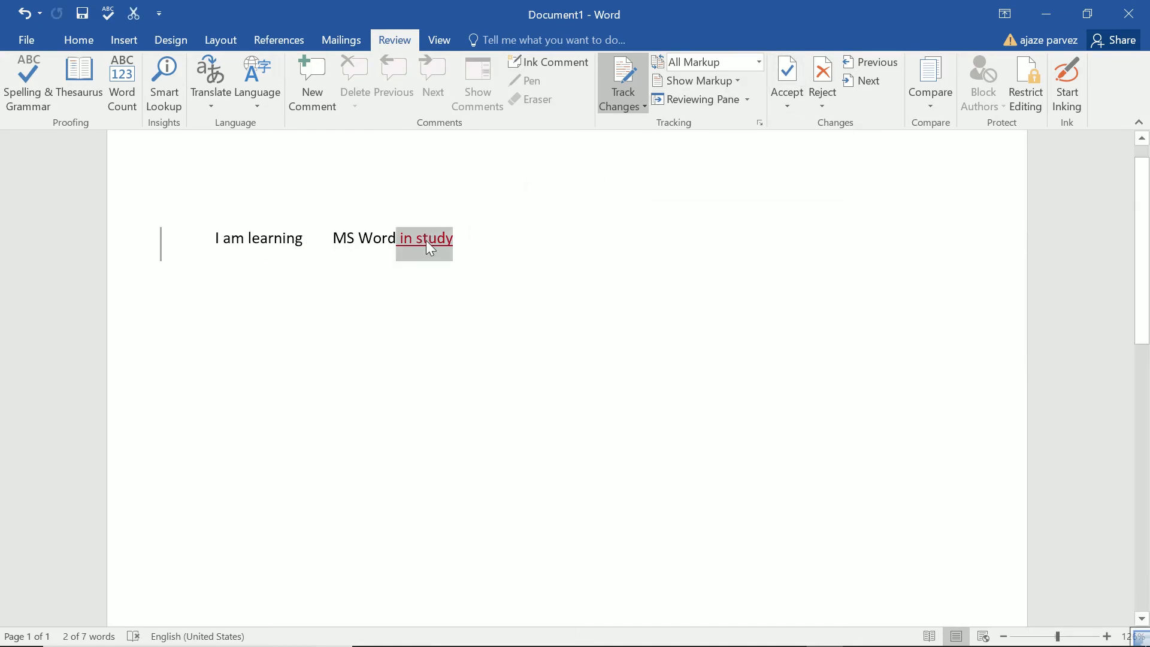
left_click(816, 75)
left_click(505, 321)
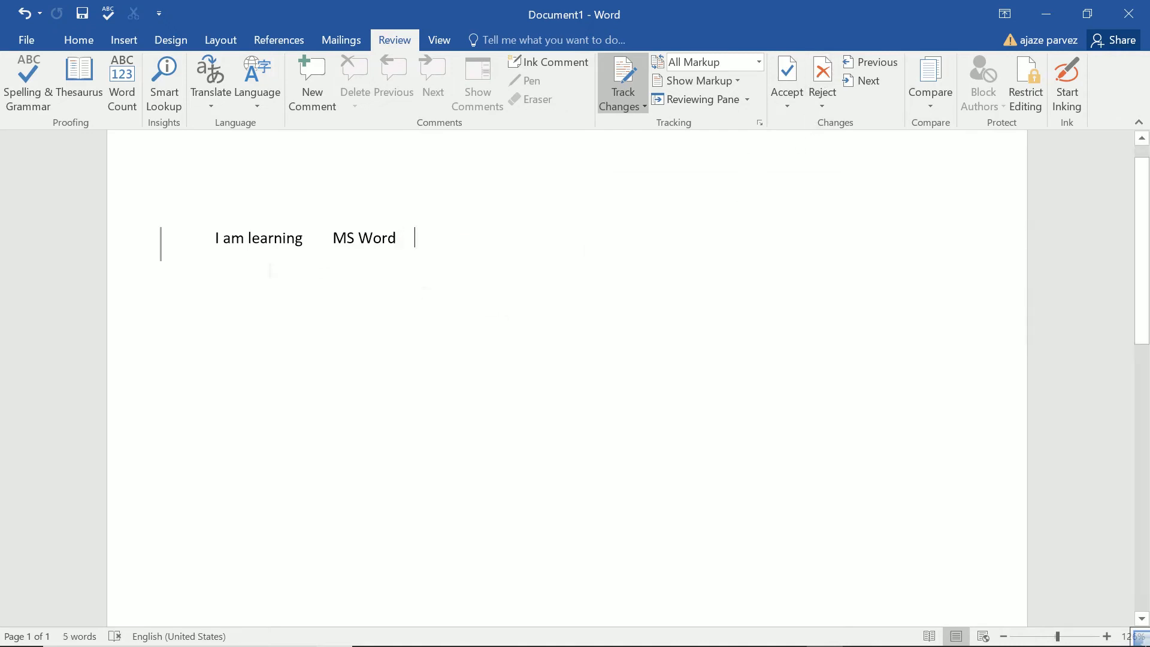
Step: Turn off Track Changes and add "online on videos" at the end of the sentence
left_click(629, 73)
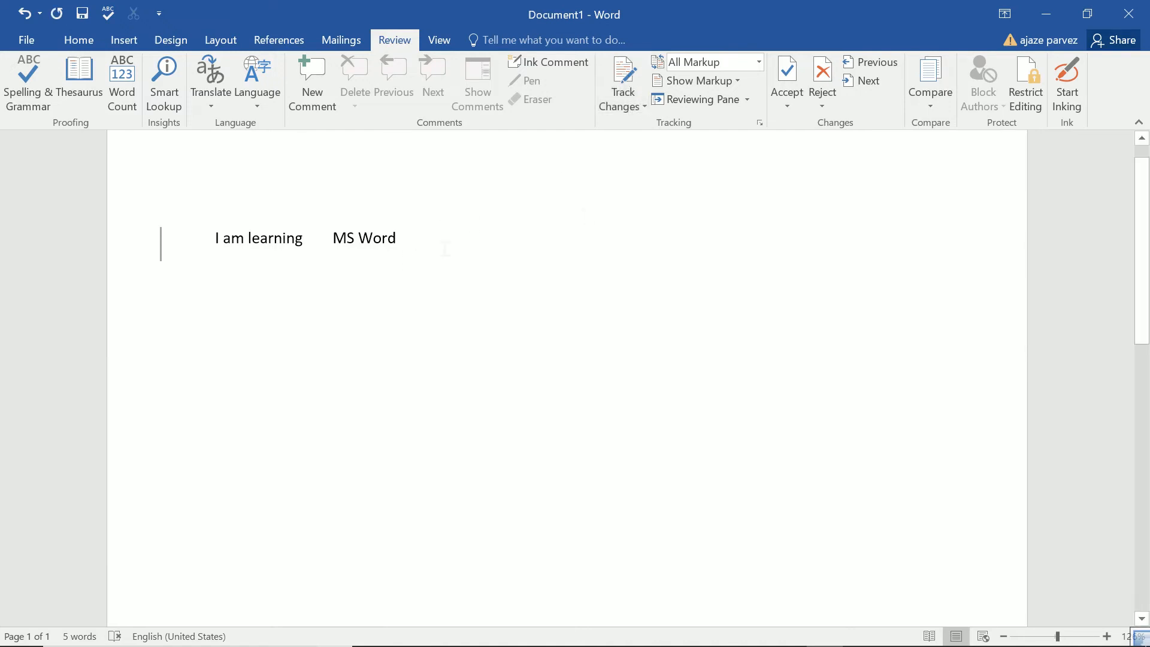
type("- onlin")
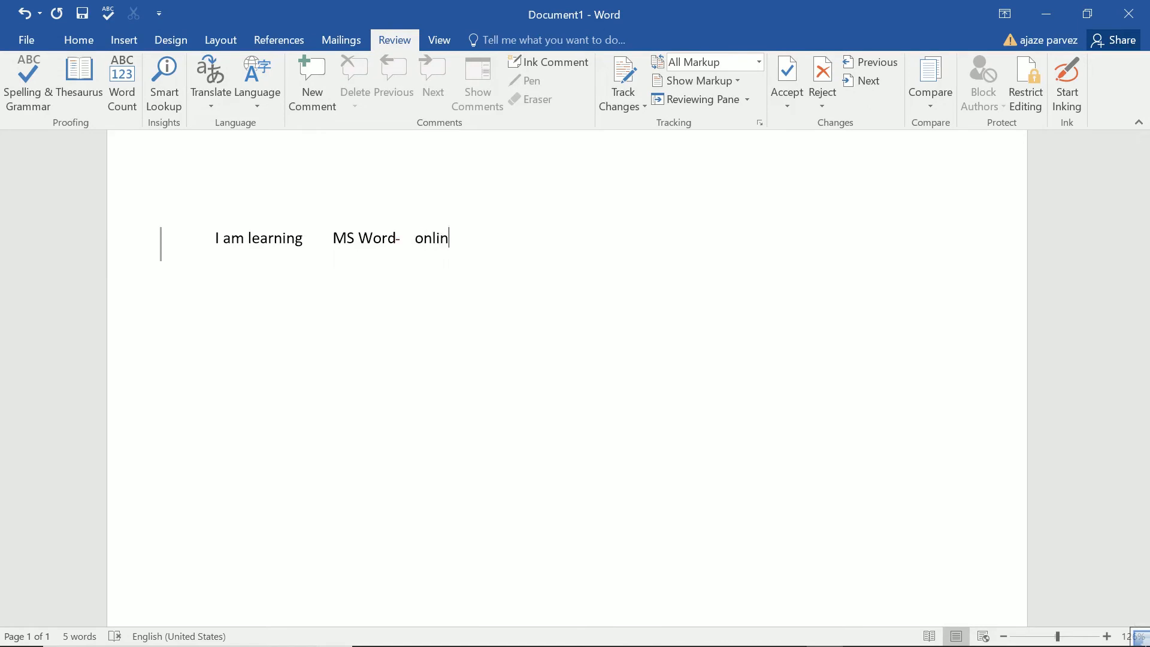
type("e on videos")
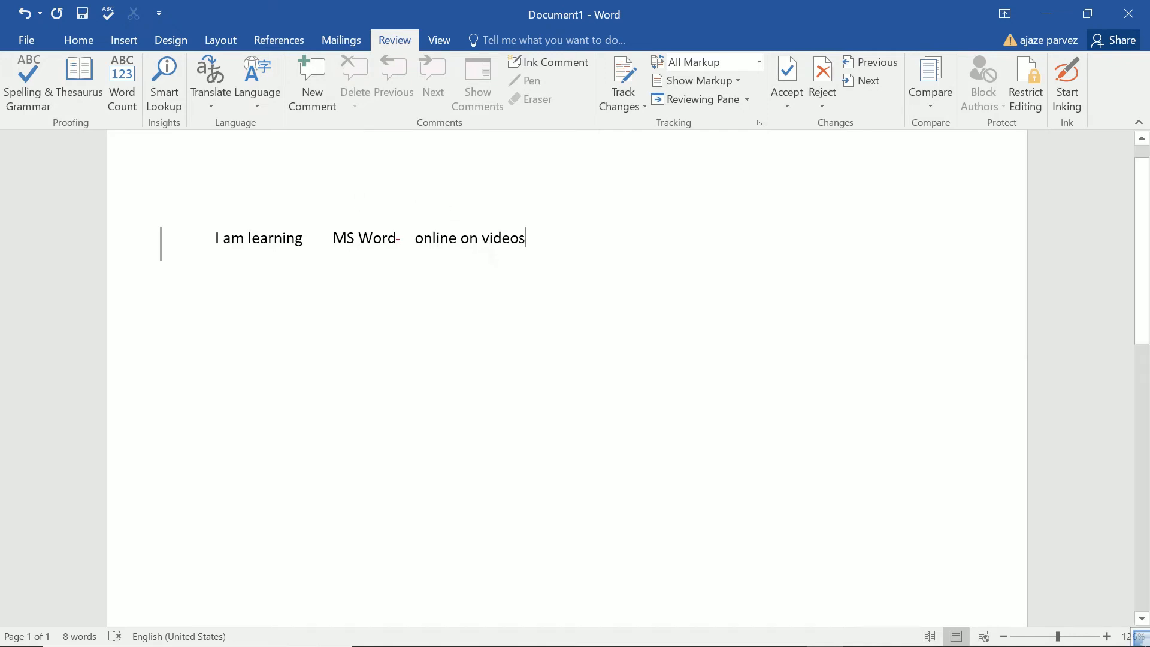
double_click(515, 243)
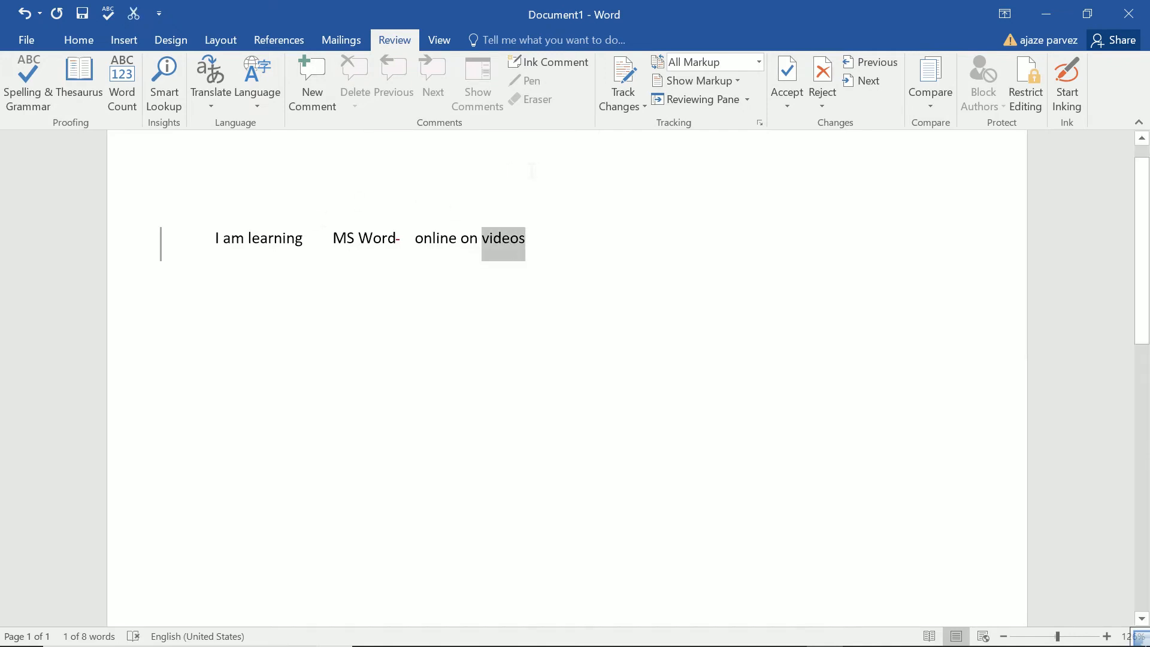
left_click(516, 246)
Step: Turn on Track Changes, delete the extra spaces before "MS Word" and insert "hello" before "online"
left_click(606, 75)
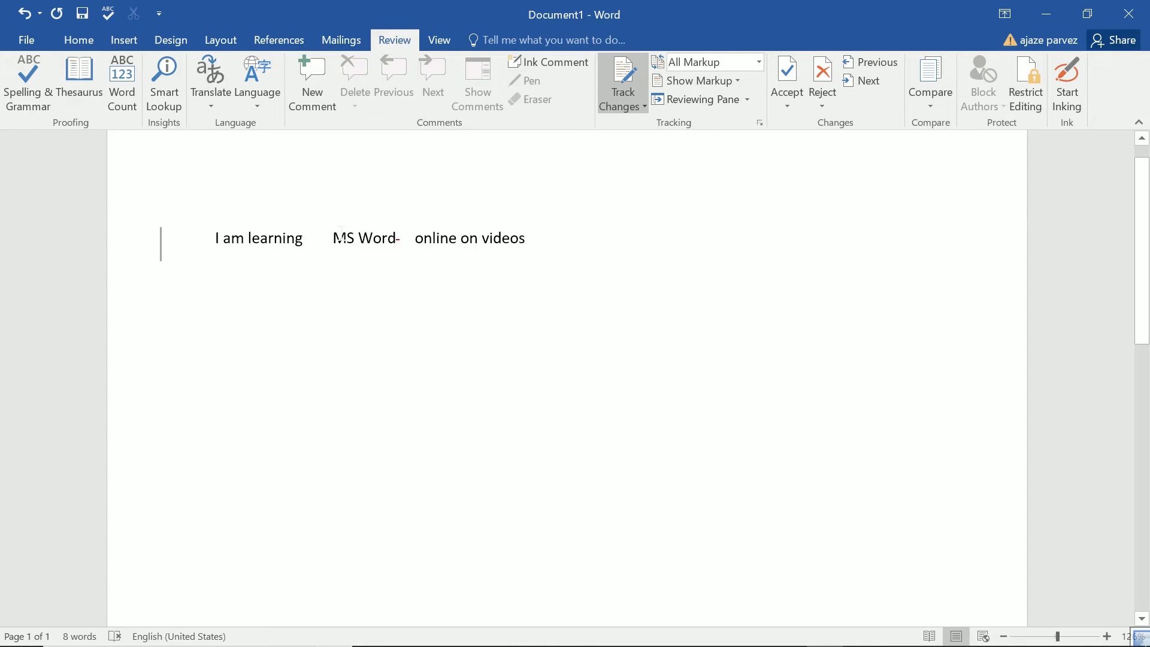
left_click(334, 239)
key("BackSpace")
key("BackSpace")
key("BackSpace")
key("BackSpace")
key("BackSpace")
key("BackSpace")
key("BackSpace")
type("hello –")
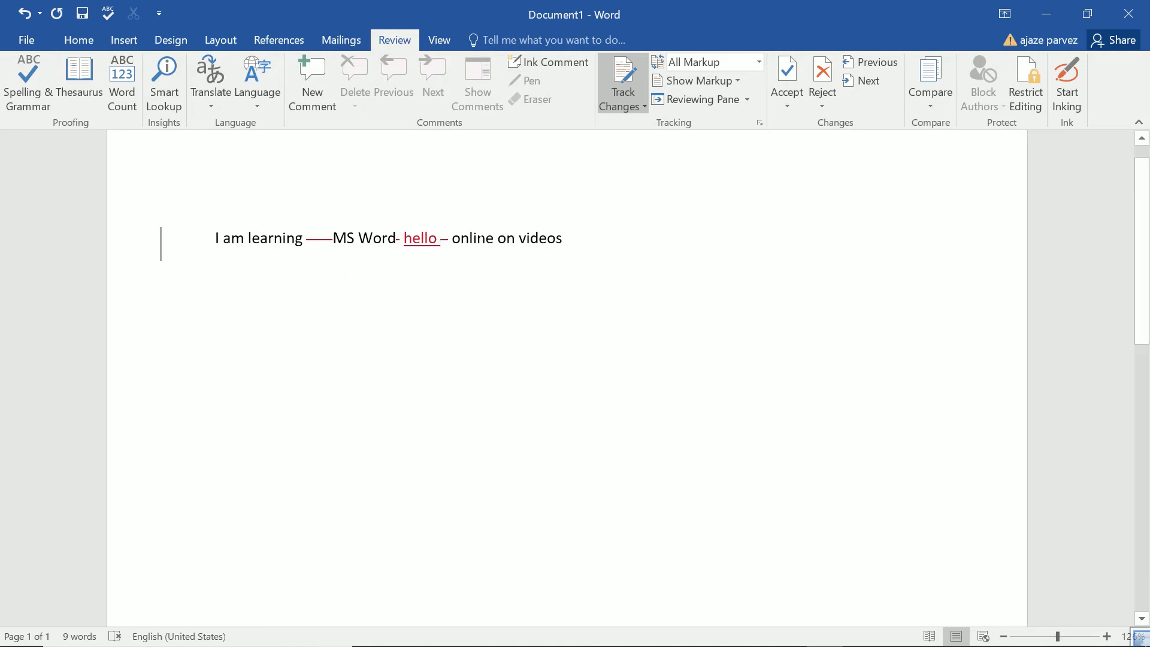
Step: Accept the tracked space deletions around "MS Word" and reject the tracked insertion "hello"
left_click(788, 75)
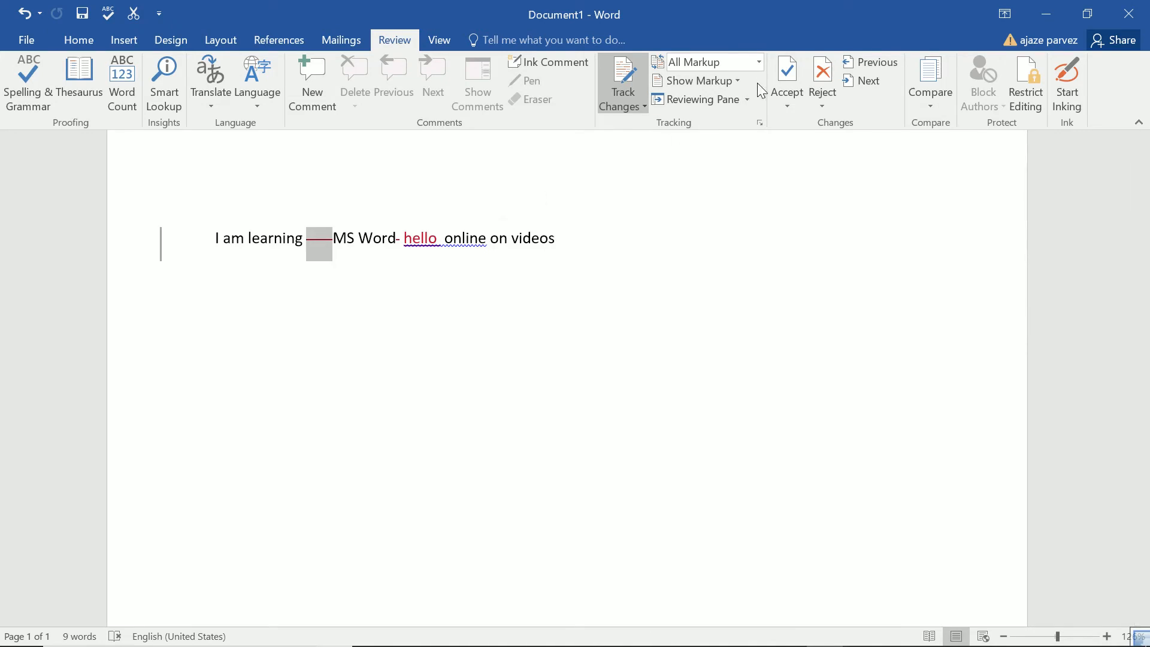
left_click(787, 74)
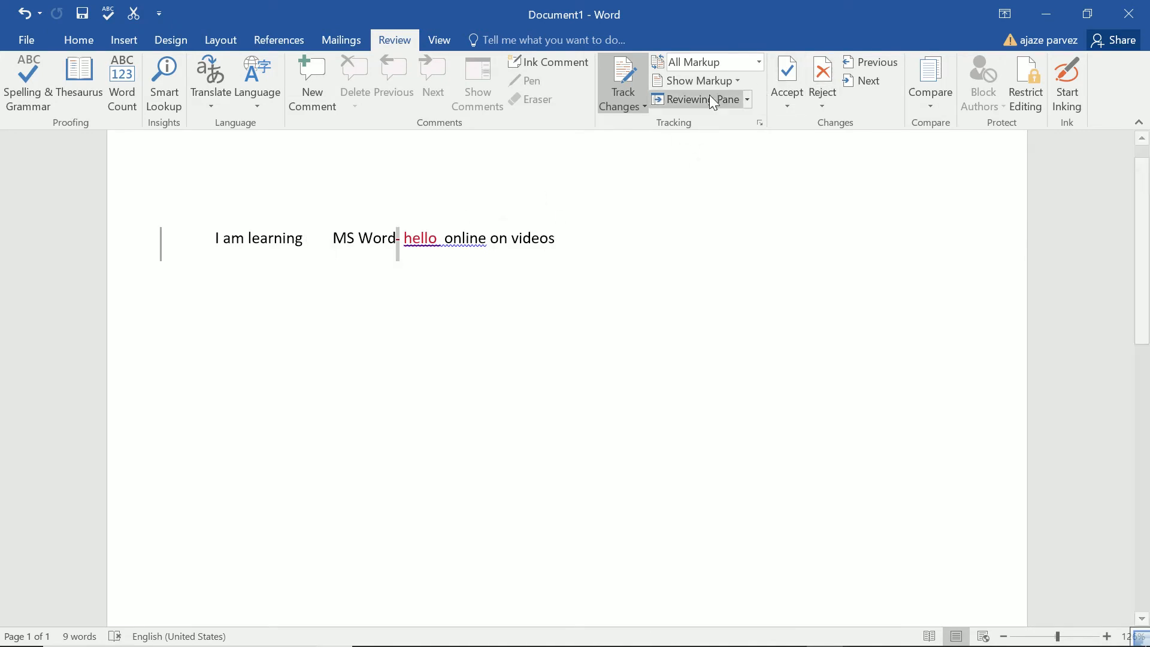
left_click(788, 75)
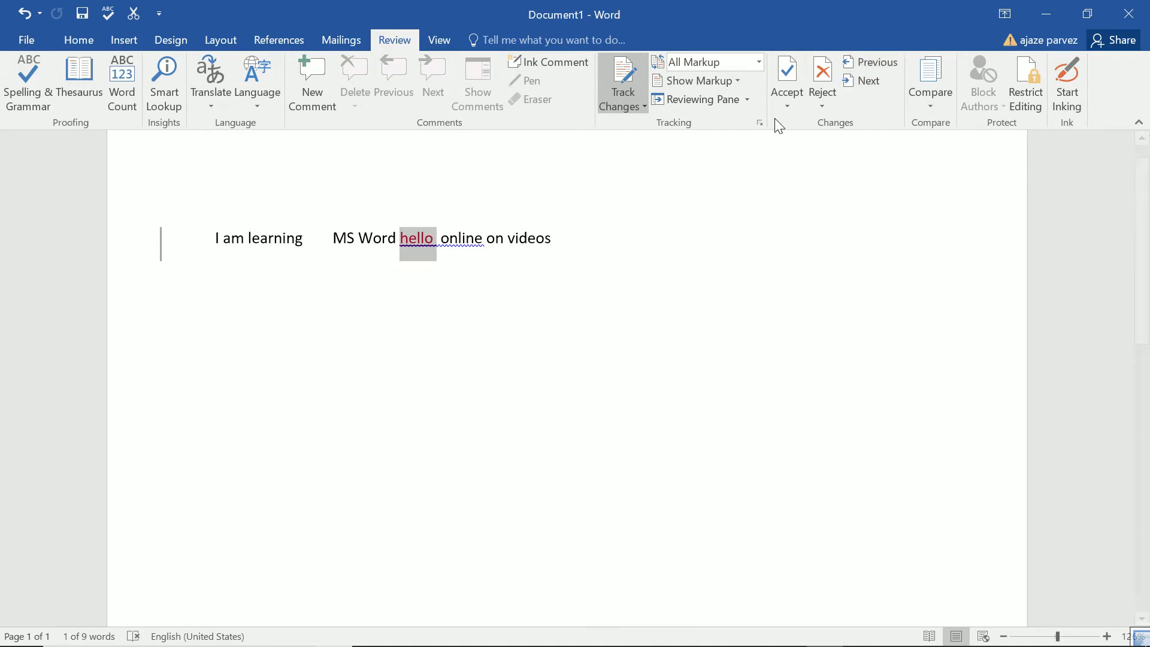
left_click(822, 75)
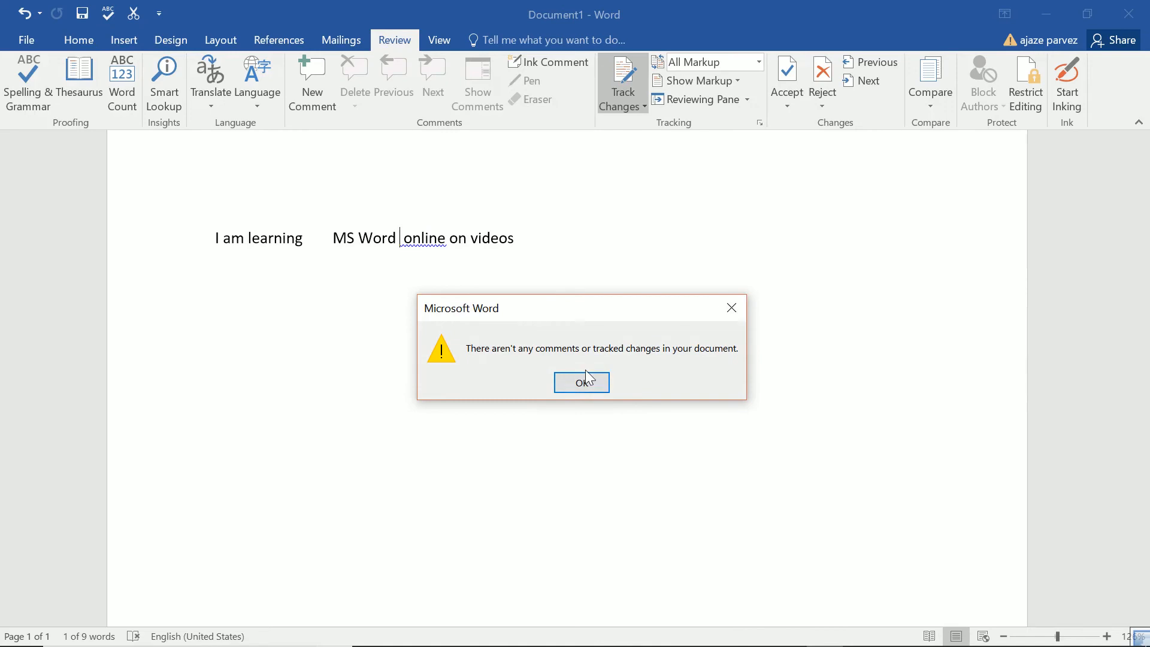
left_click(572, 385)
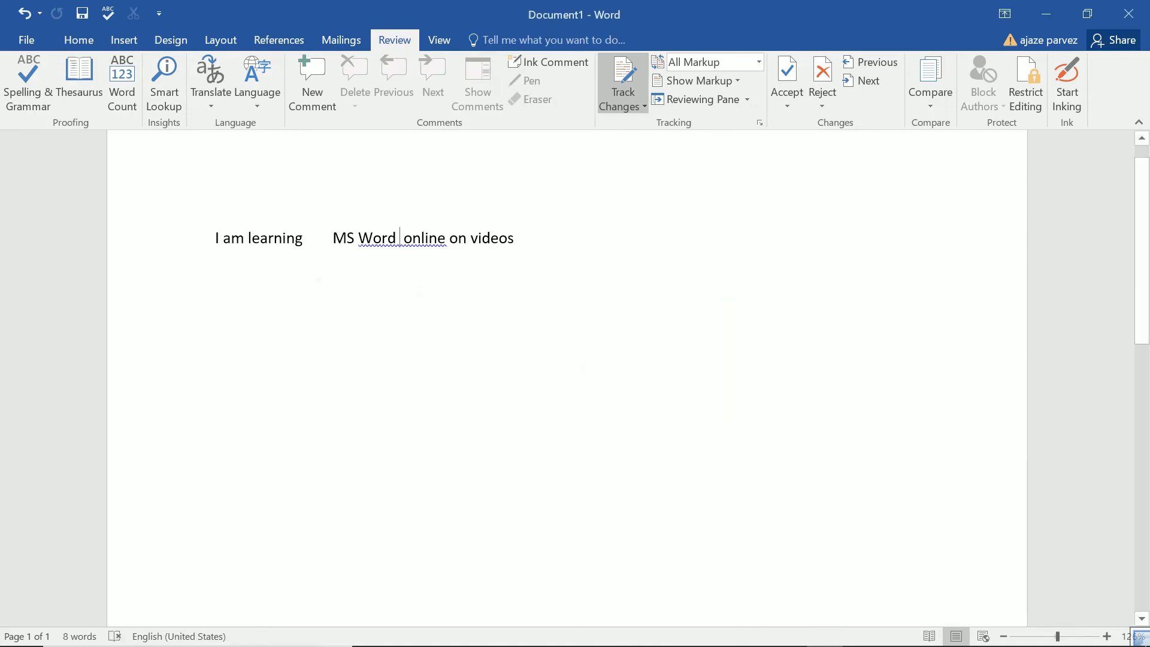
Step: Undo the accept and reject decisions and the earlier edits, back to "I am learning MS Word" with the tracked spaces after "learning"
key("ctrl+z")
key("ctrl+z")
key("ctrl+z")
key("ctrl+z")
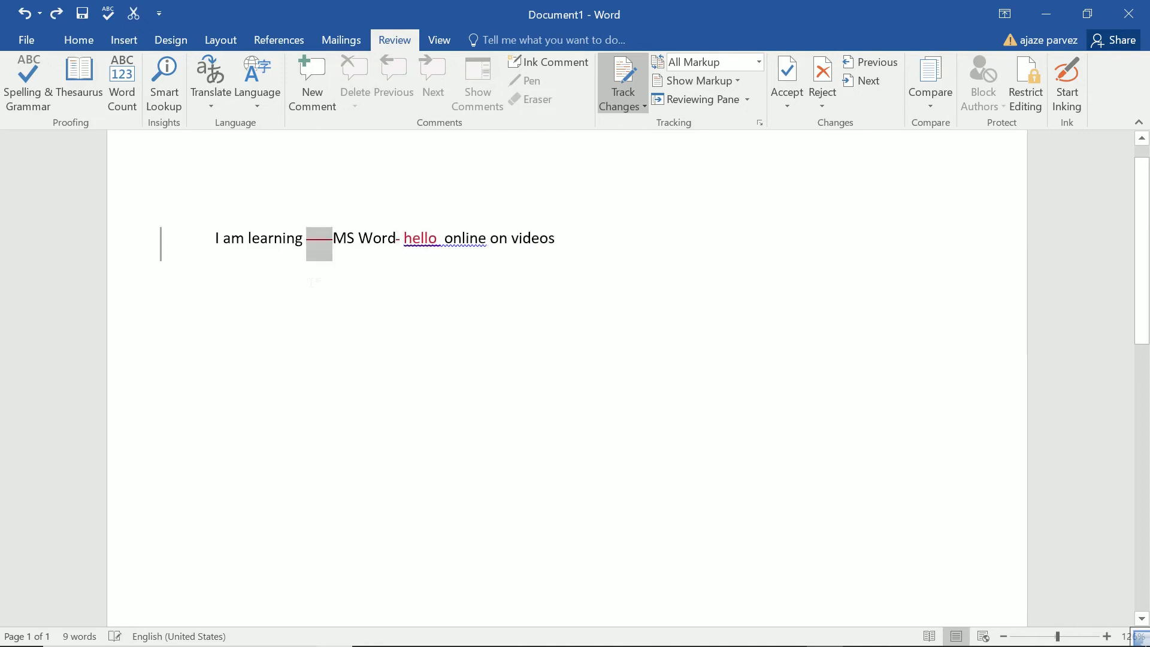
key("ctrl+z")
key("ctrl+z")
key("ctrl+z")
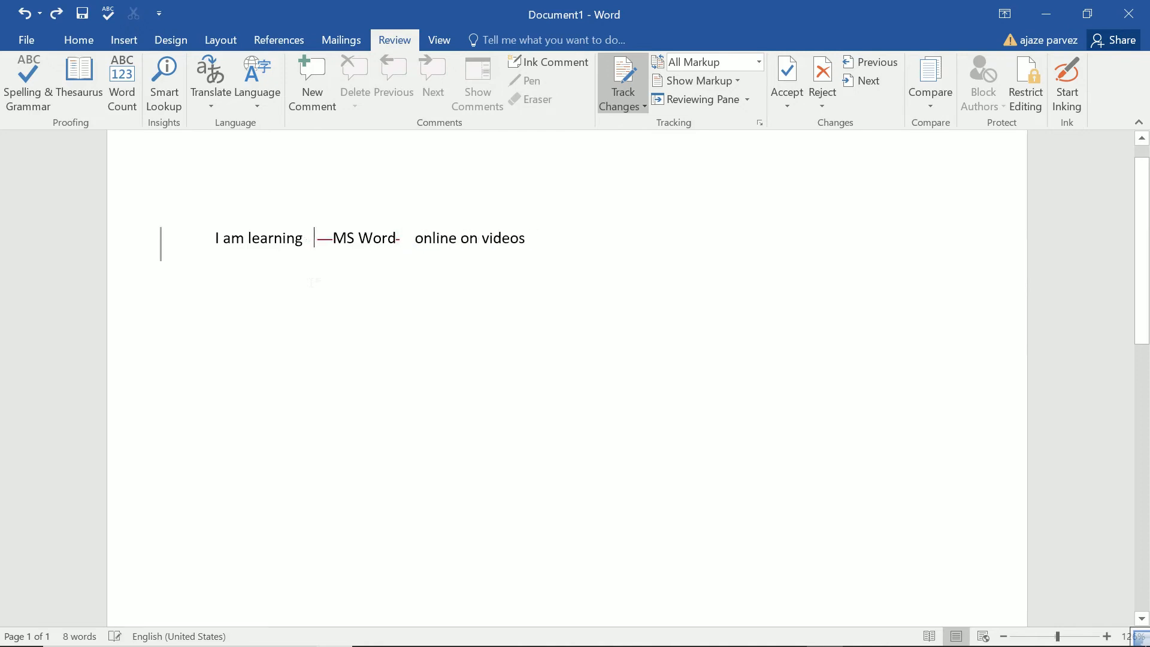
key("ctrl+z")
key("ctrl+z")
key("ctrl+z")
key("ctrl+z")
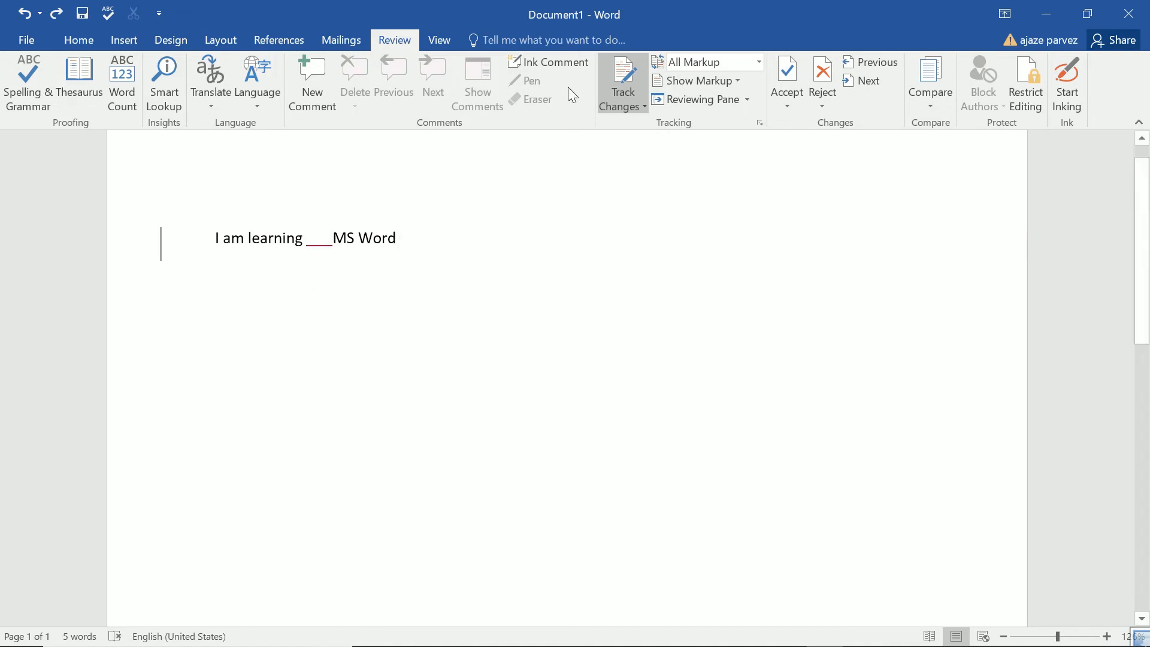
Step: Turn off Track Changes and delete the extra spaces before "MS Word"
left_click(634, 96)
left_click(623, 77)
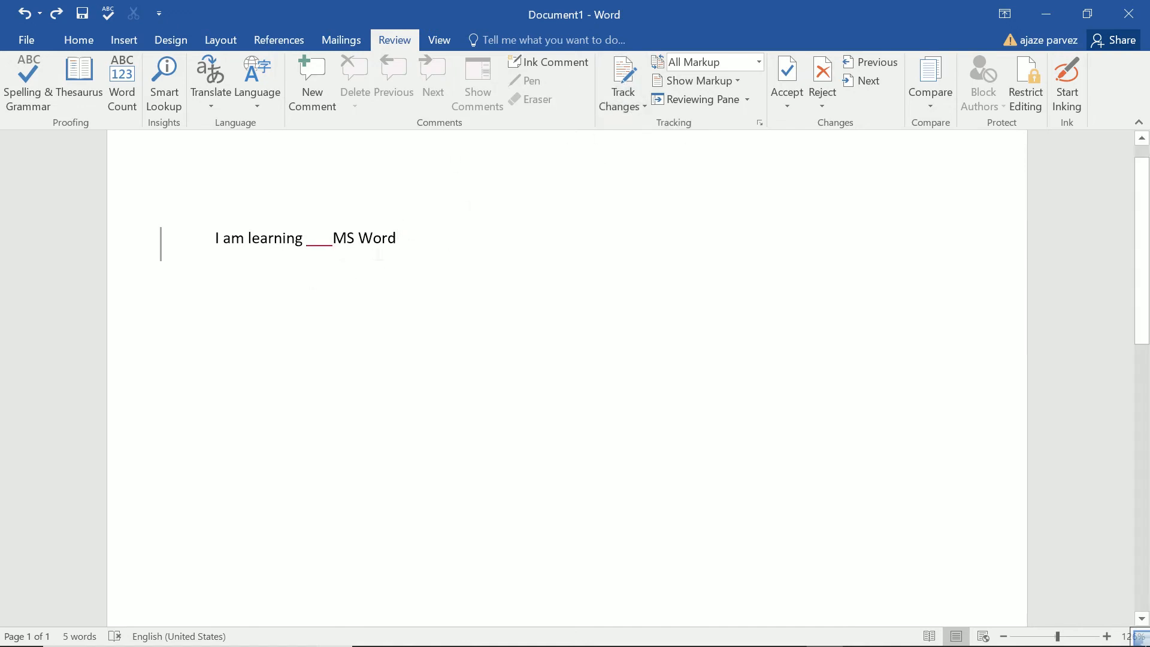
key("BackSpace")
key("BackSpace")
key("BackSpace")
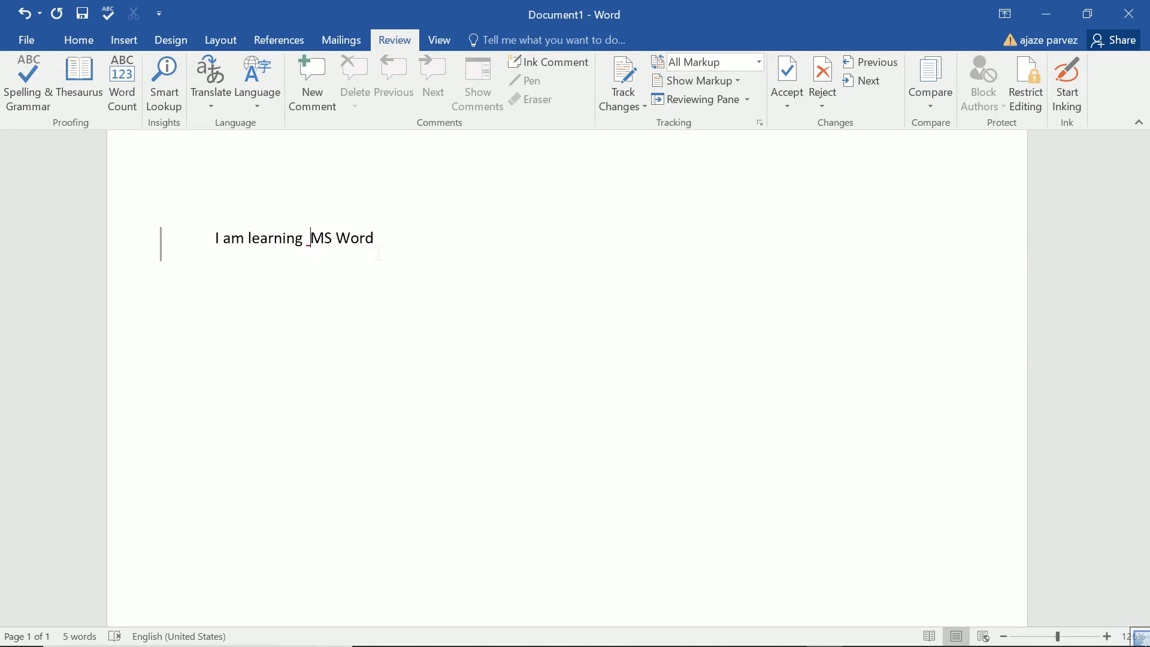
key("BackSpace")
key("BackSpace")
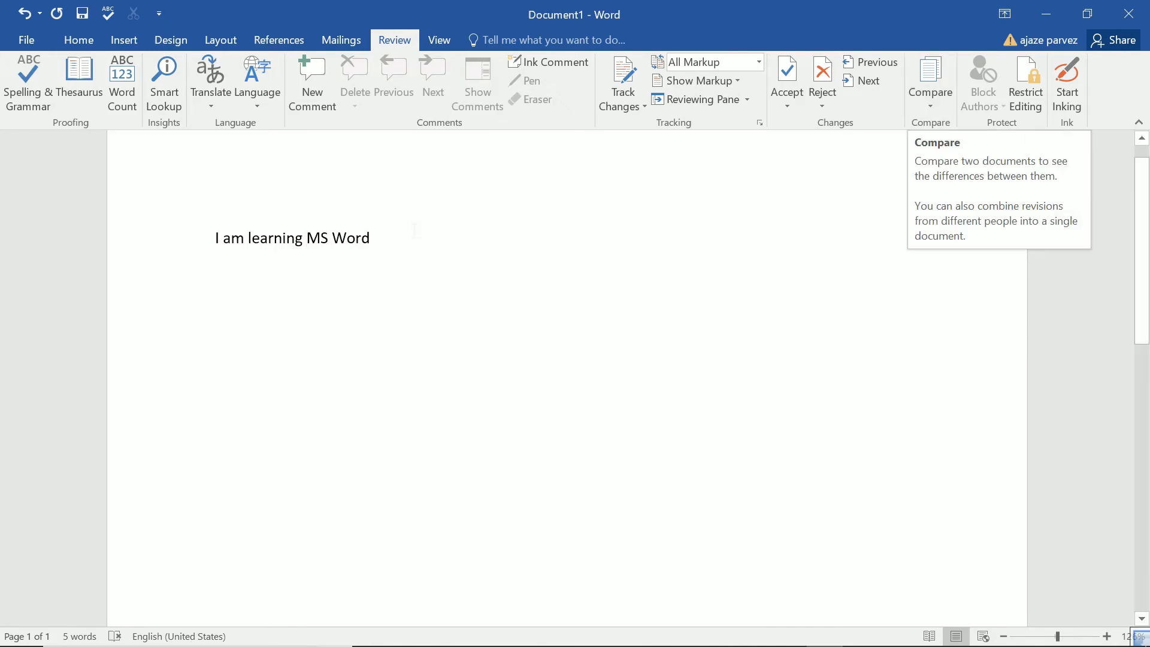
Step: Look at the options for comparing and combining document versions without starting either one
left_click(398, 249)
left_click(930, 101)
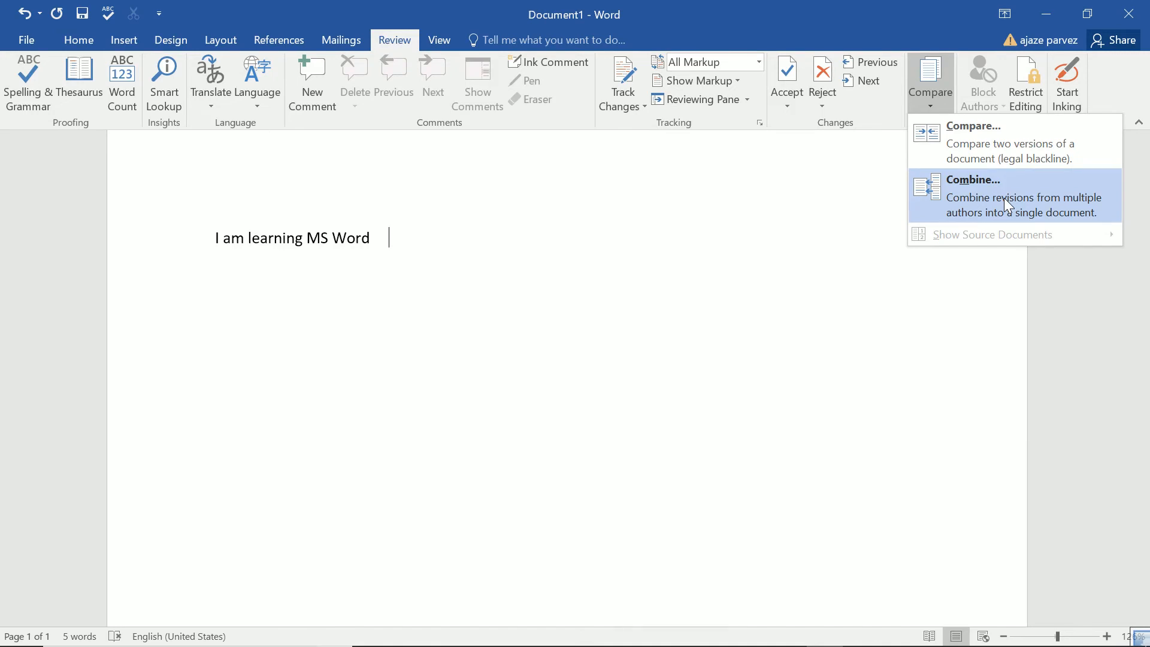
left_click(510, 311)
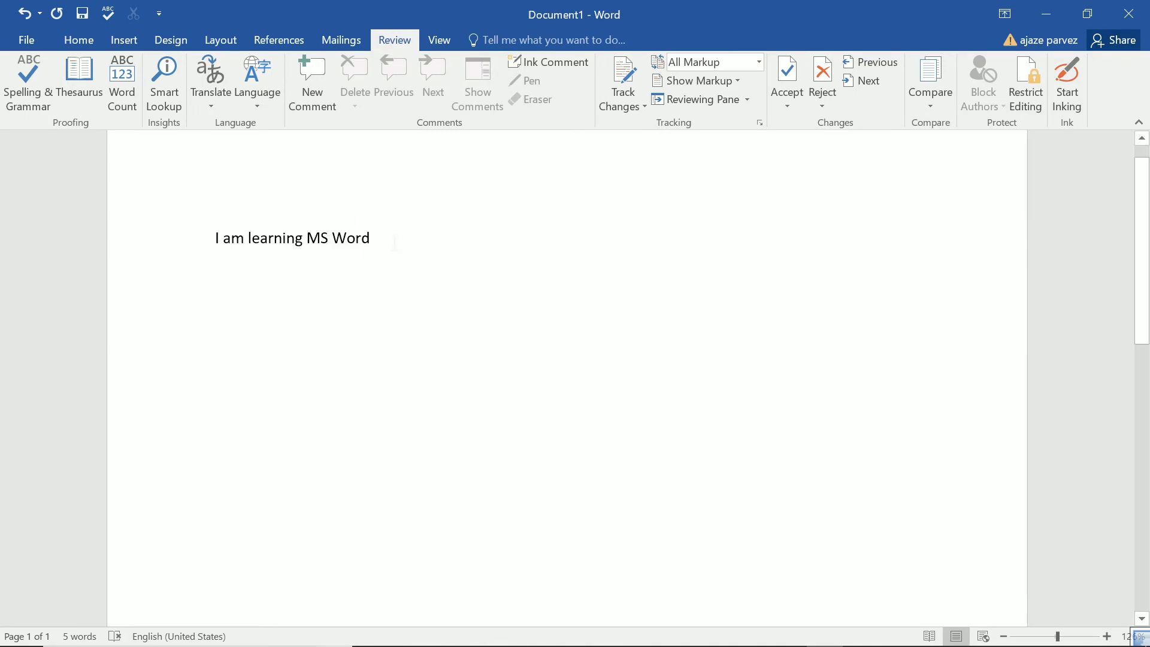
Step: Save the document in the "latest" folder as "I am learning MS Word1.docx"
left_click(26, 39)
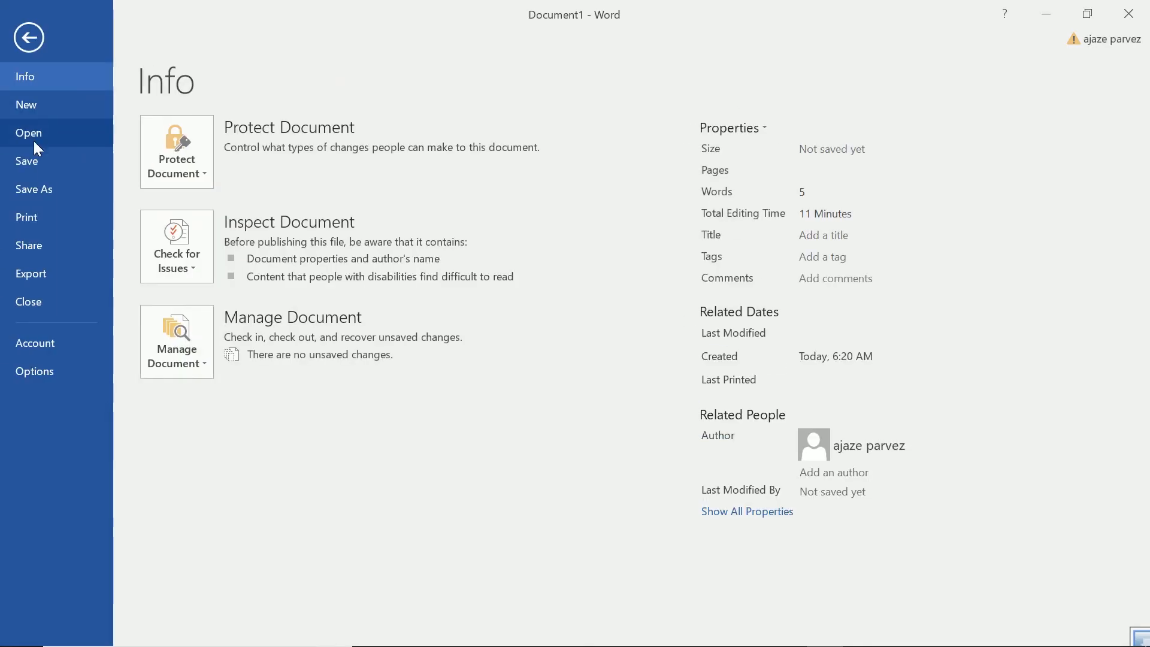
left_click(28, 161)
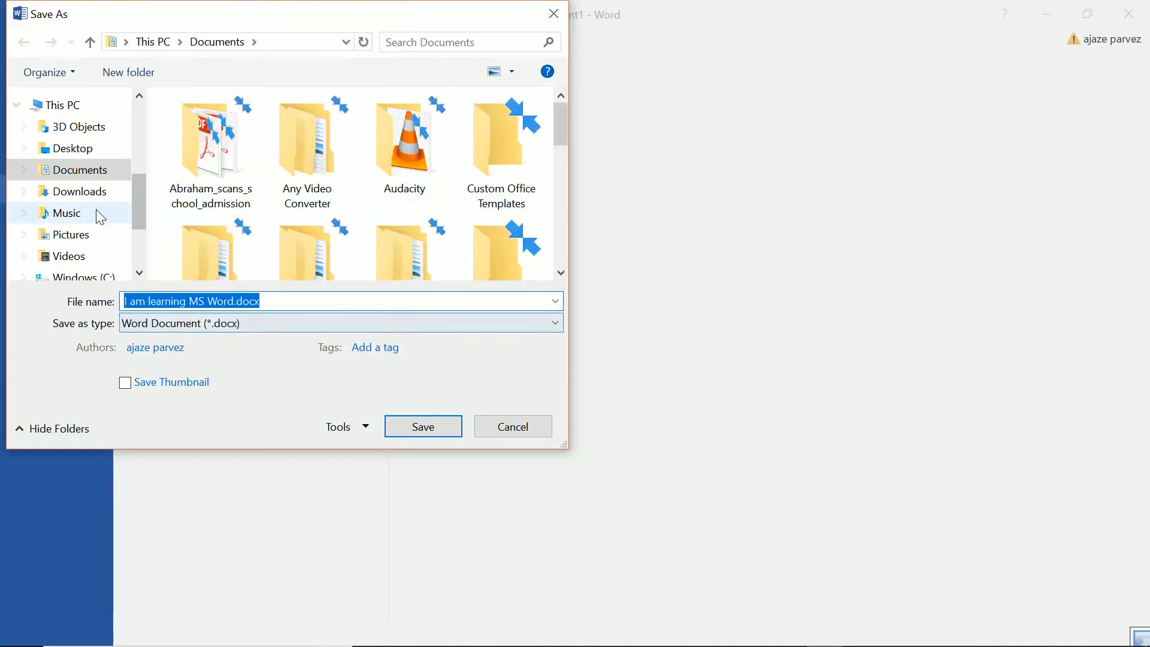
scroll(100, 216, "up", 3)
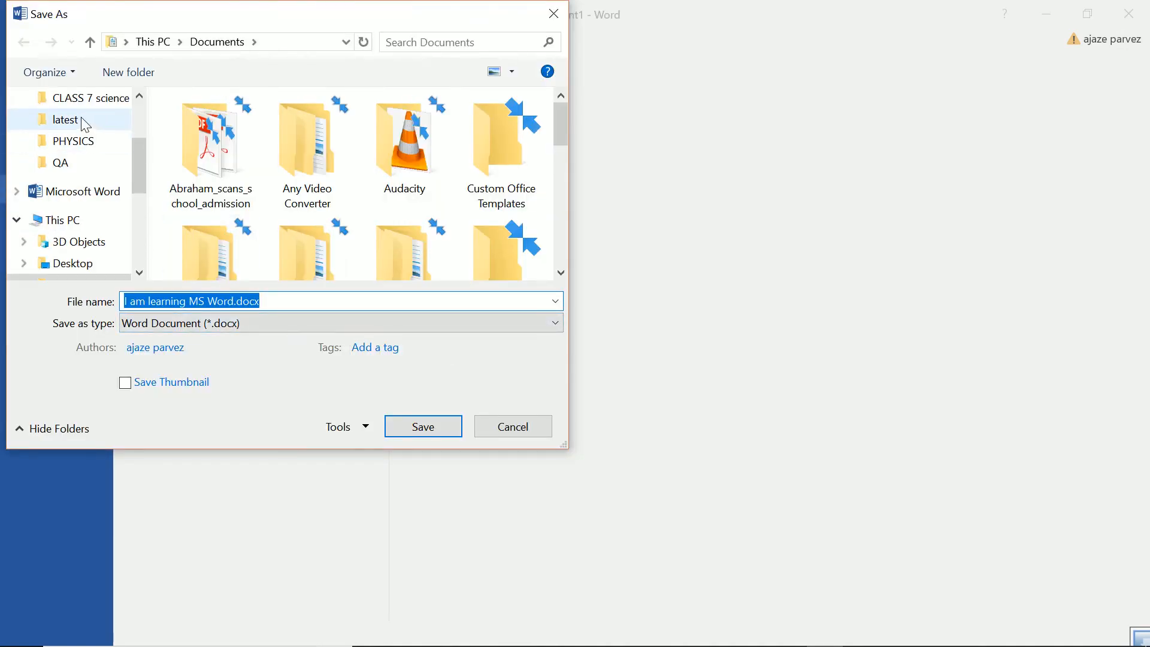
left_click(65, 120)
left_click(241, 304)
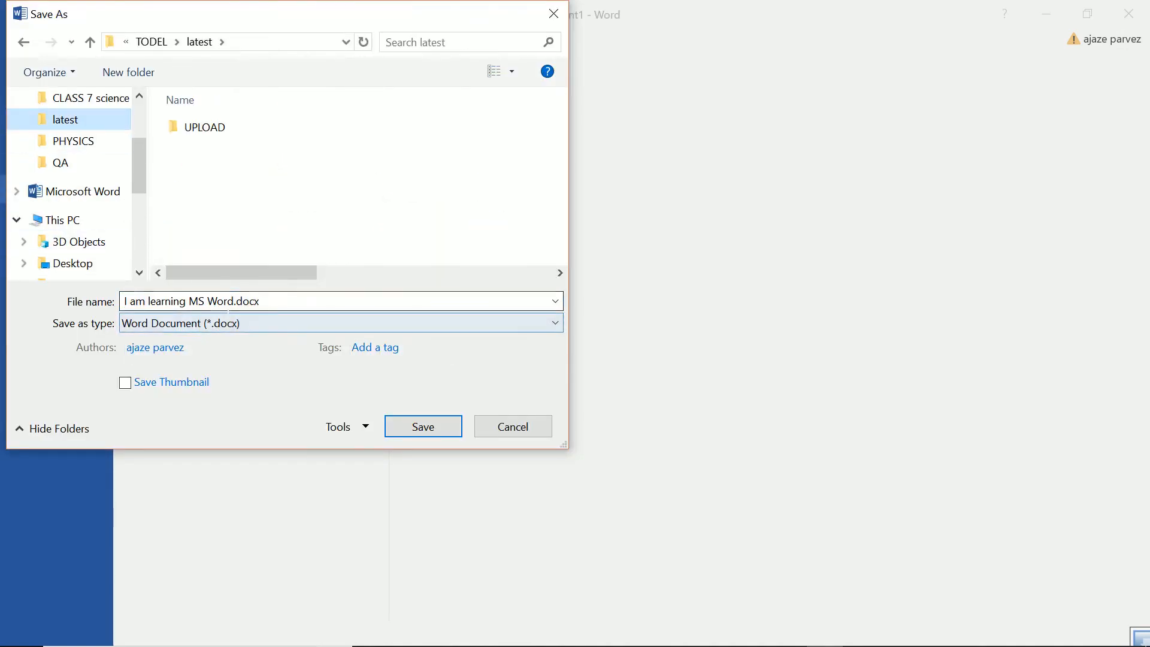
left_click(242, 305)
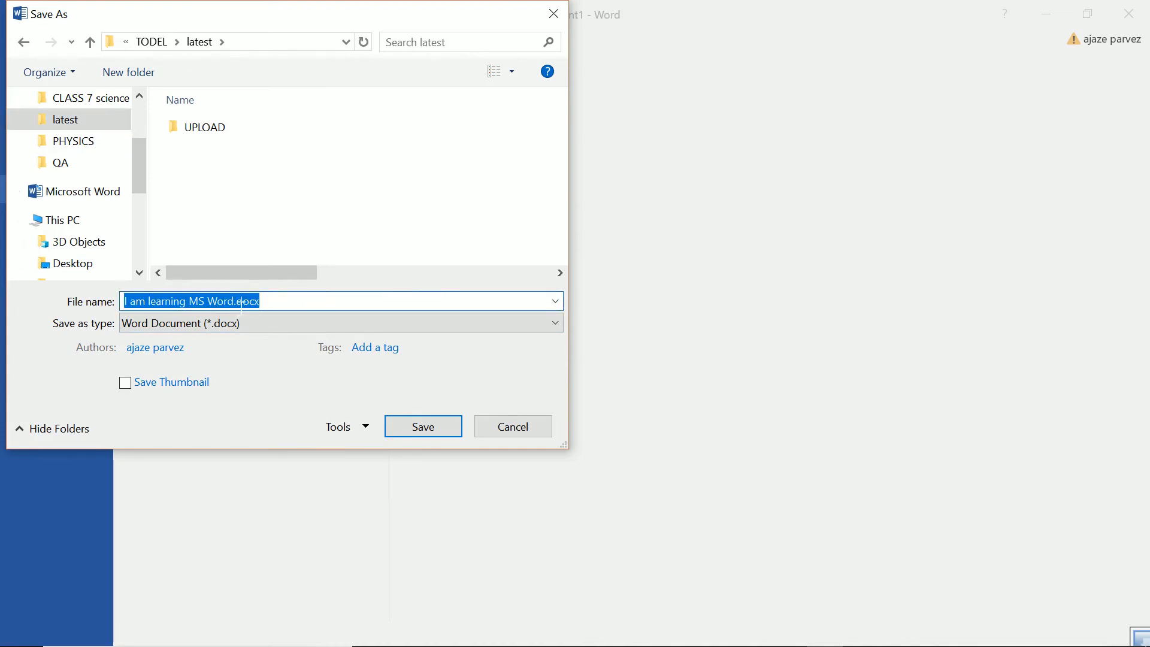
left_click(236, 303)
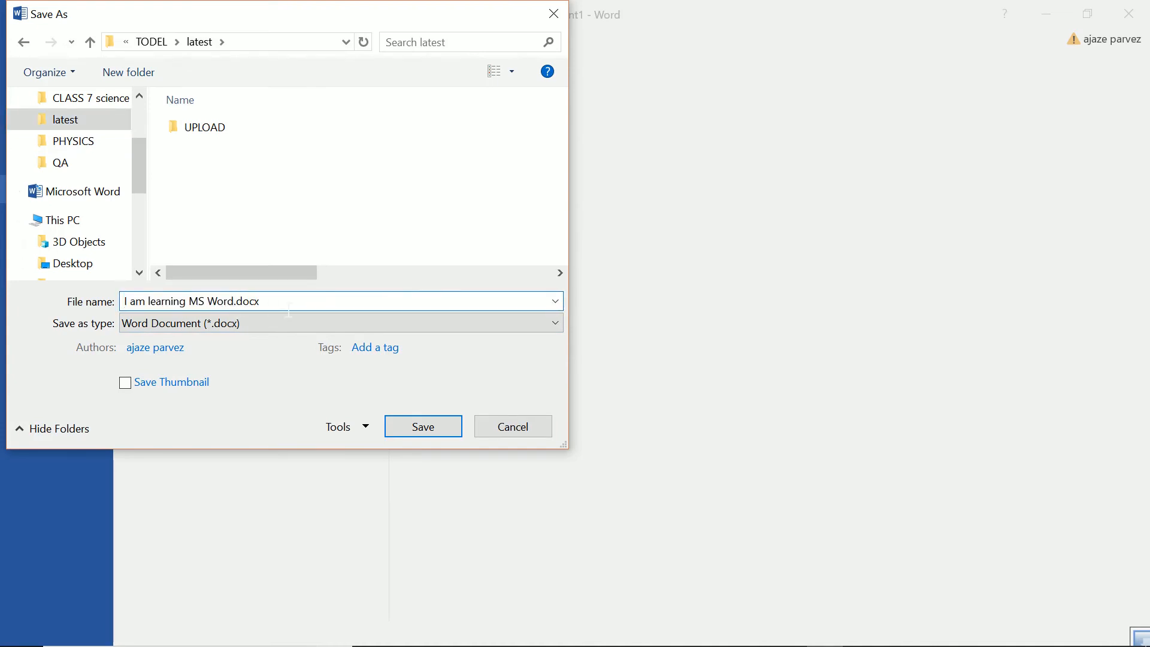
type("1")
left_click(423, 428)
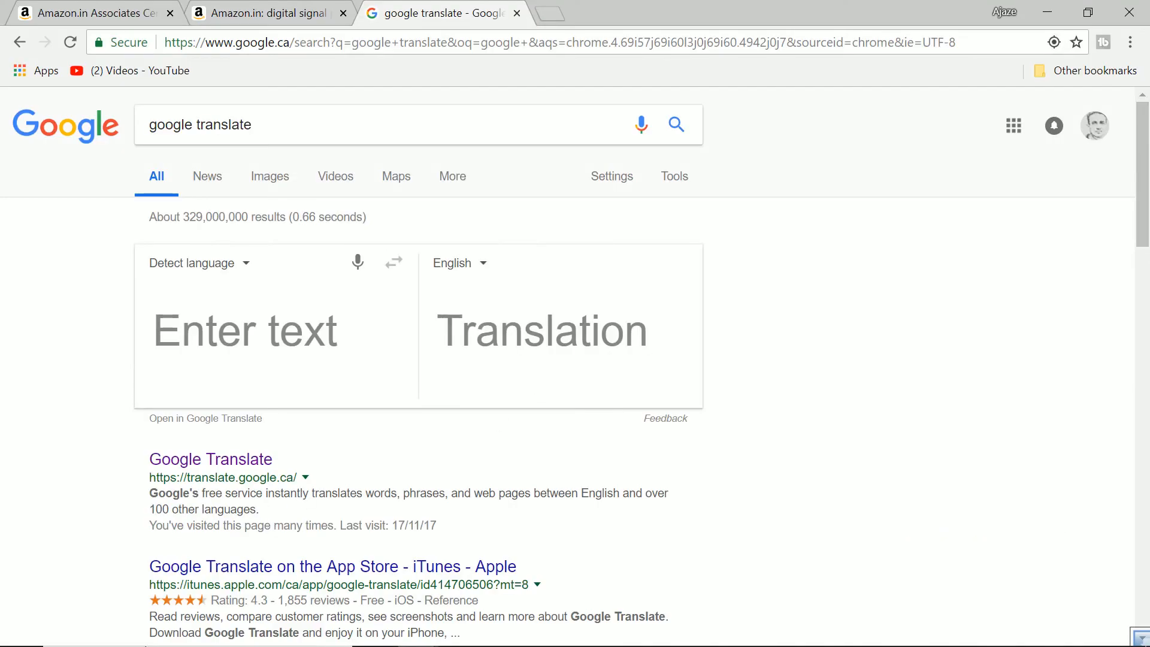
Step: Launch Word 2016 with a blank document and open the recent file "I am learning MS Word1.docx"
left_click(168, 641)
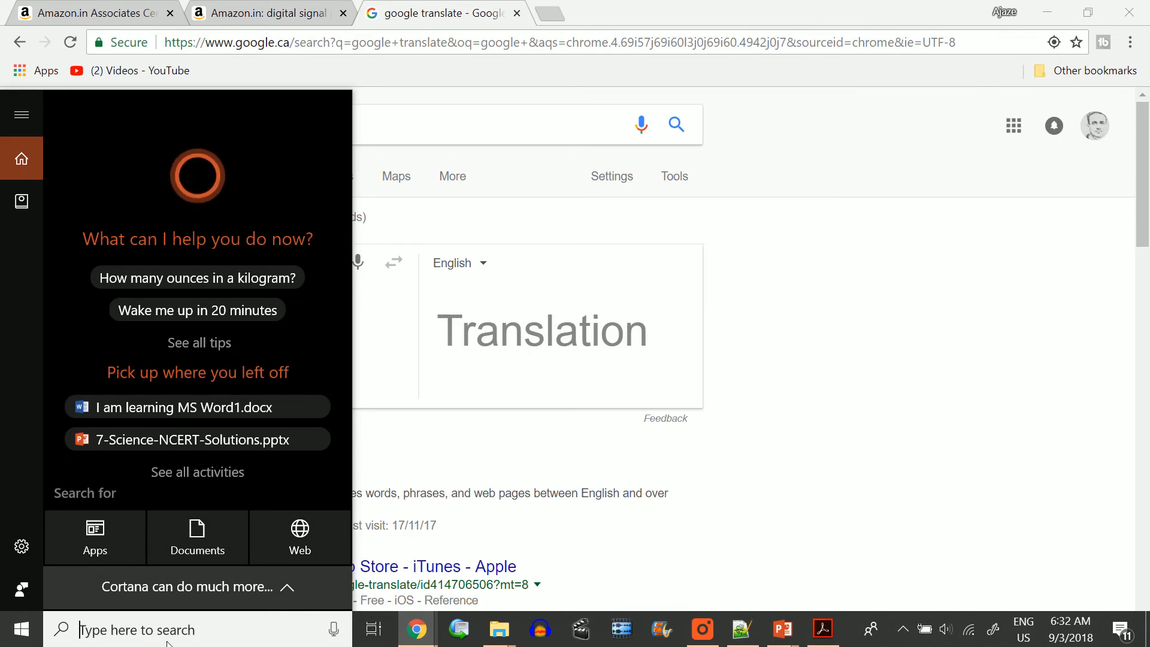
type("word")
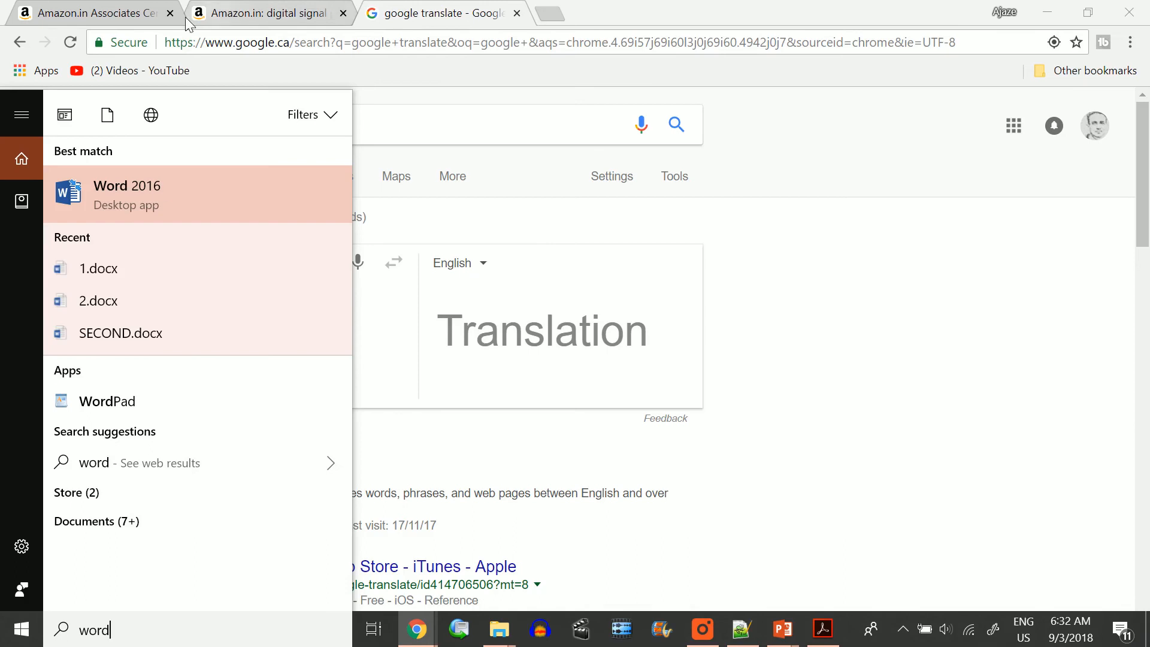
left_click(159, 226)
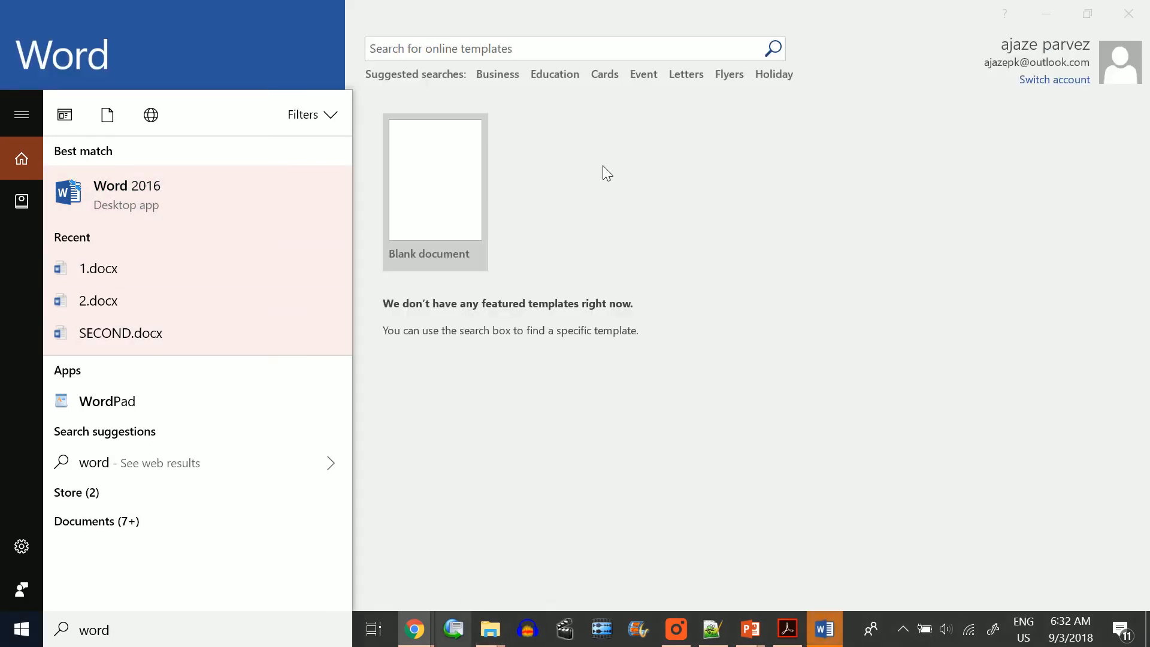
left_click(427, 174)
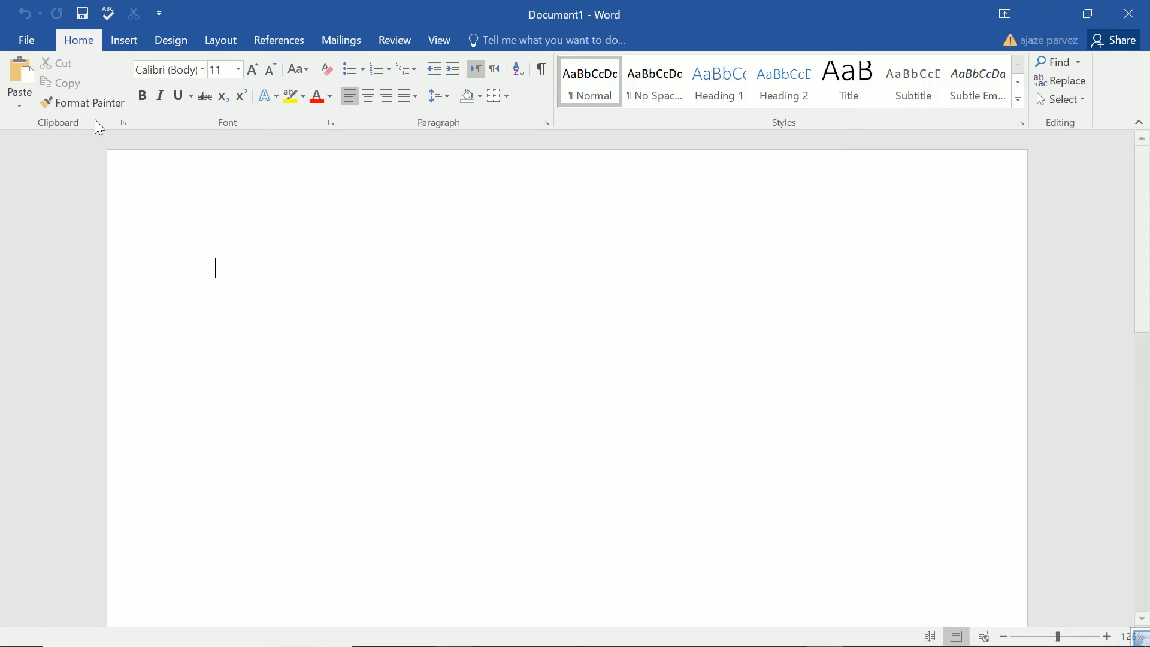
left_click(27, 40)
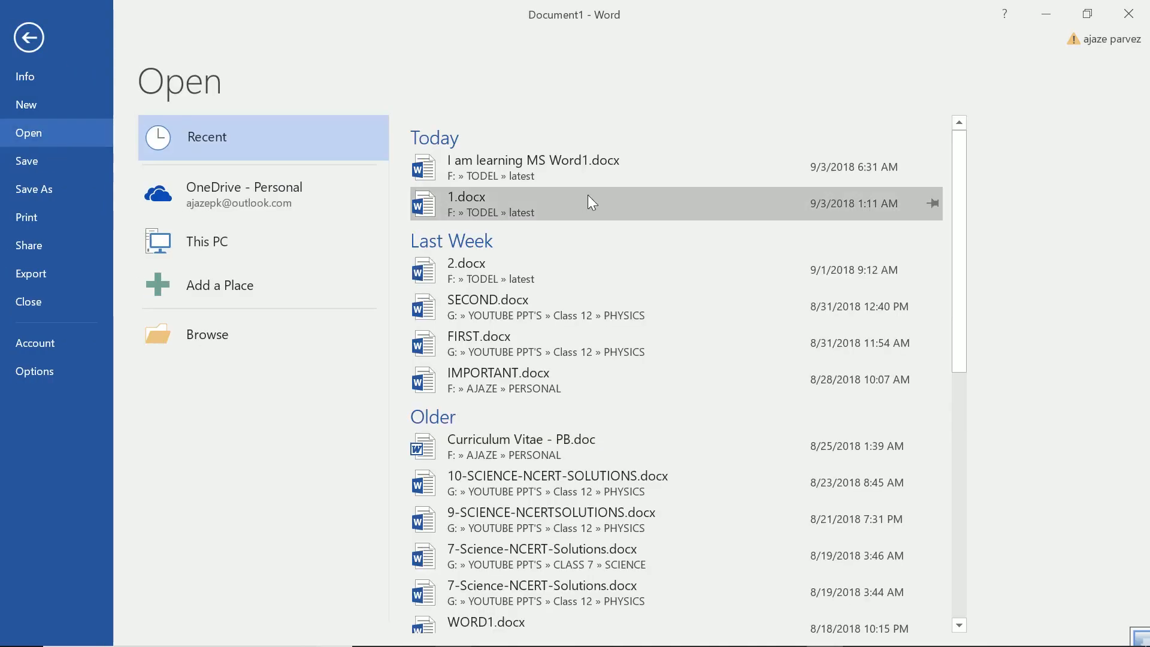
left_click(583, 171)
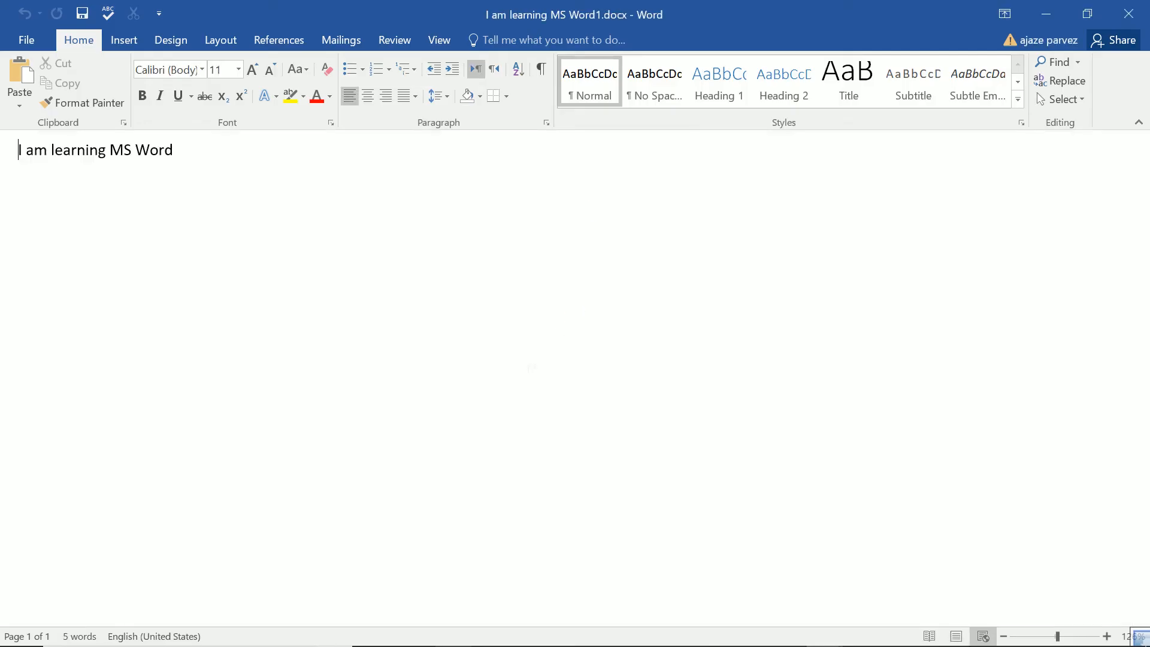
Step: Copy the whole sentence into a new blank document and delete the word "learning" there
key("ctrl+a")
key("ctrl+c")
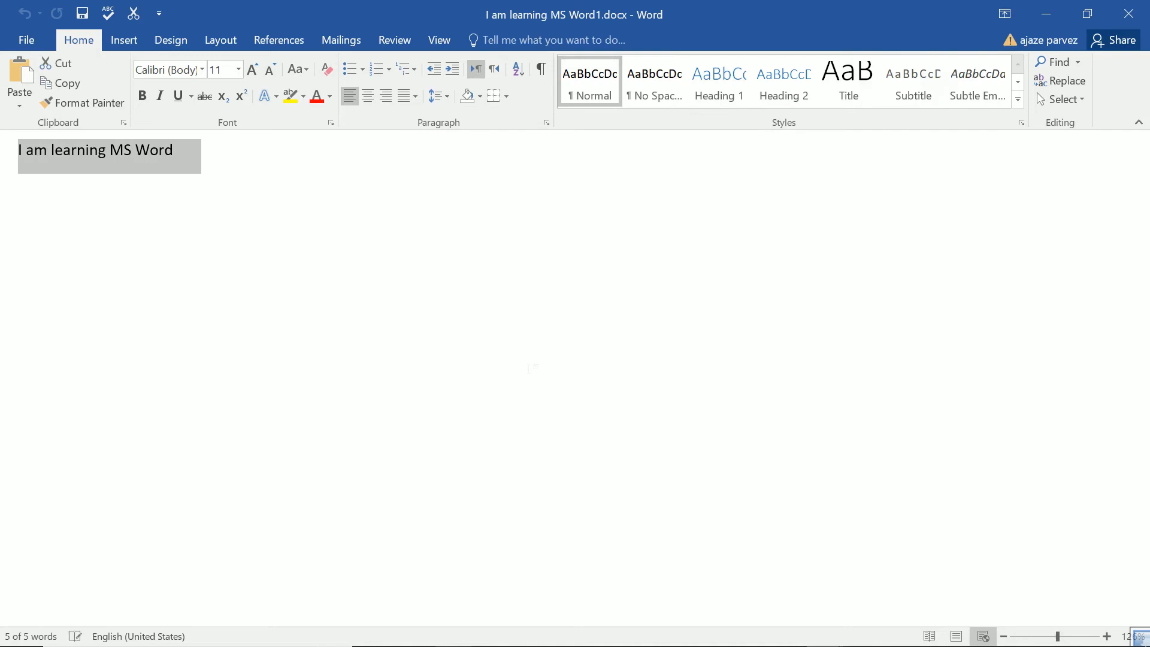
key("ctrl+n")
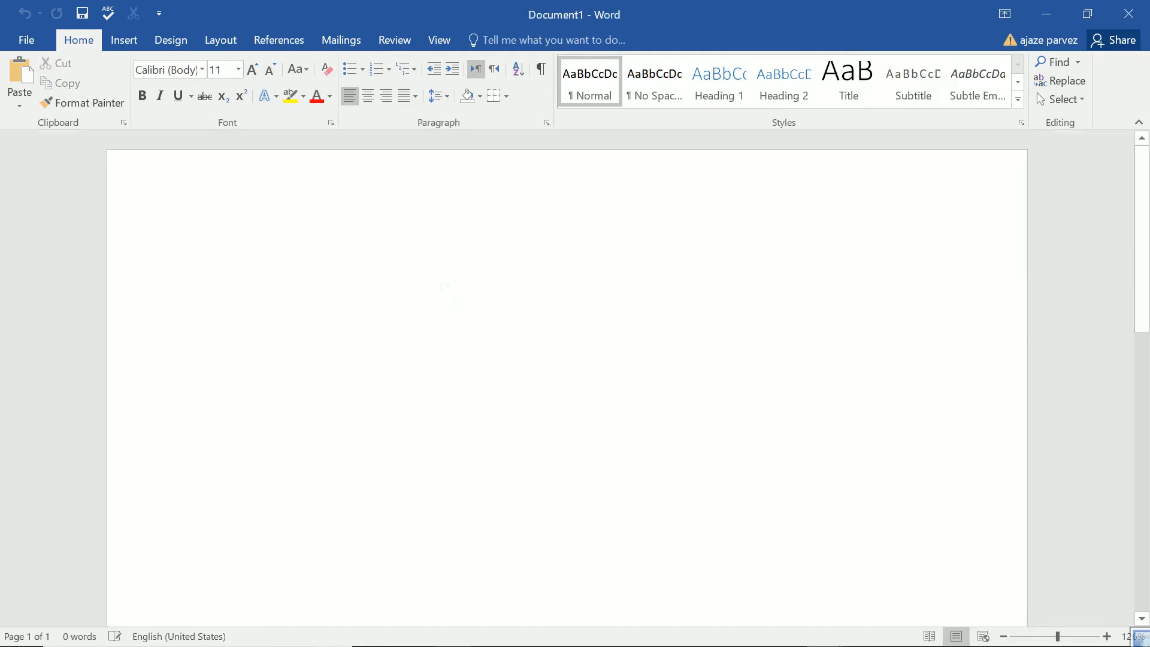
key("ctrl+v")
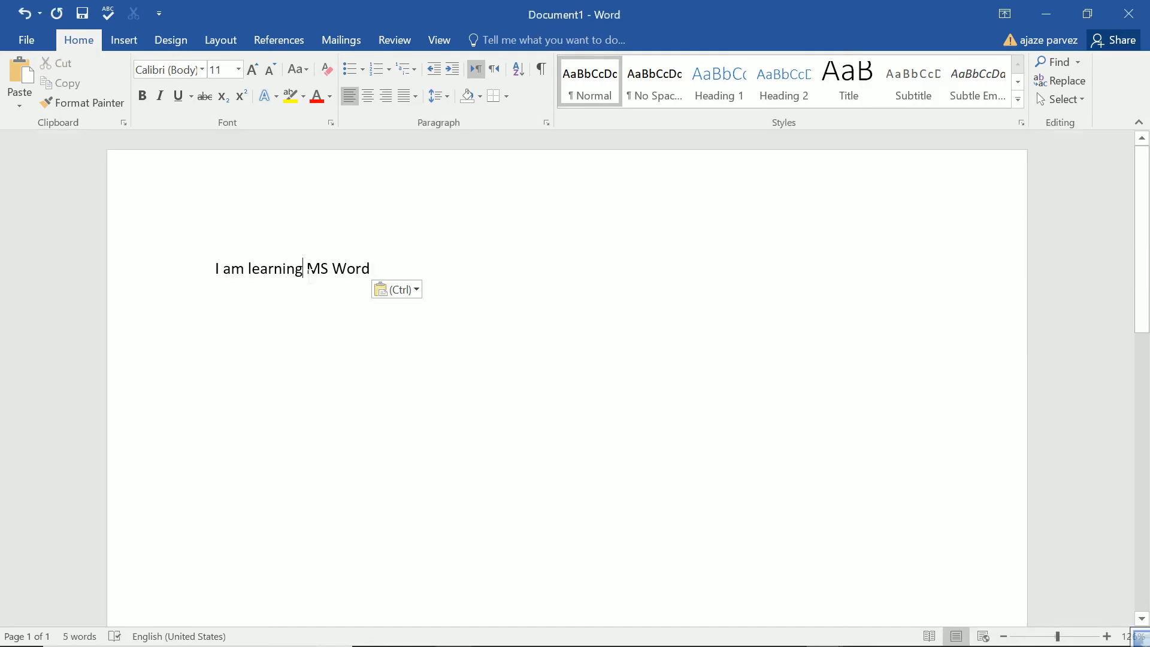
double_click(300, 267)
key("Delete")
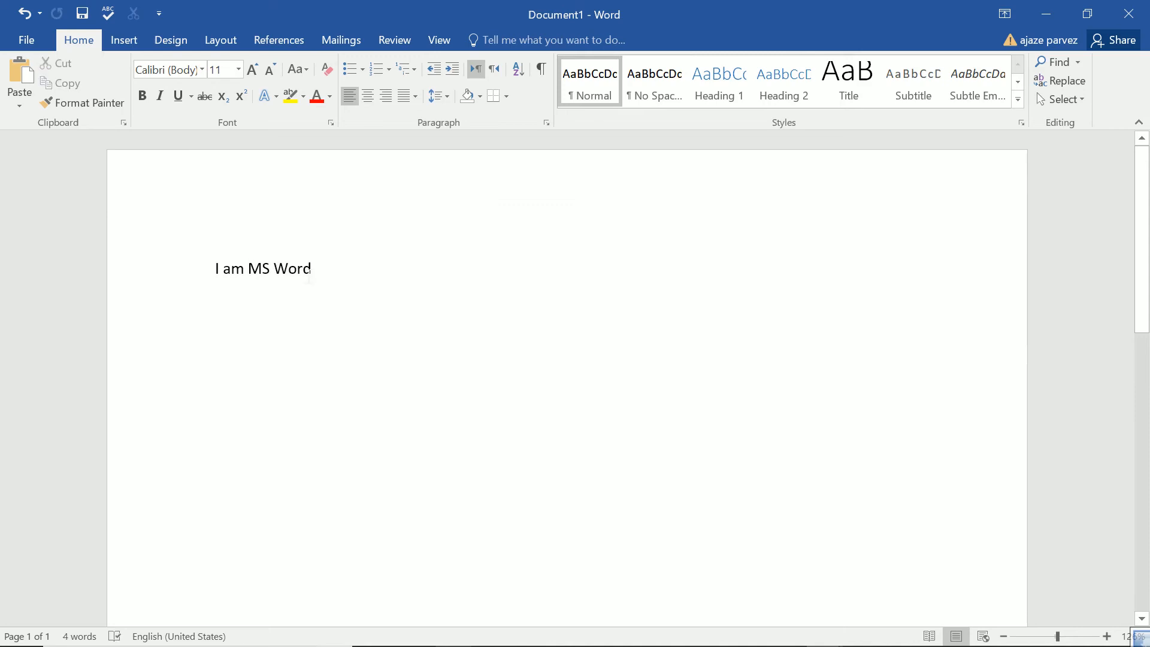
Step: Save the new document in the "latest" folder as "I am learning MS Word2.docx"
left_click(23, 41)
left_click(49, 157)
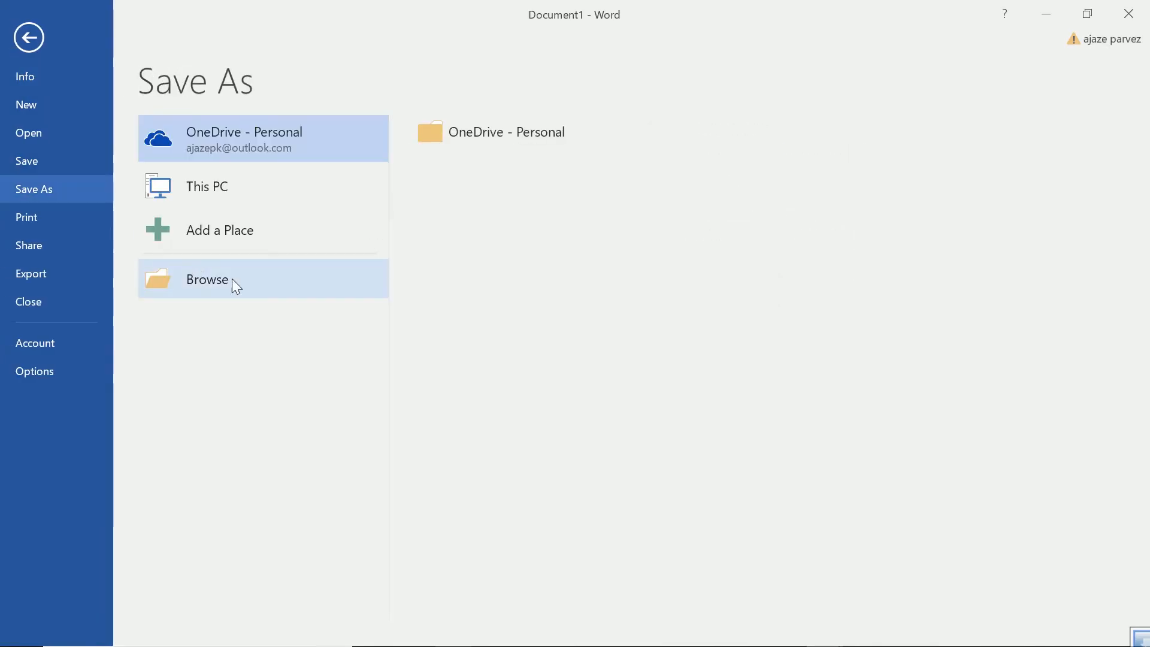
left_click(325, 275)
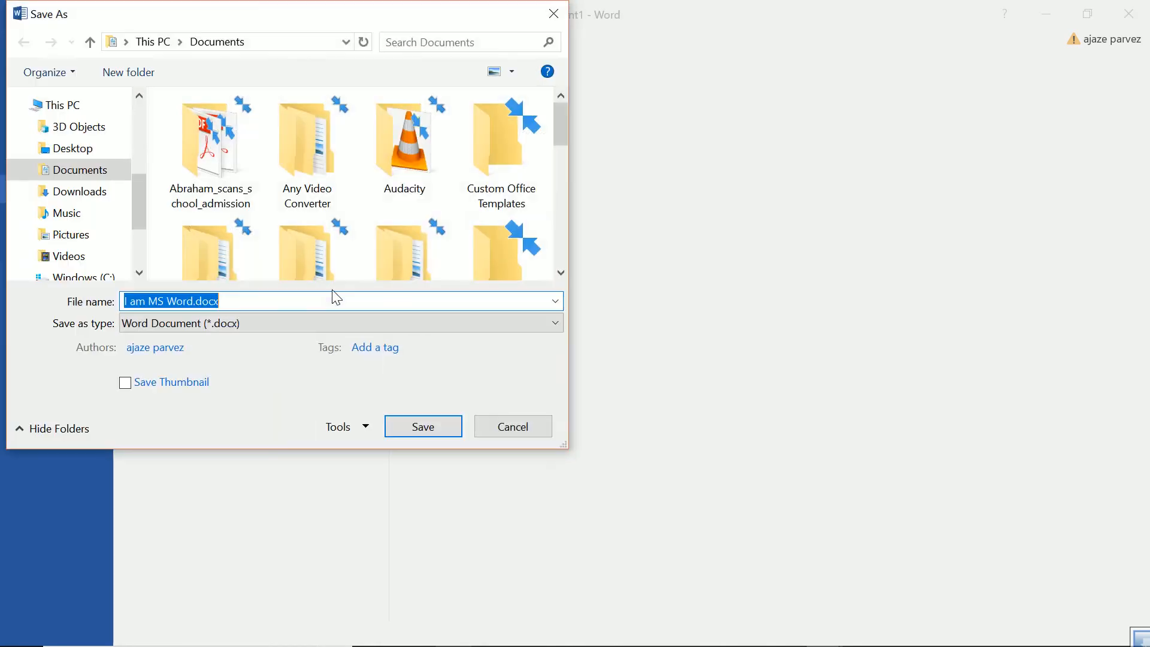
scroll(85, 175, "up", 3)
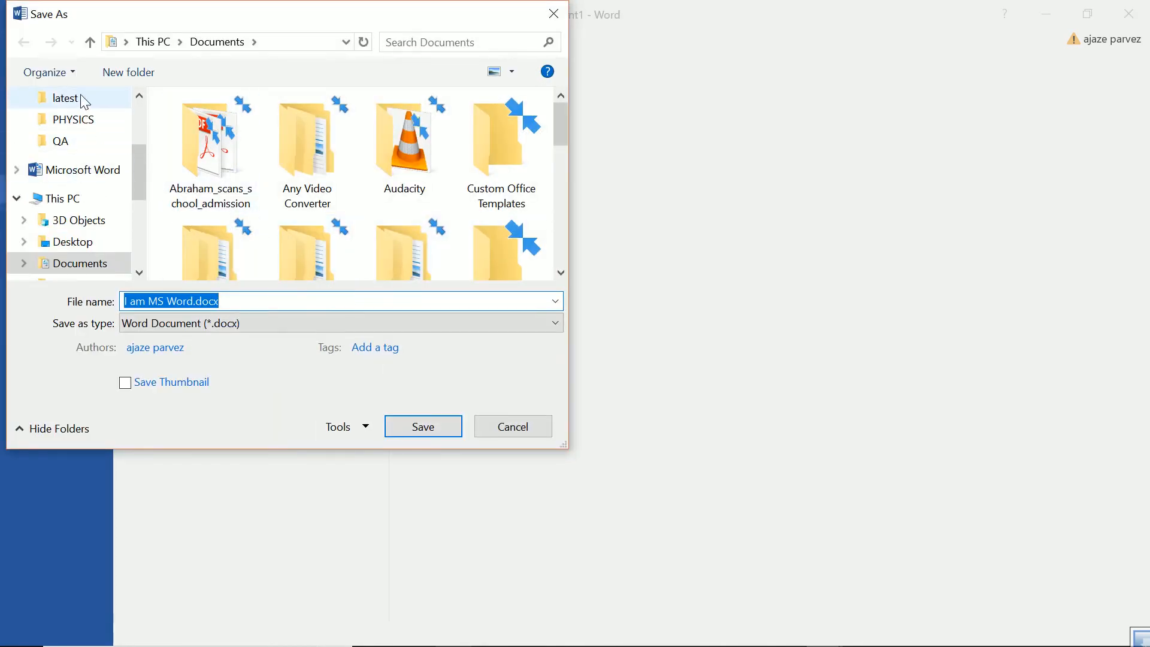
left_click(83, 99)
left_click(280, 154)
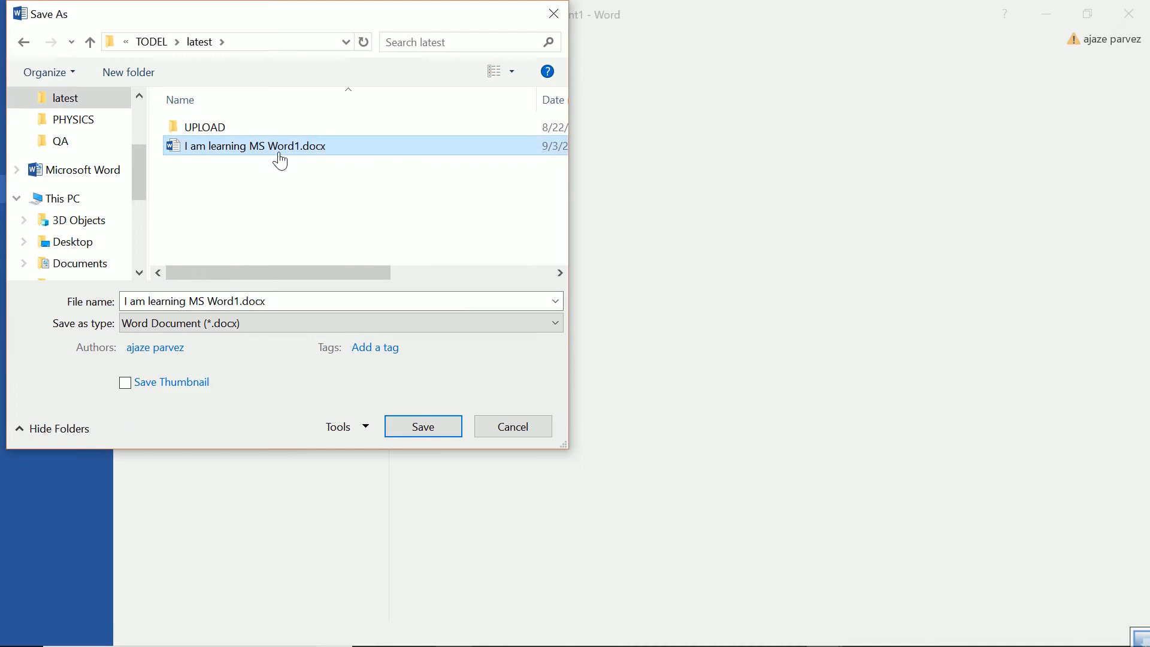
left_click(227, 307)
left_click(240, 303)
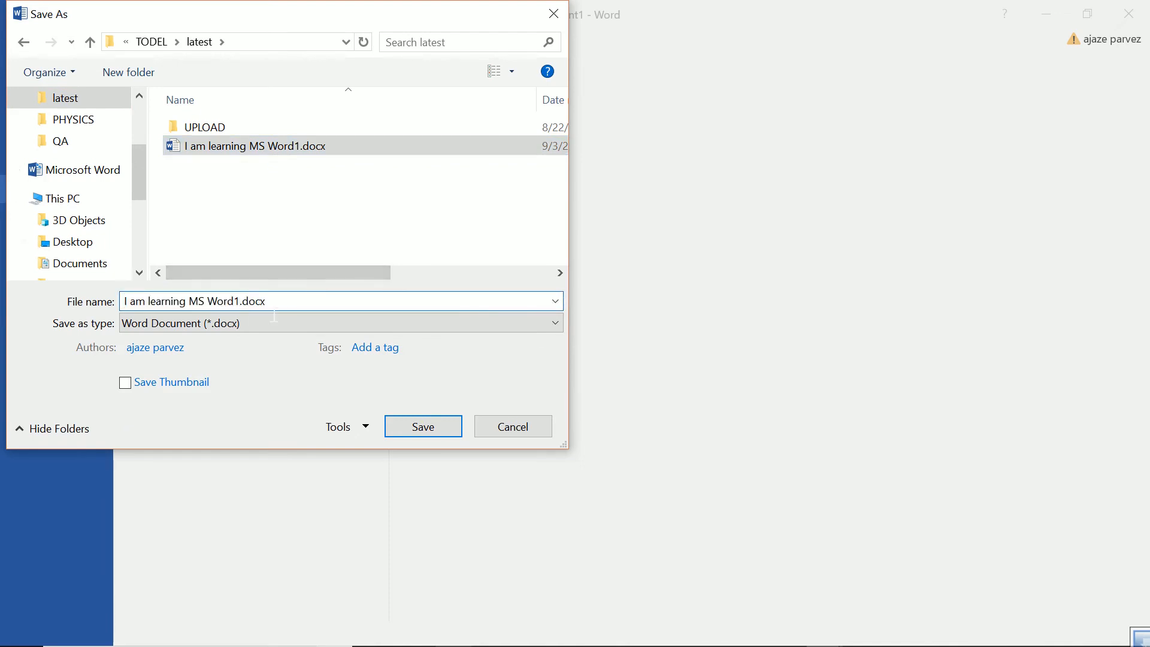
left_click(422, 427)
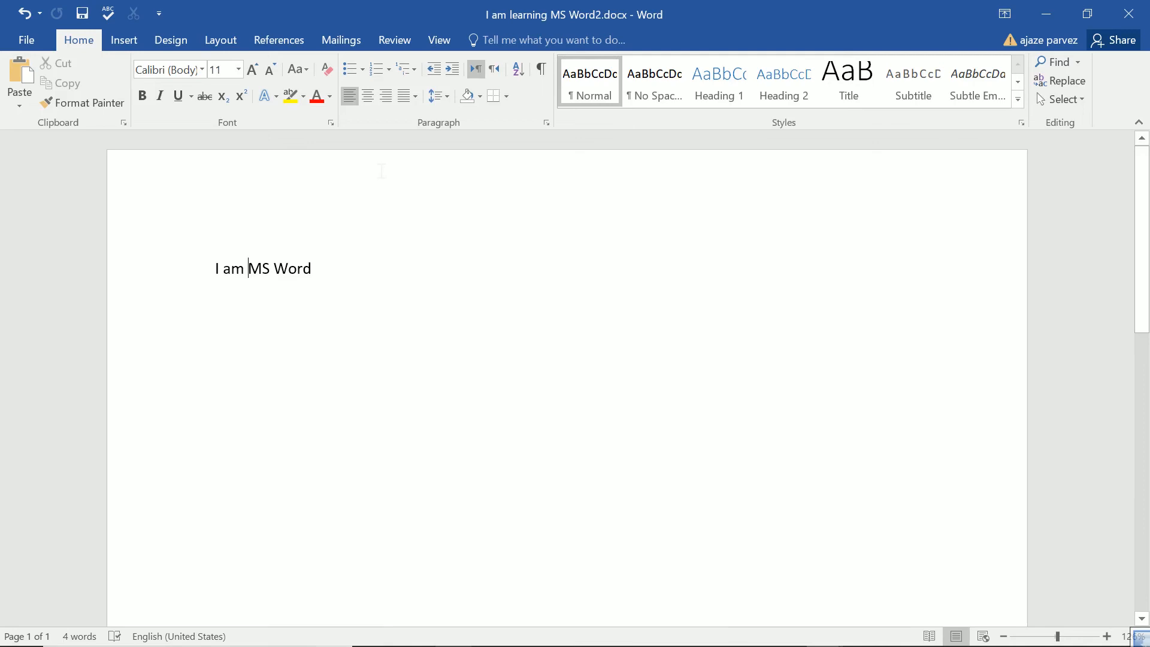
Step: Compare the original document "I am learning MS Word1.docx" with the revised document "I am learning MS Word2.docx" from the "latest" folder
left_click(394, 40)
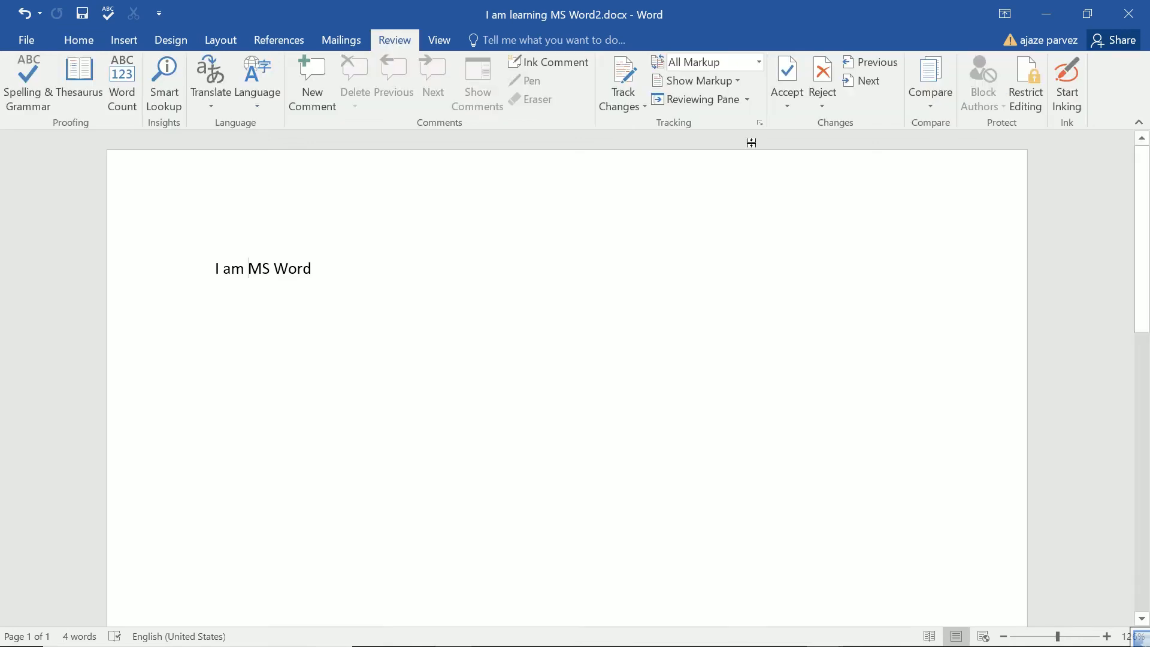
left_click(930, 105)
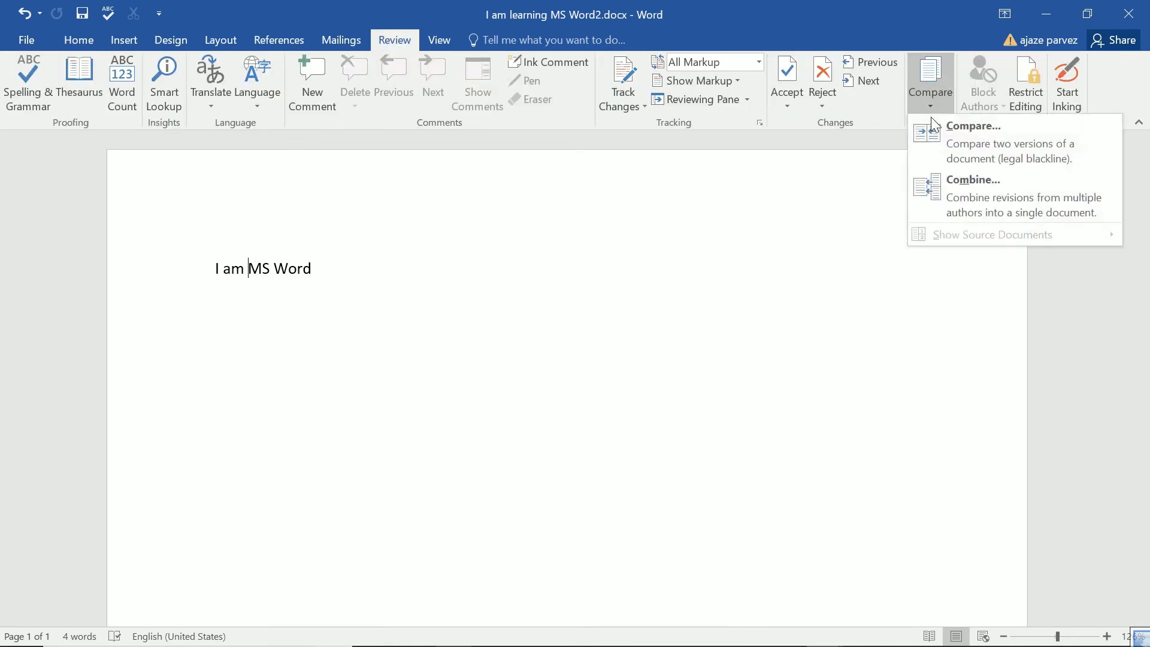
left_click(962, 150)
left_click(398, 295)
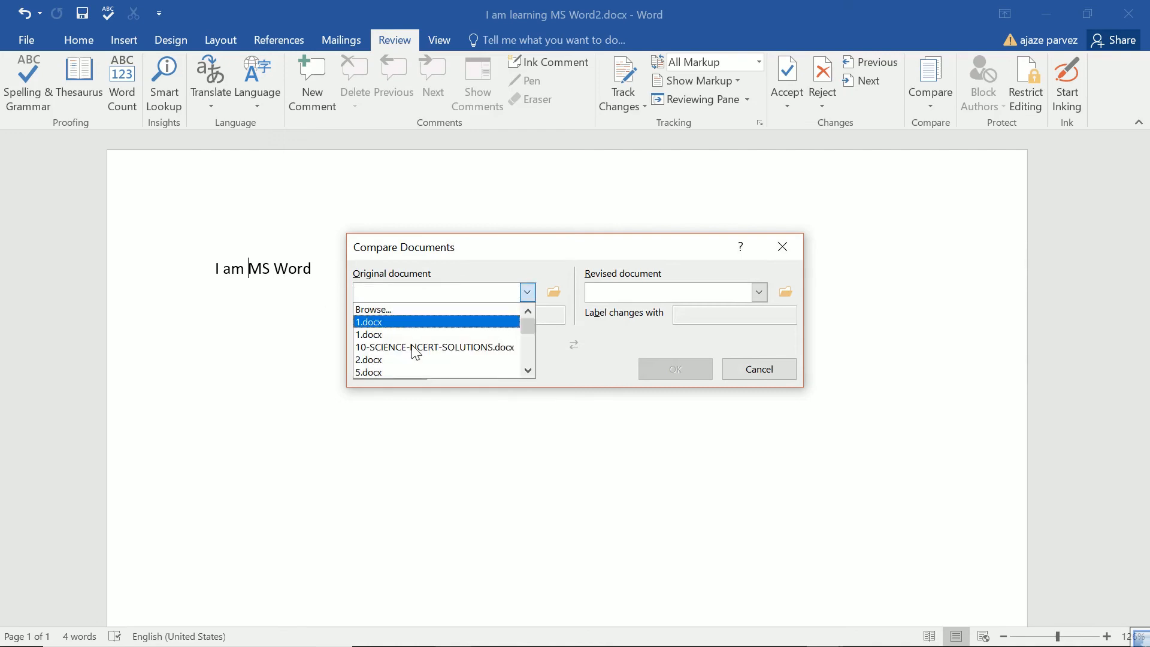
left_click(405, 310)
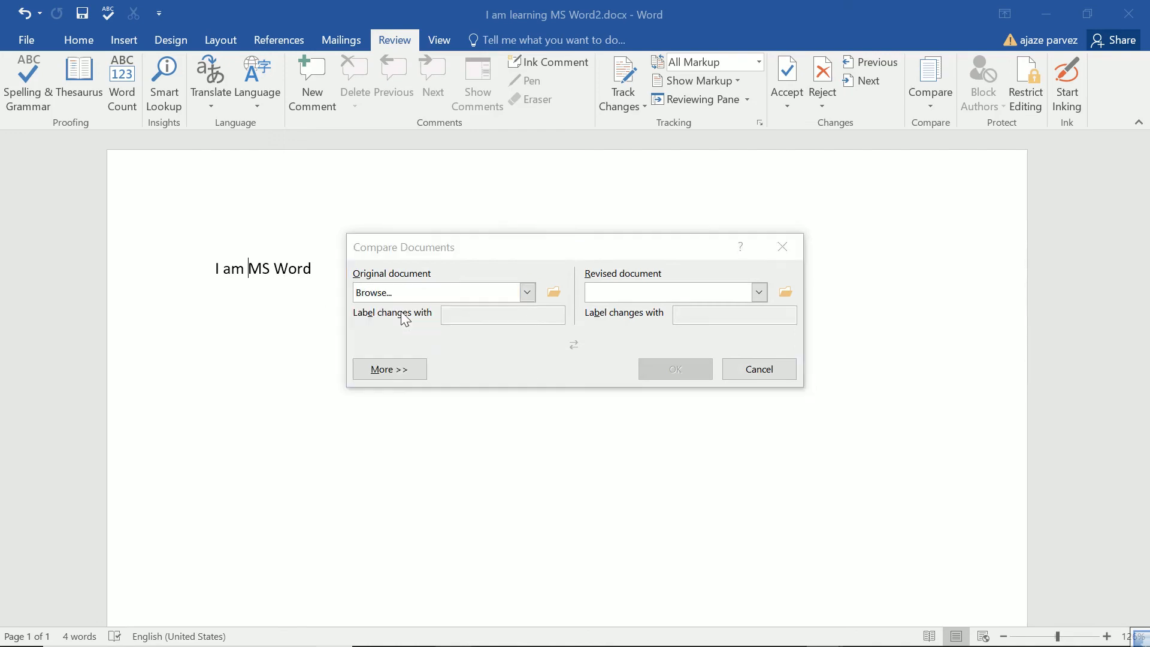
left_click(578, 365)
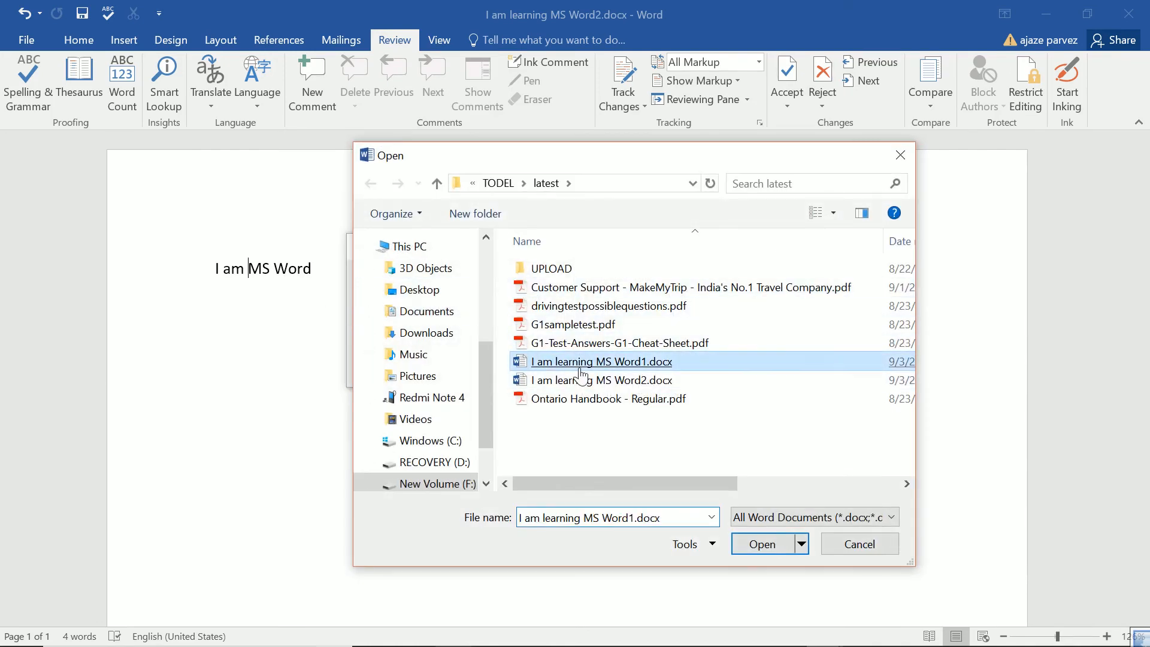
left_click(580, 367)
left_click(759, 292)
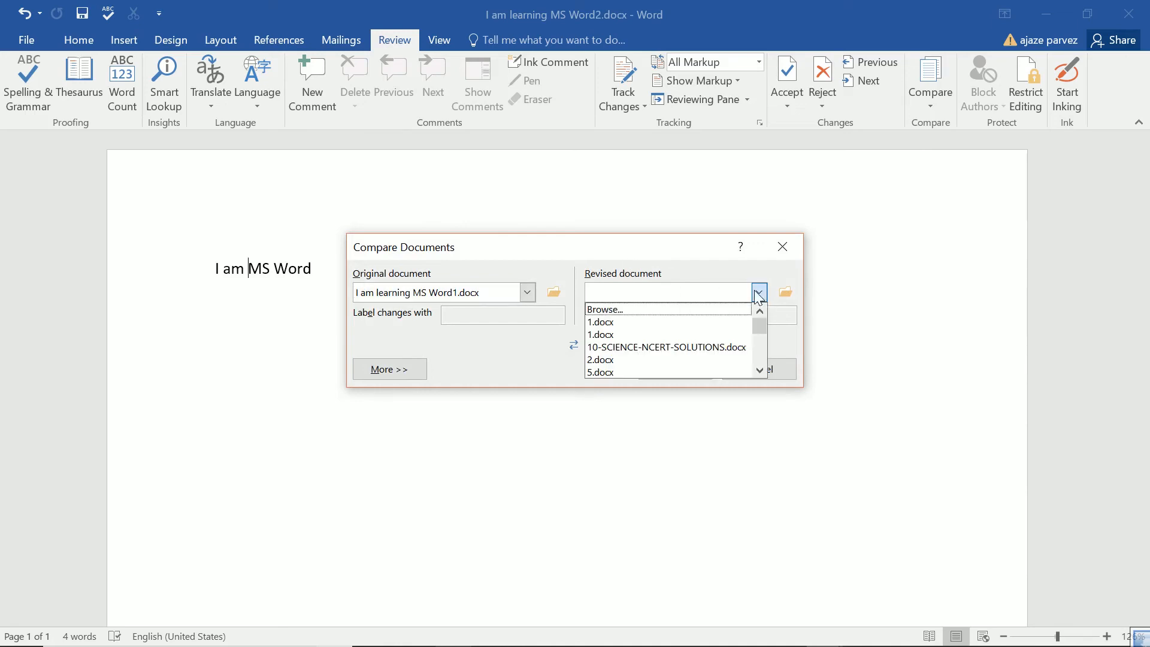
left_click(685, 305)
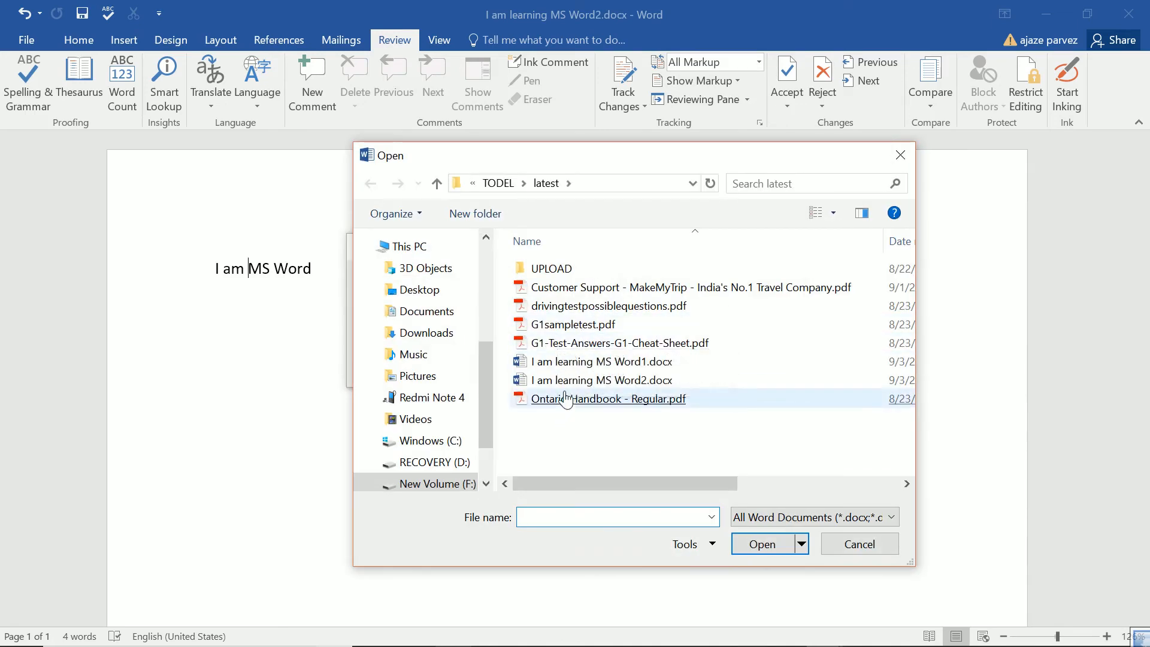
left_click(563, 379)
left_click(562, 380)
left_click(683, 369)
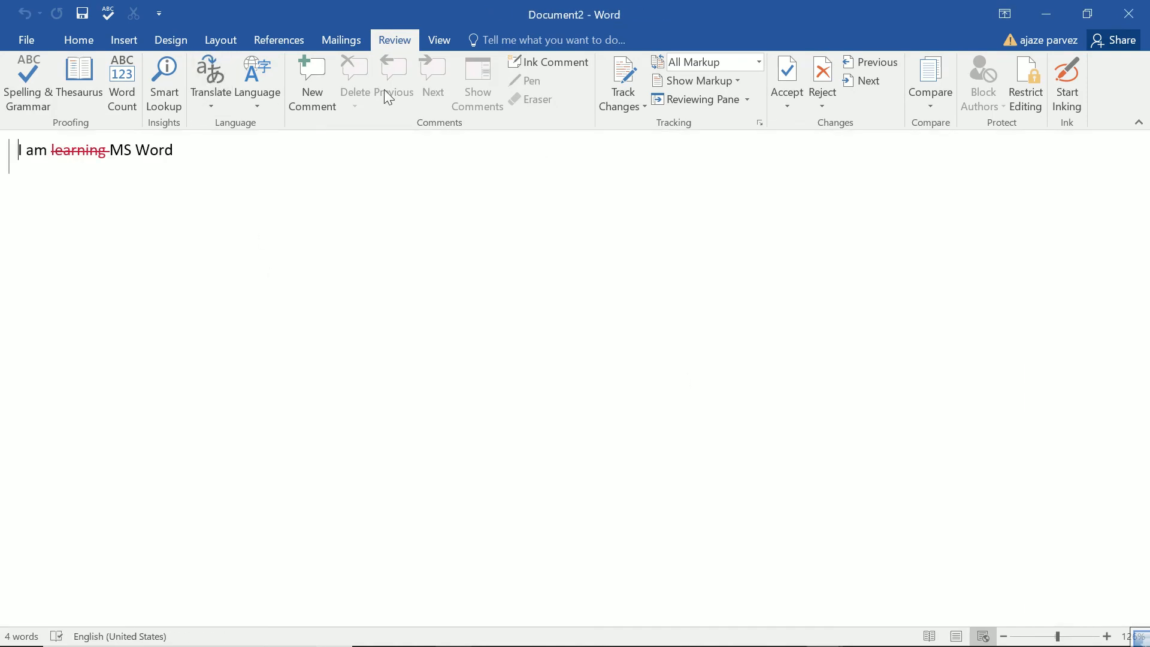
Step: Restore down the comparison window and check its markup against previews of the two source documents
double_click(534, 18)
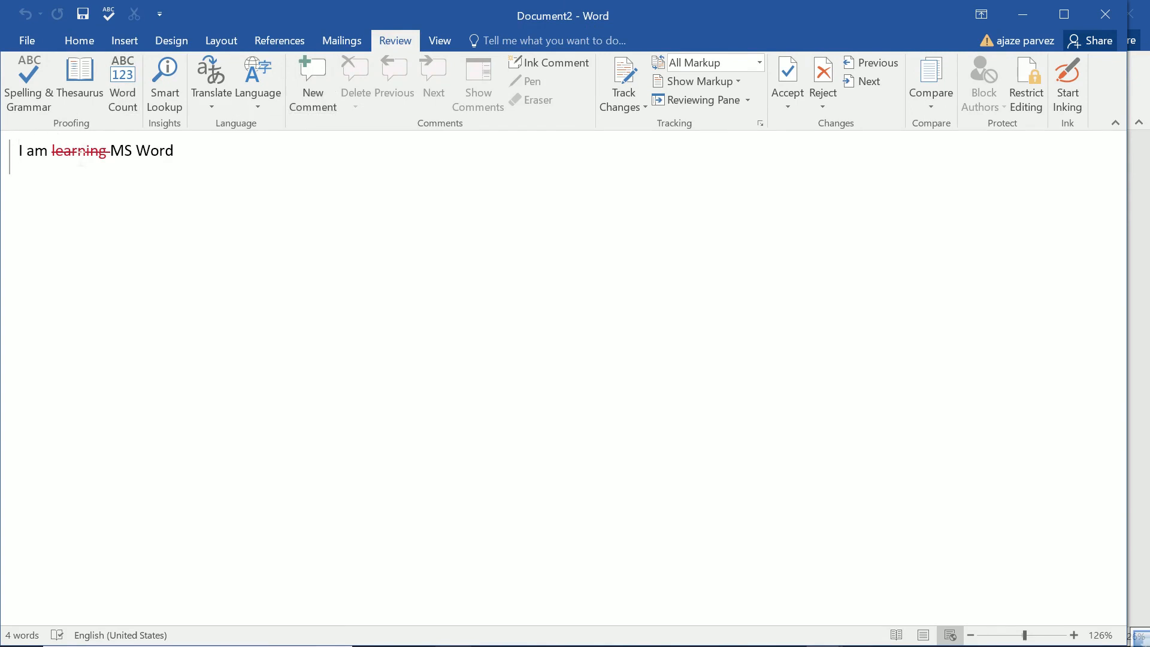
mouse_move(81, 153)
mouse_move(649, 637)
mouse_move(816, 623)
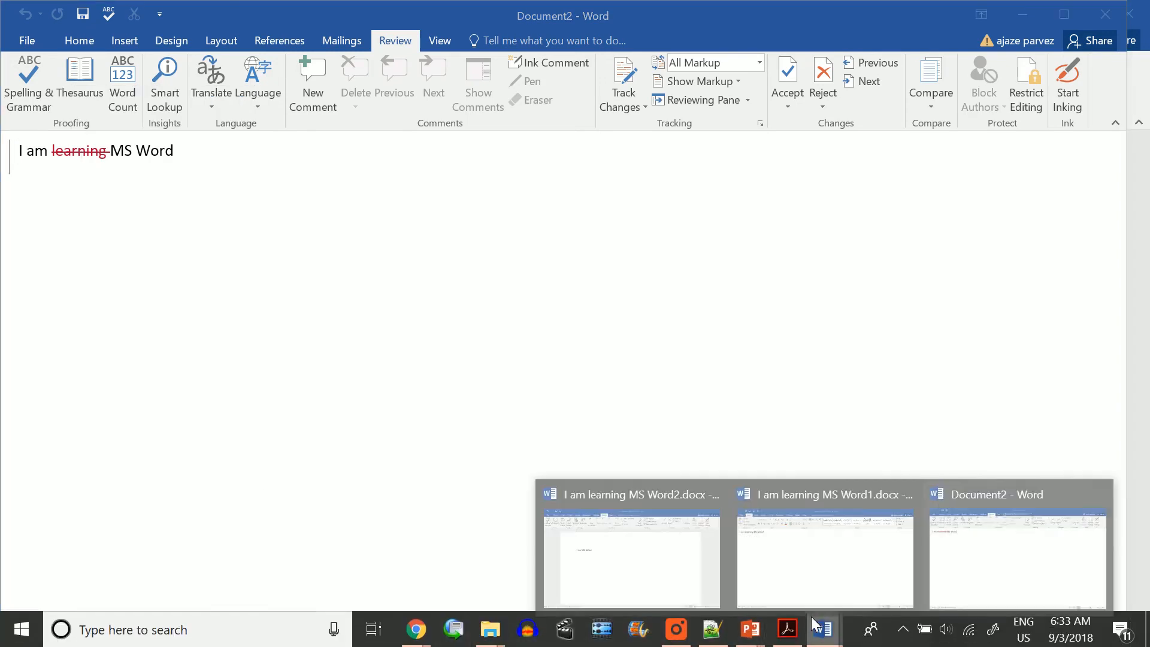
mouse_move(642, 577)
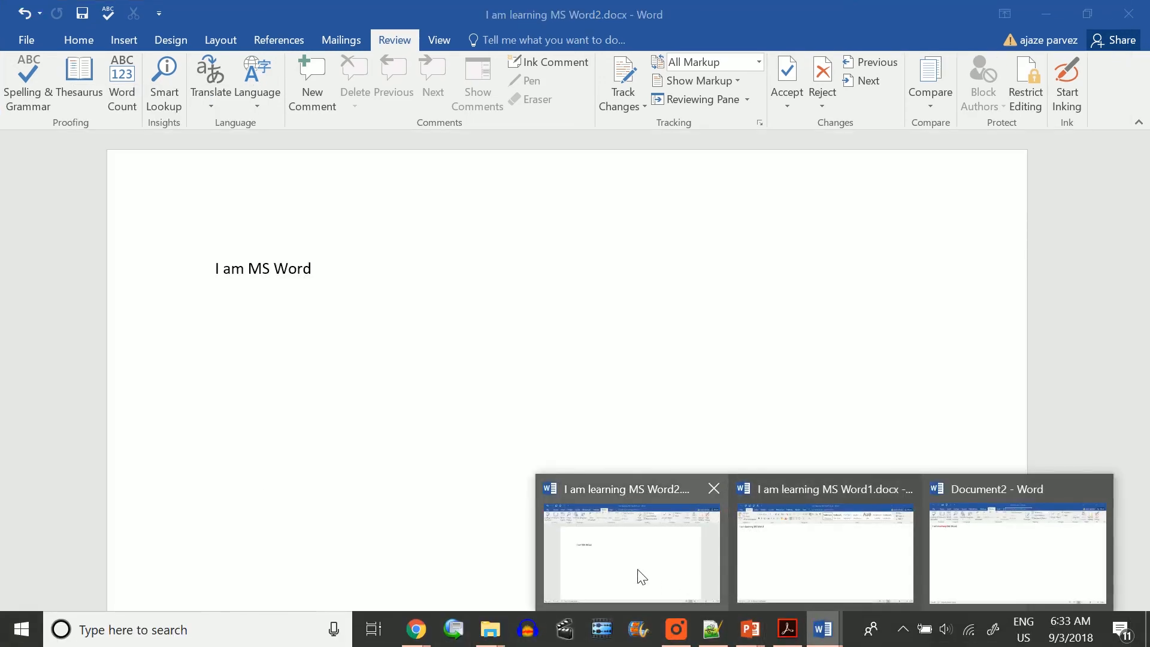
mouse_move(772, 571)
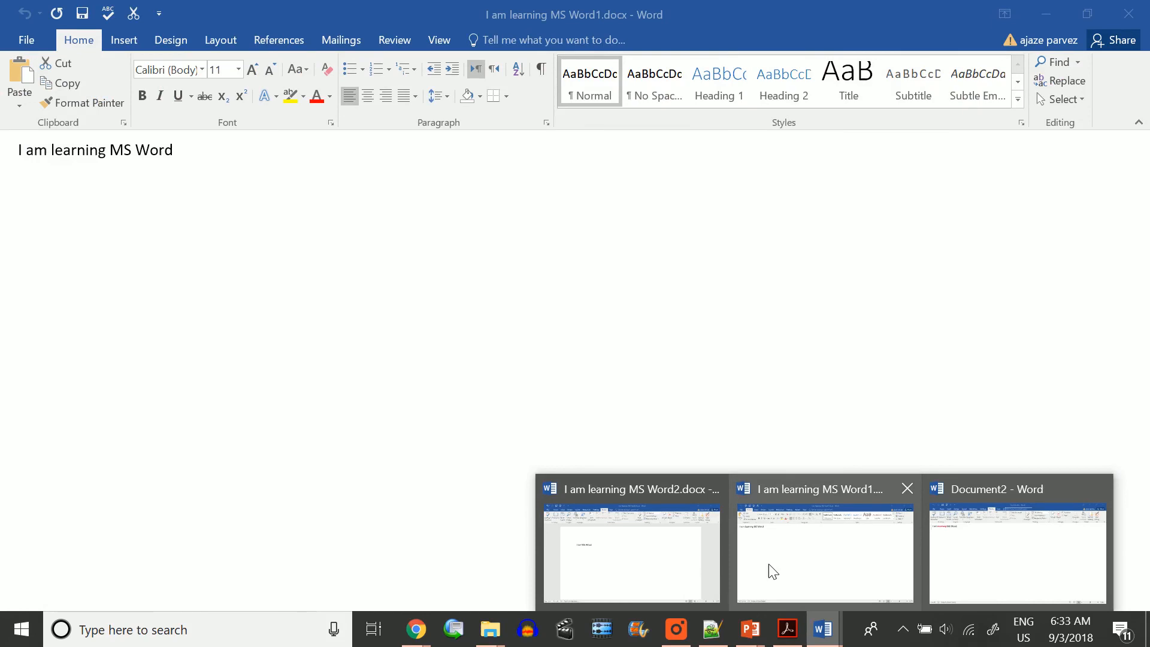
mouse_move(590, 564)
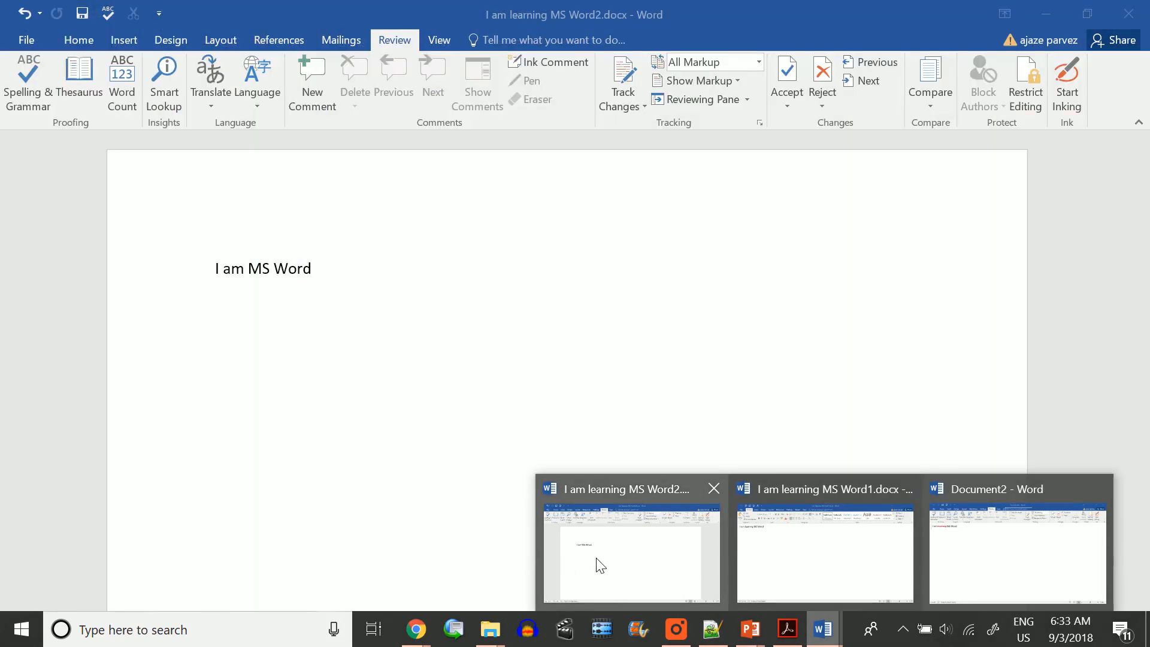
mouse_move(790, 552)
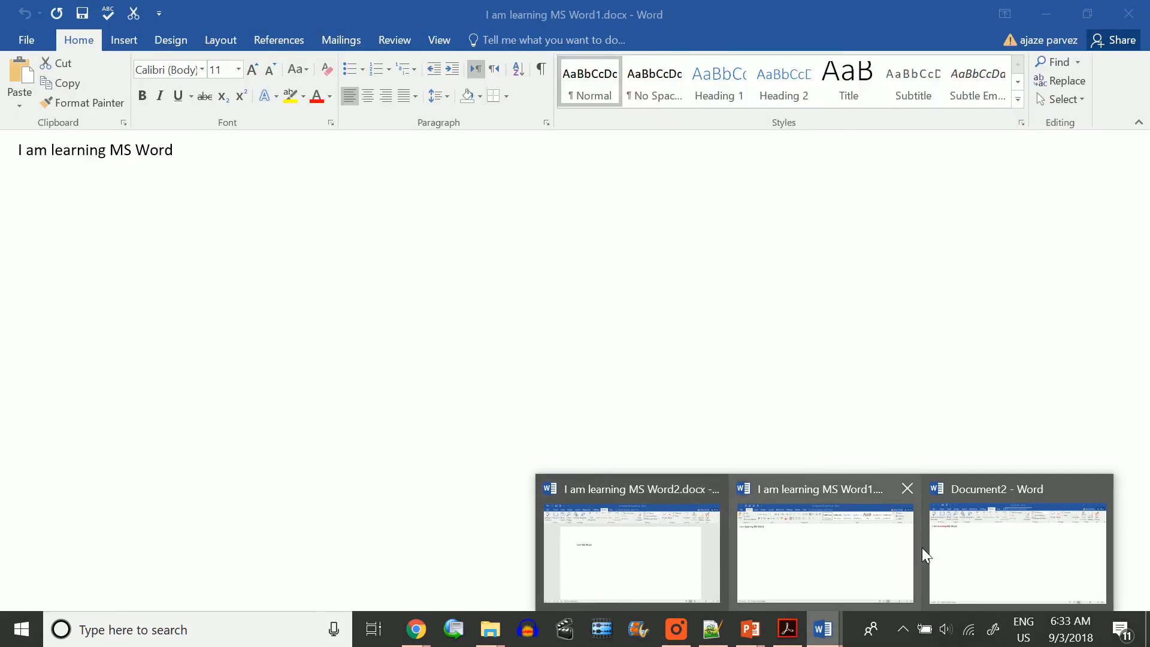
left_click(1000, 558)
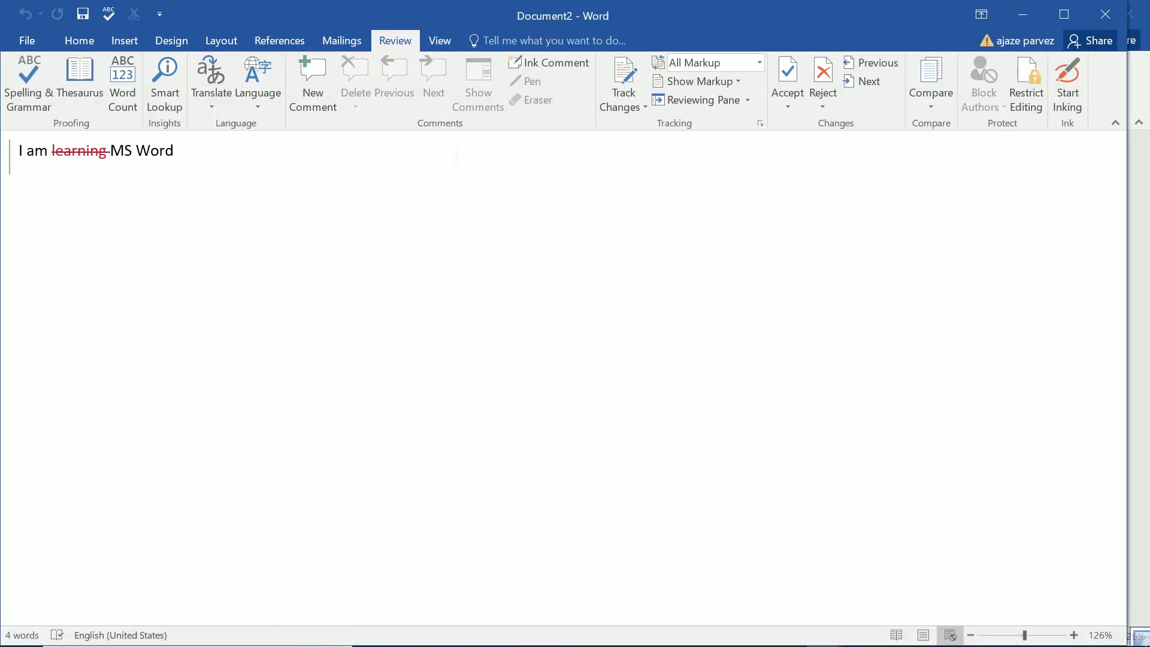
Step: Combine "I am learning MS Word1.docx" as the original document with "I am learning MS Word2.docx" as the revised document
left_click(928, 106)
left_click(943, 182)
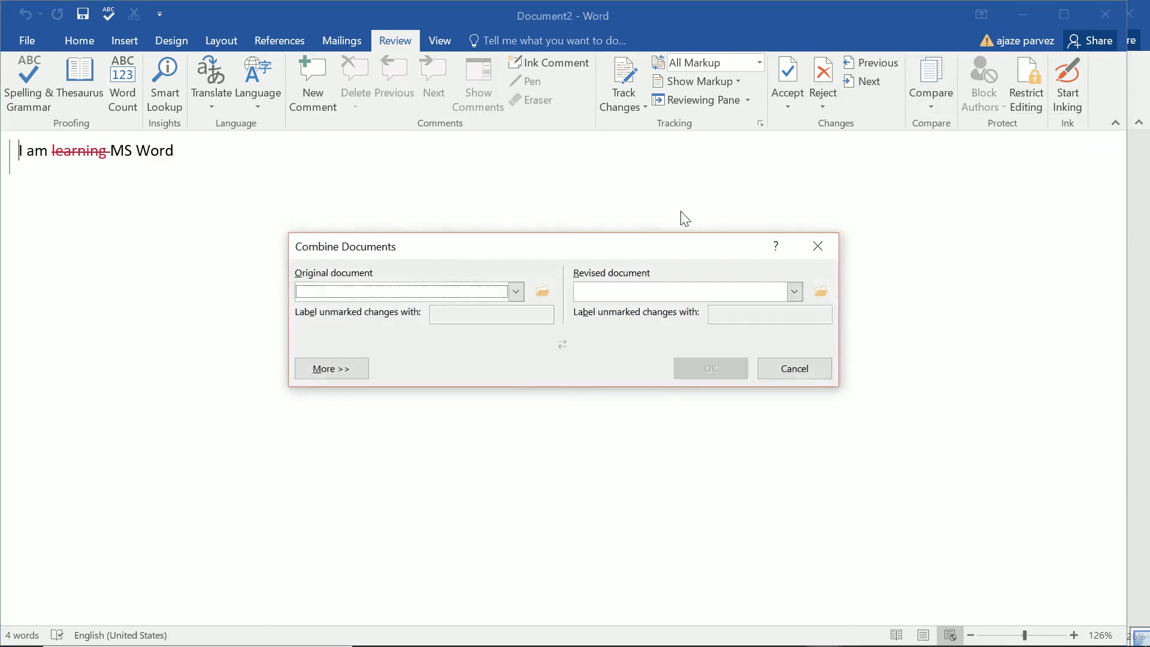
left_click(515, 292)
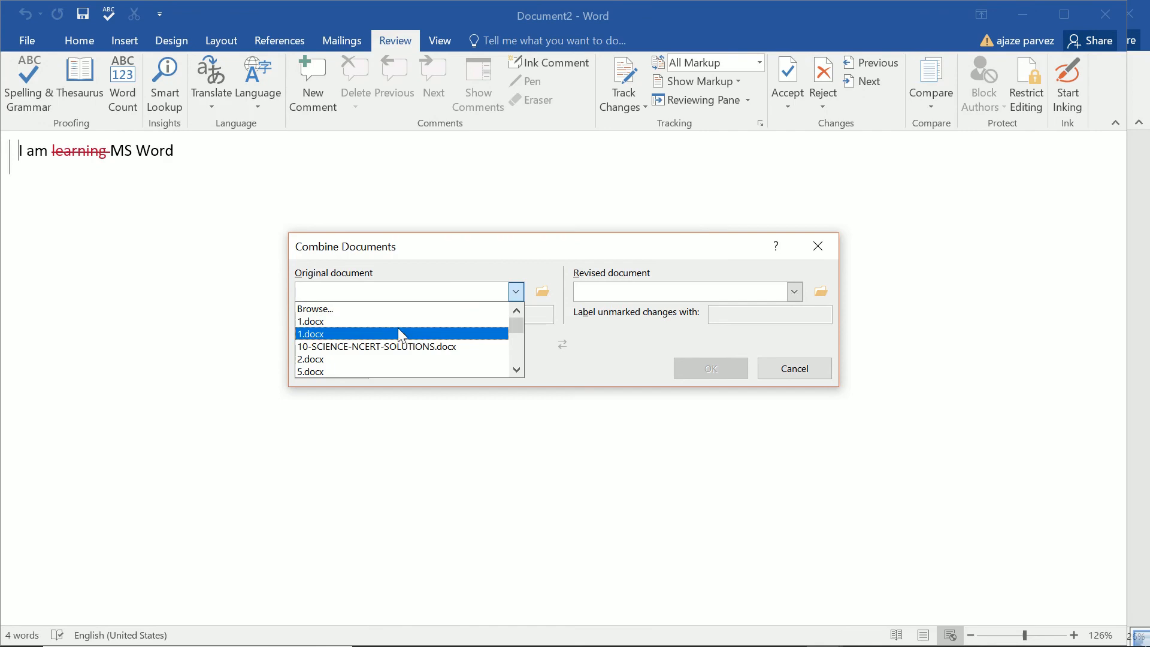
left_click(401, 309)
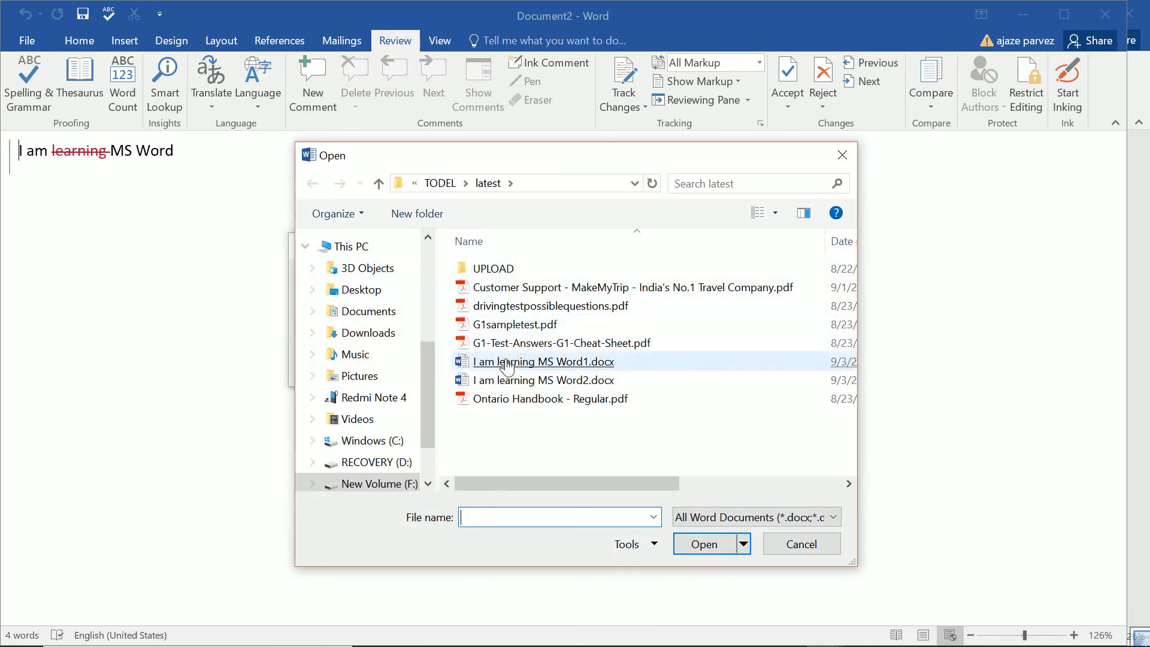
double_click(508, 363)
left_click(794, 291)
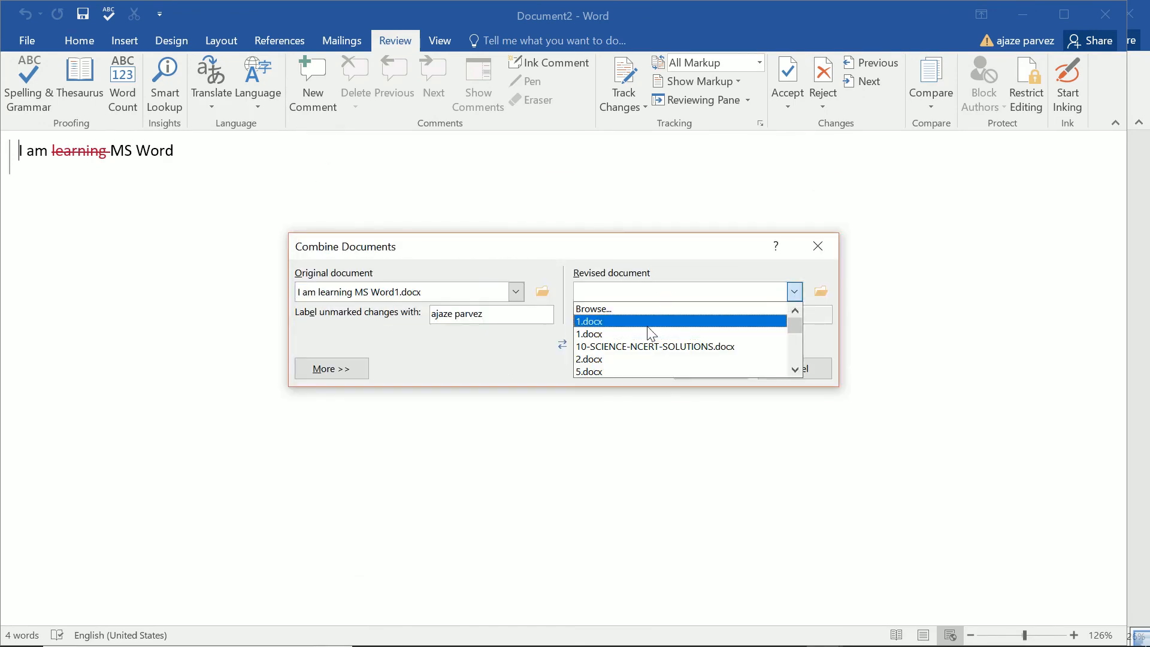
left_click(648, 310)
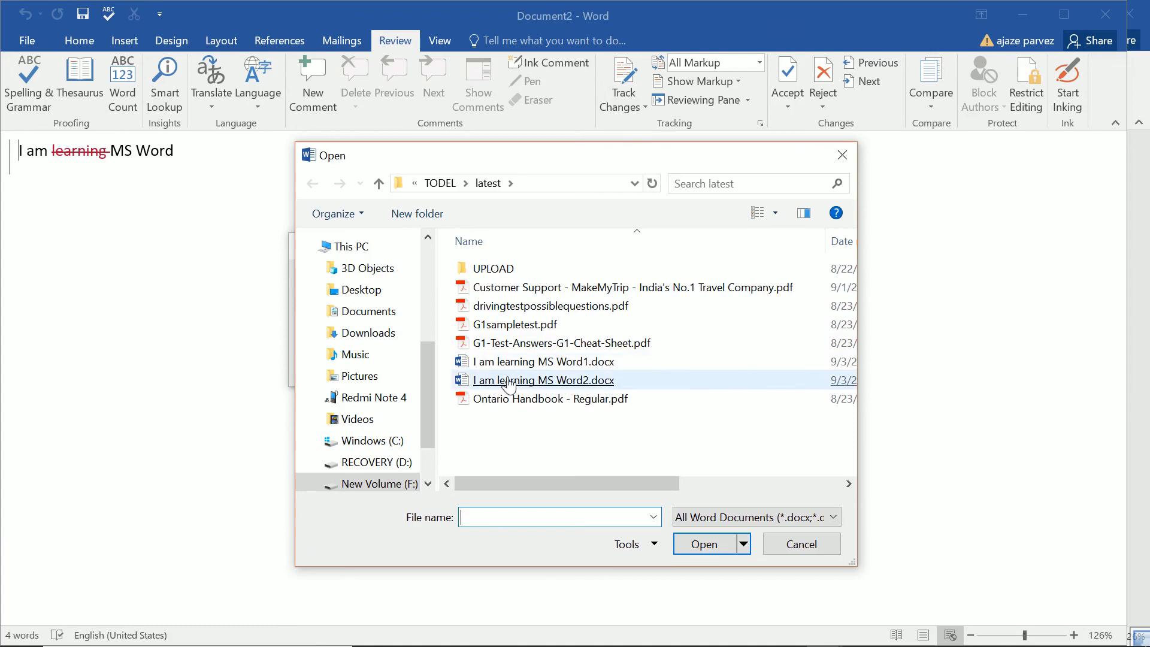
double_click(505, 379)
left_click(707, 373)
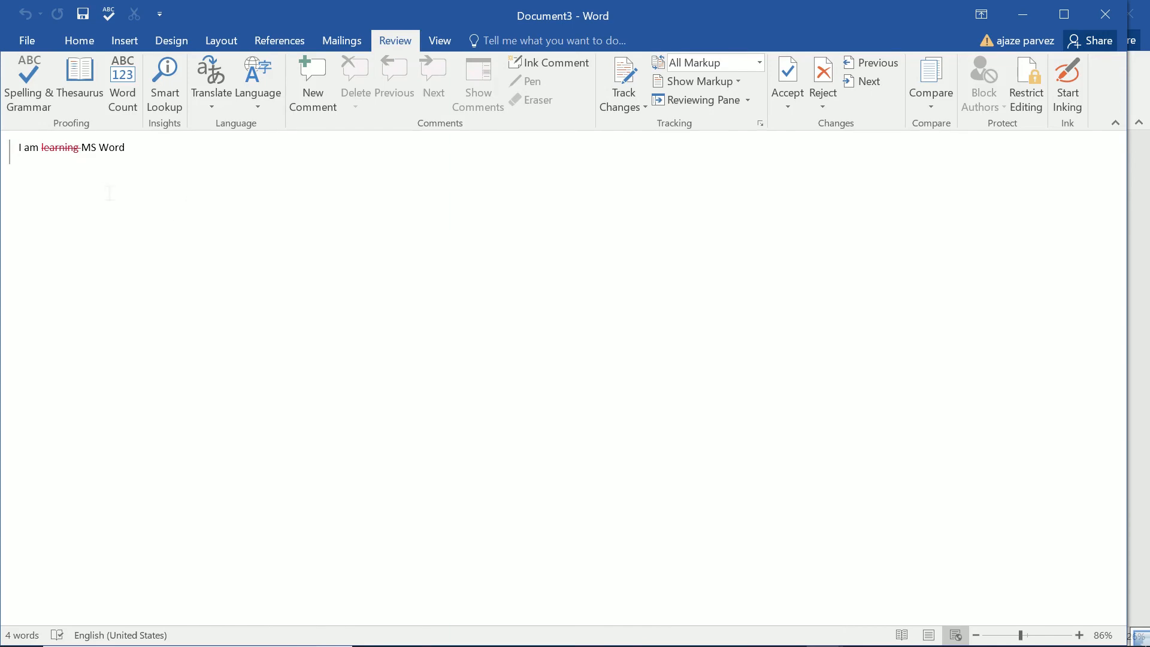
Step: Accept the tracked deletion of "learning" in the combined document and try to reject a further change
scroll(109, 193, "up", 3)
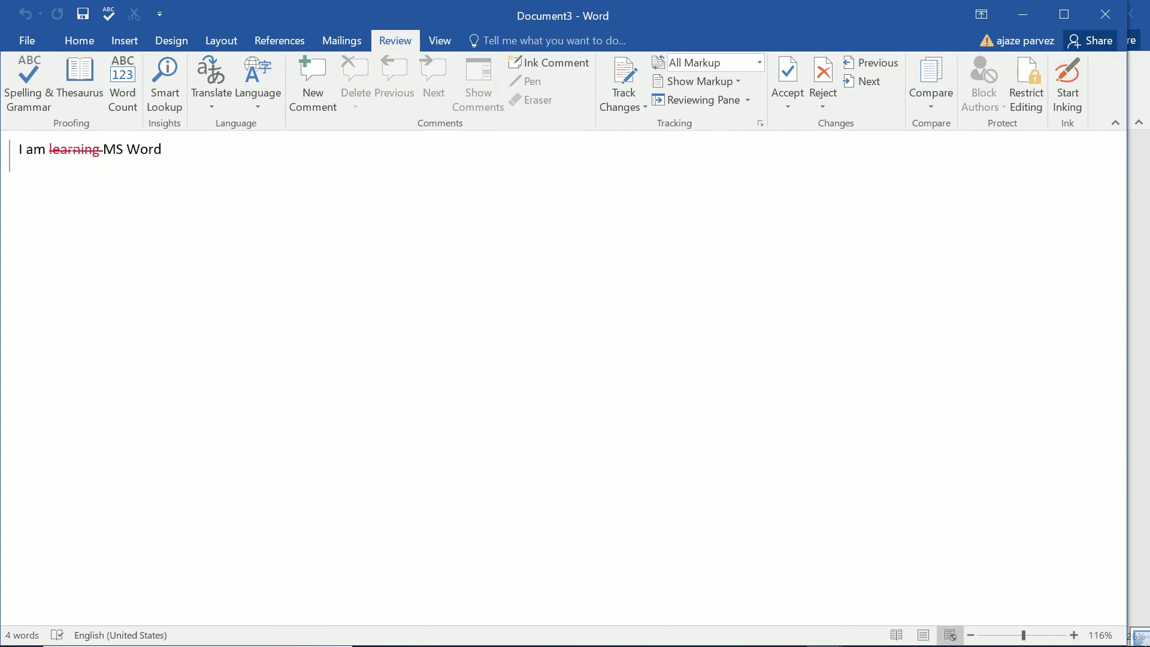
left_click(787, 72)
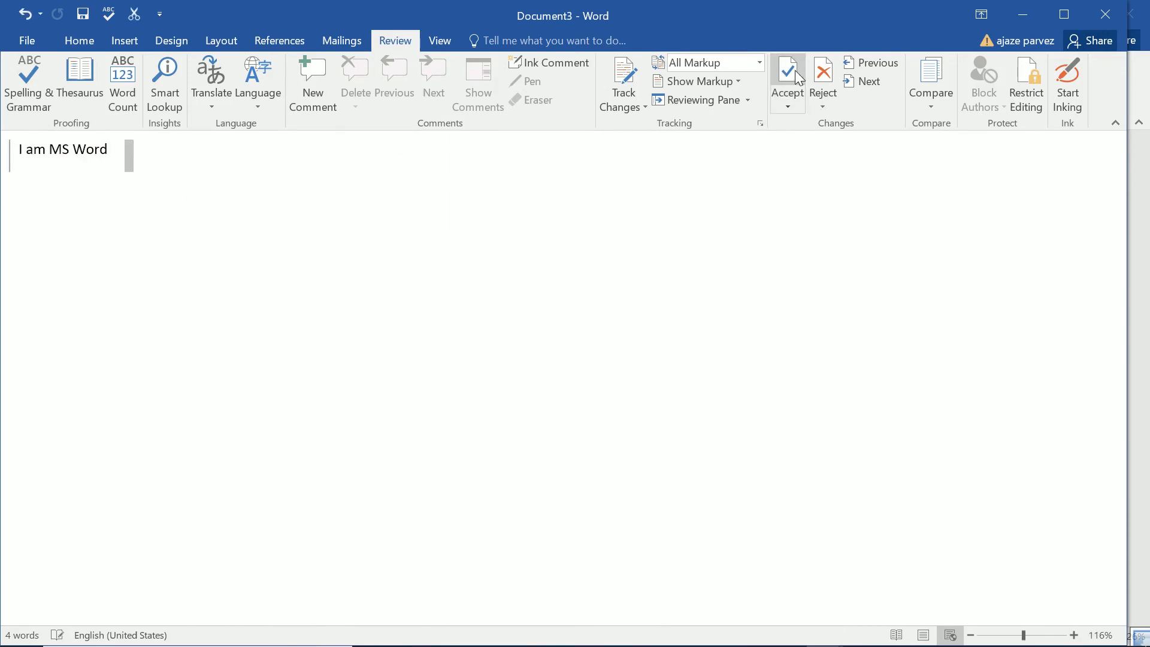
left_click(824, 84)
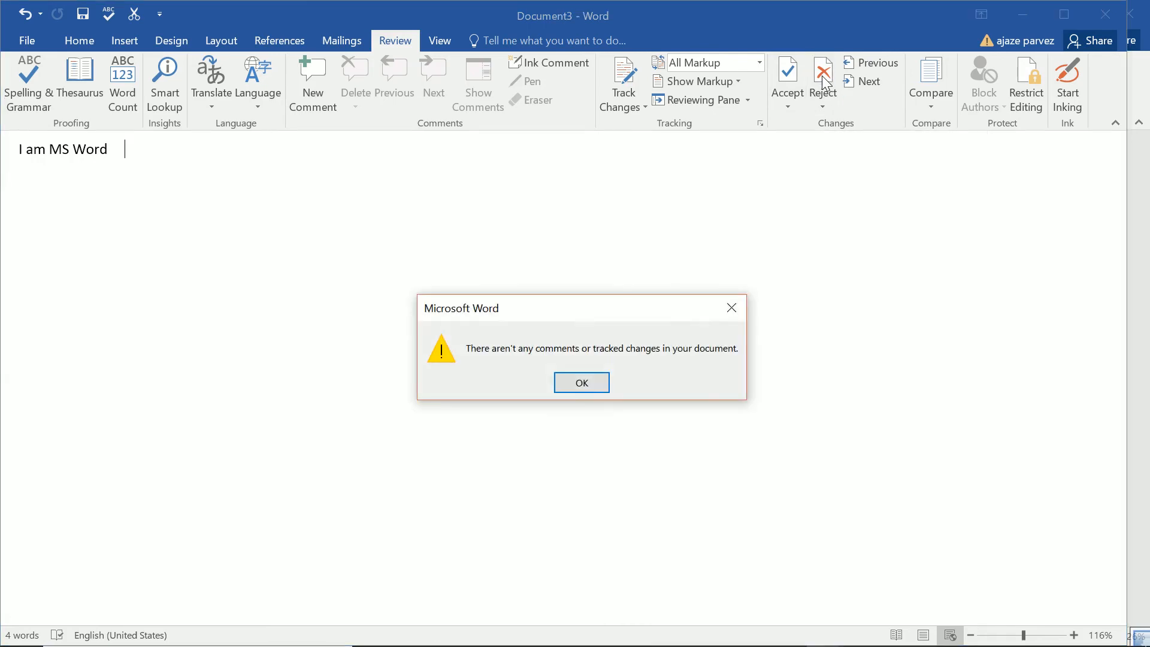
left_click(595, 391)
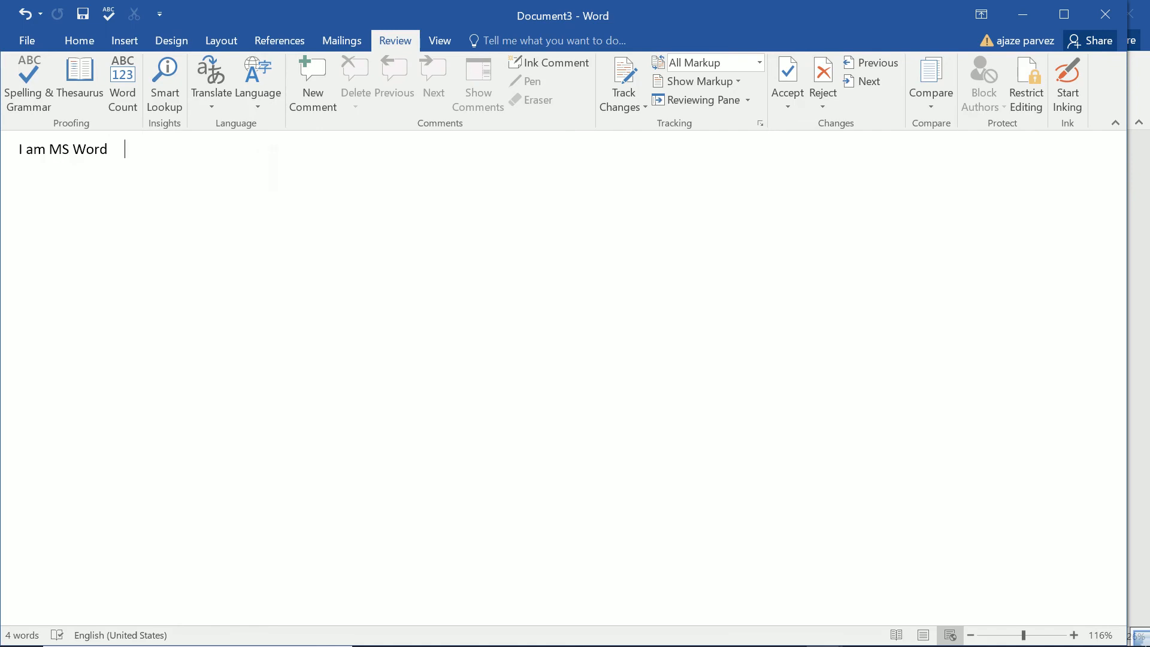
Step: Look at the options for restricting formatting and editing without applying any
left_click(1035, 92)
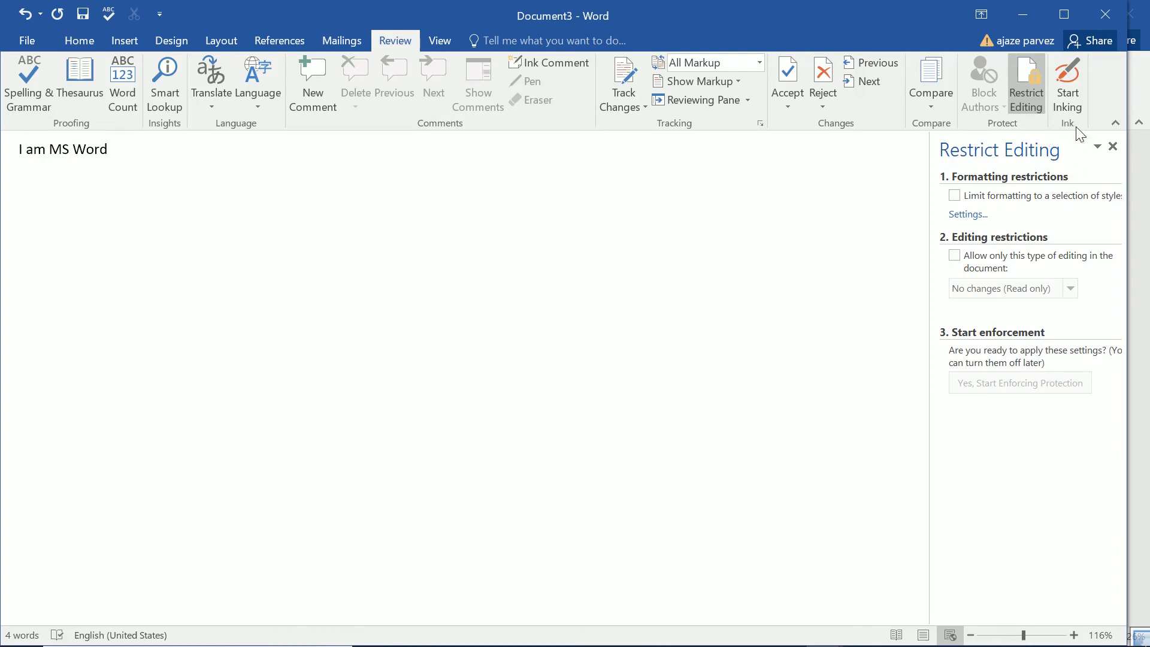
left_click(1112, 147)
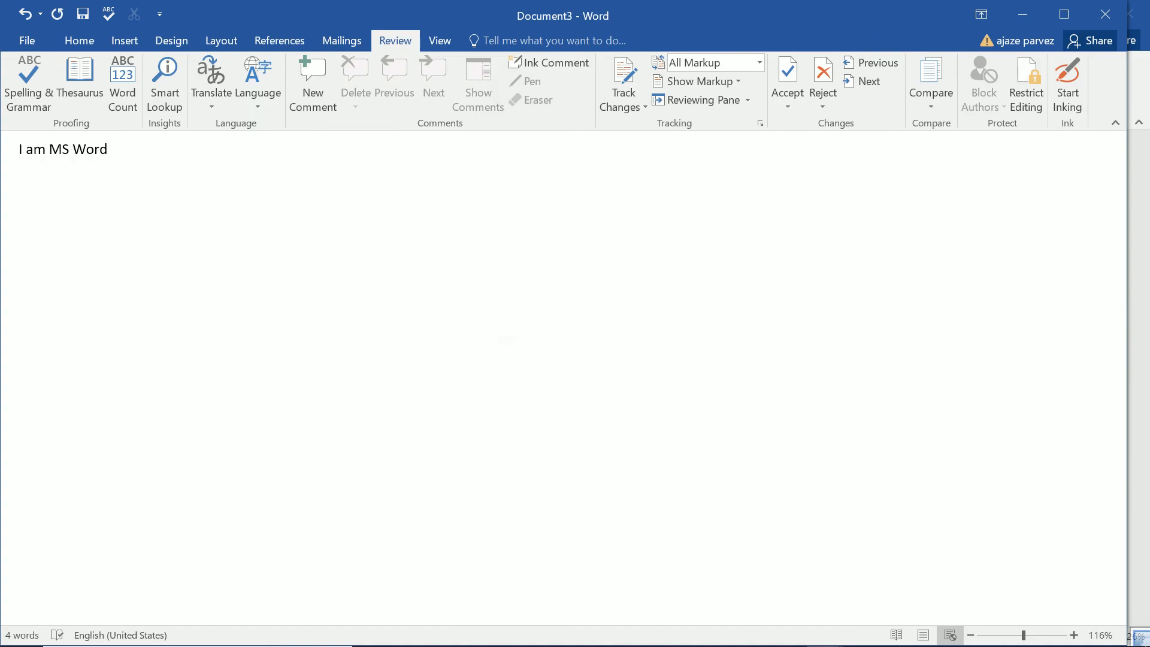
Step: Maximize the document window, start inking, and circle and underline the sentence "I am MS Word" with the thick black pen
double_click(634, 5)
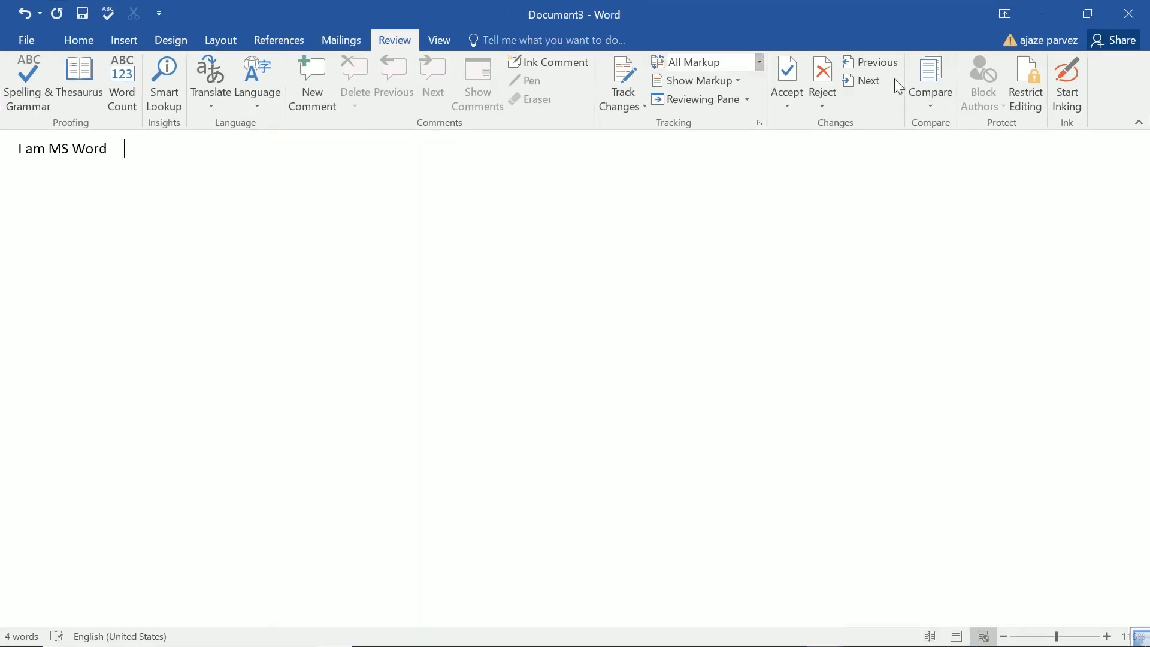
left_click(1065, 81)
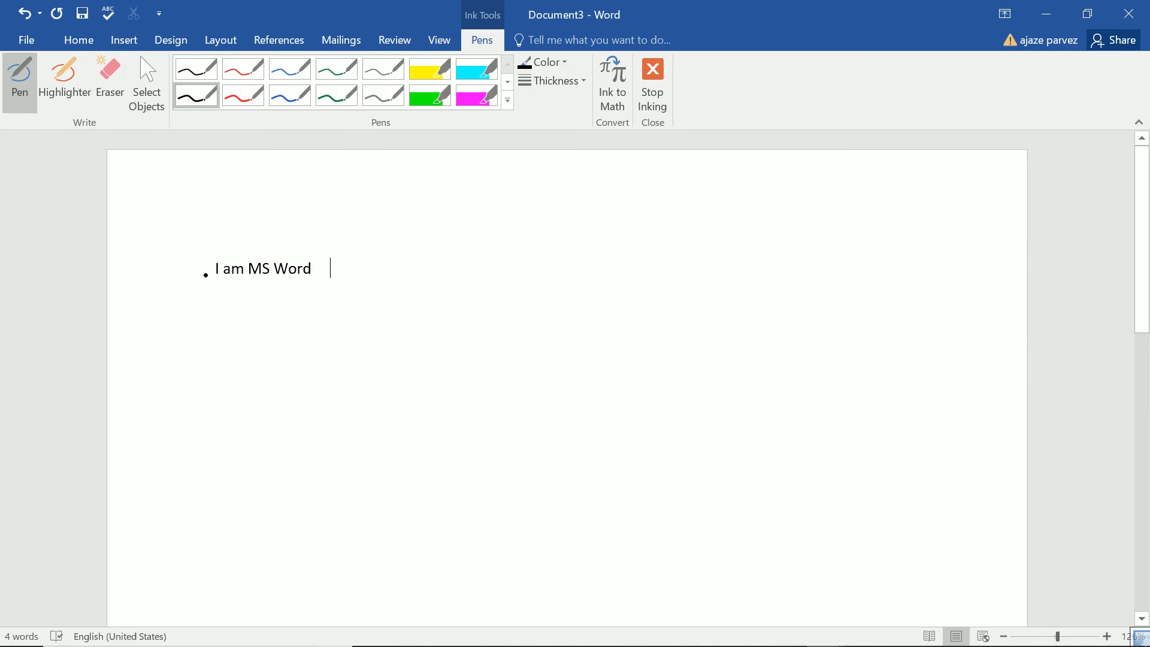
left_click_drag(167, 284, 334, 271)
mouse_move(292, 239)
left_mouse_down()
mouse_move(326, 285)
mouse_move(232, 245)
left_mouse_up()
Step: Draw green highlighter strokes over "MS Word", below the sentence and in the blank area beside it
left_click(429, 96)
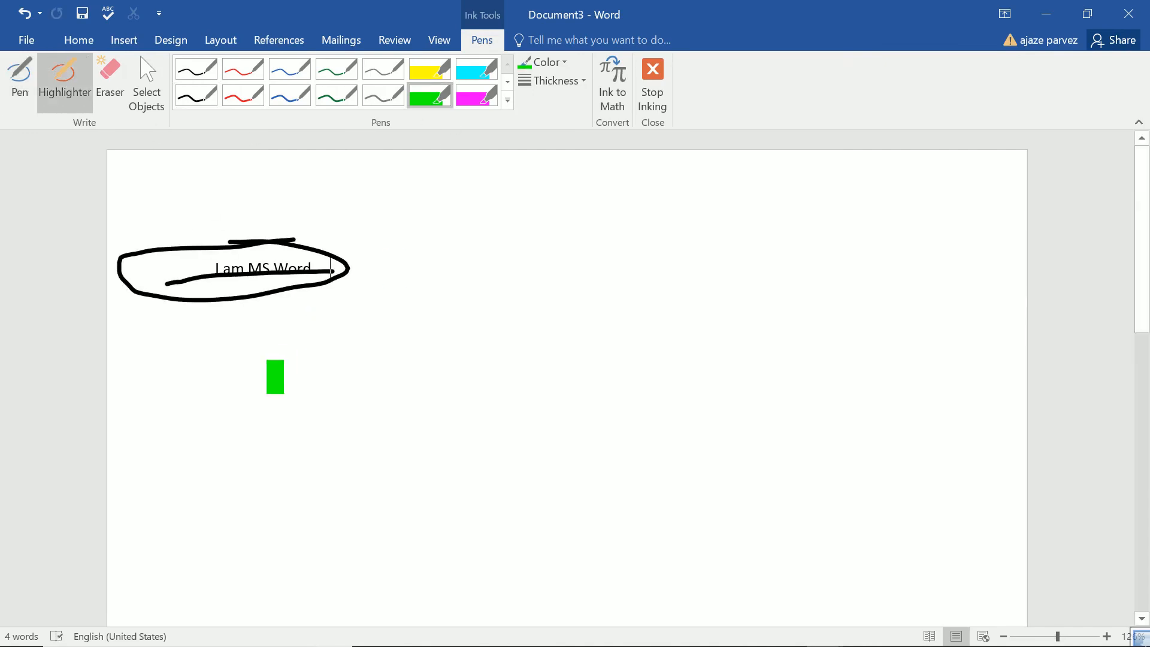
left_click_drag(267, 356, 396, 370)
left_click_drag(298, 294, 409, 291)
left_click_drag(269, 267, 325, 266)
mouse_move(628, 243)
left_mouse_down()
mouse_move(563, 287)
mouse_move(607, 405)
mouse_move(616, 386)
left_mouse_up()
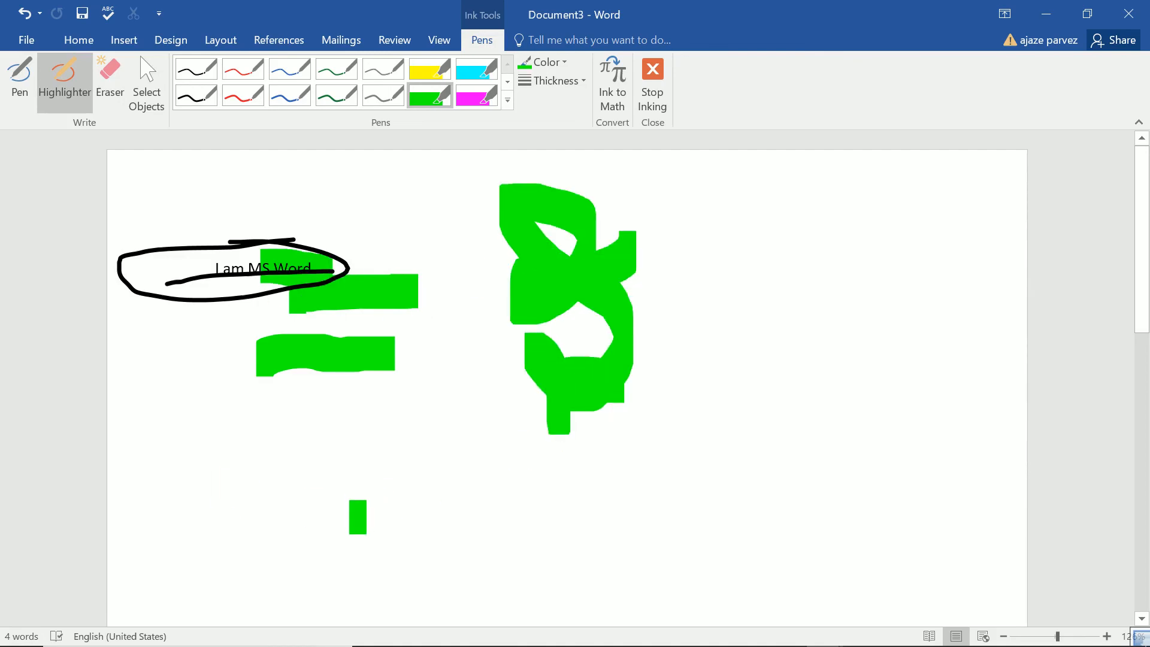
Step: Erase the green strokes outside the circled sentence and highlight the start of the sentence in green
left_click(150, 81)
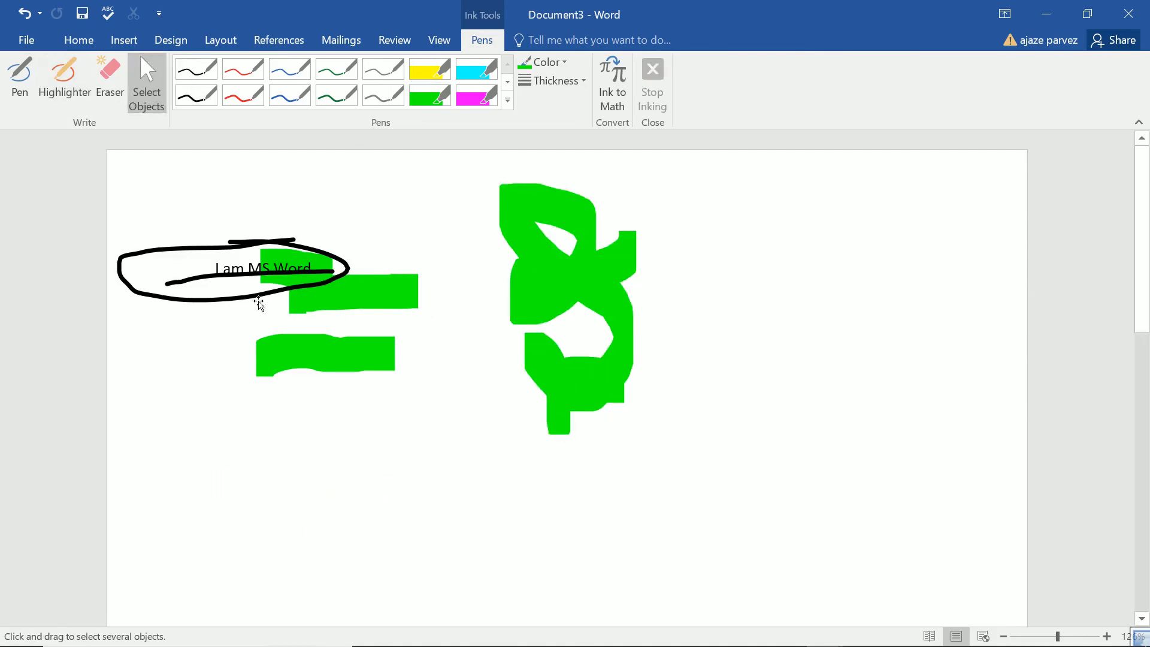
left_click(304, 362)
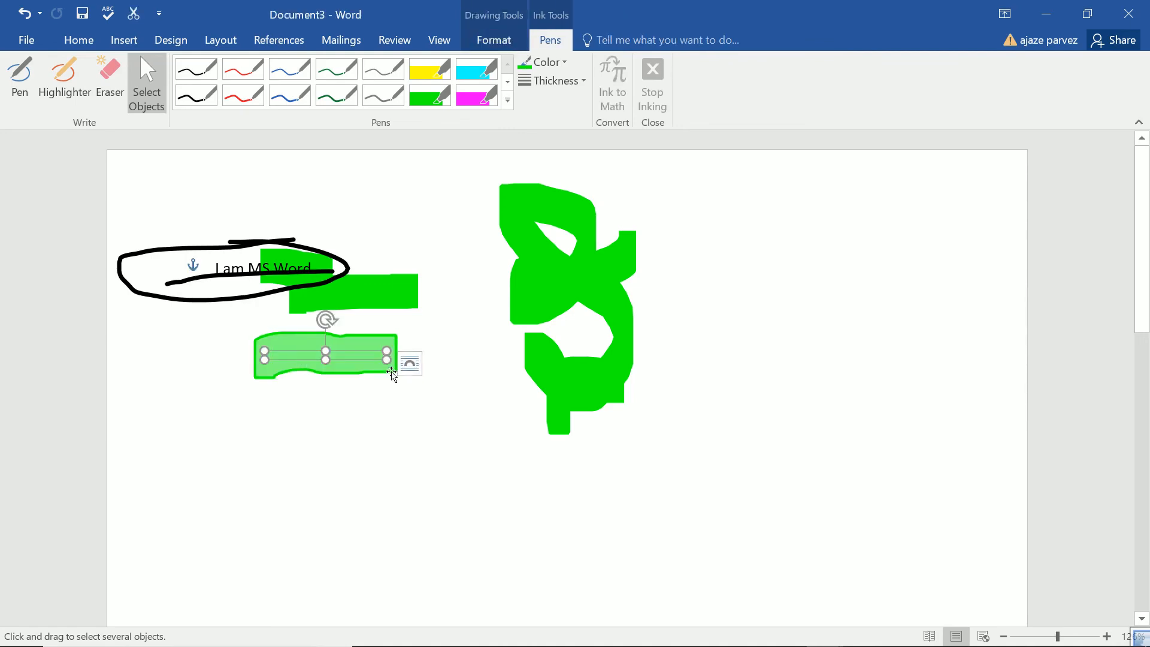
left_click(110, 77)
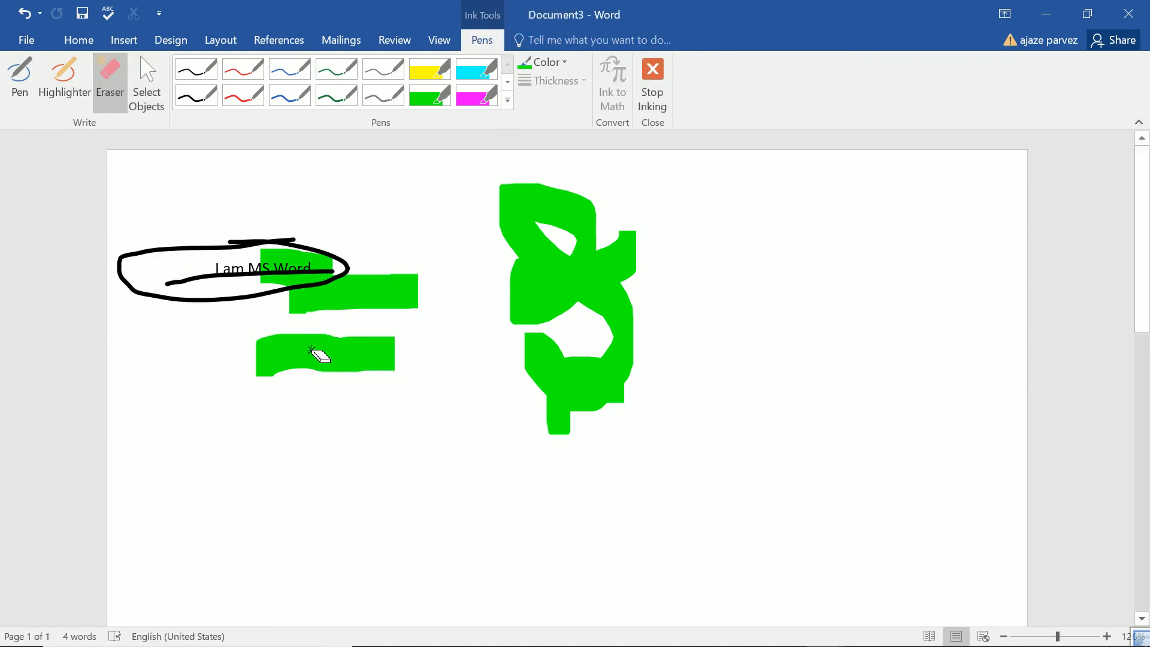
mouse_move(399, 317)
left_mouse_down()
mouse_move(441, 277)
mouse_move(544, 277)
left_mouse_up()
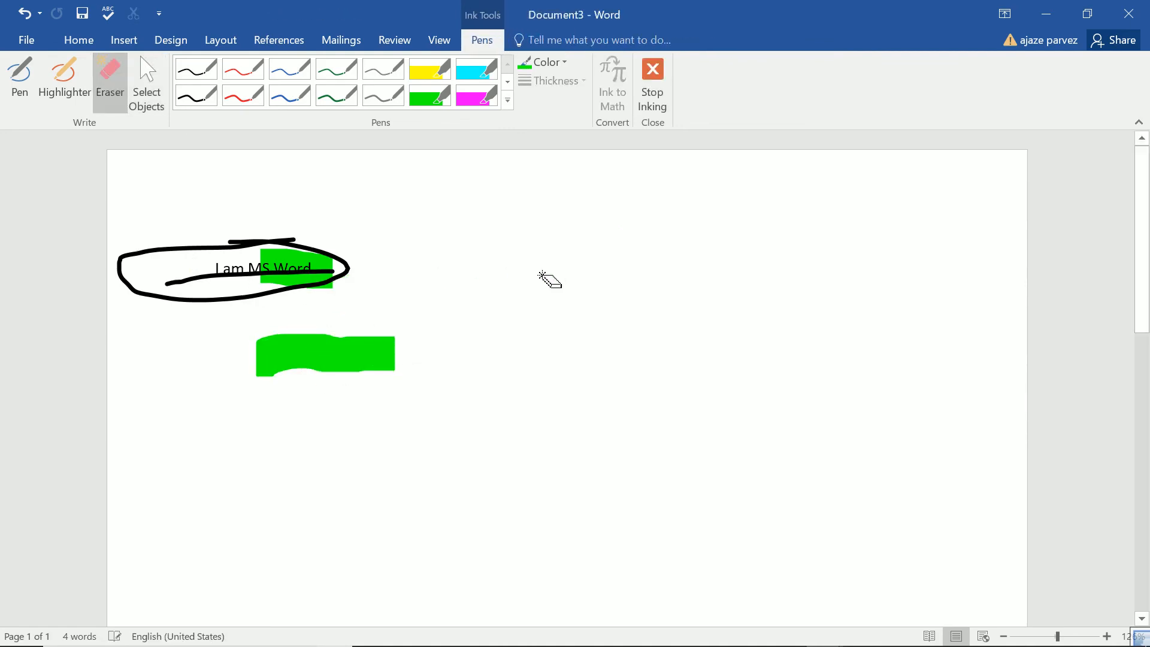
left_click(387, 357)
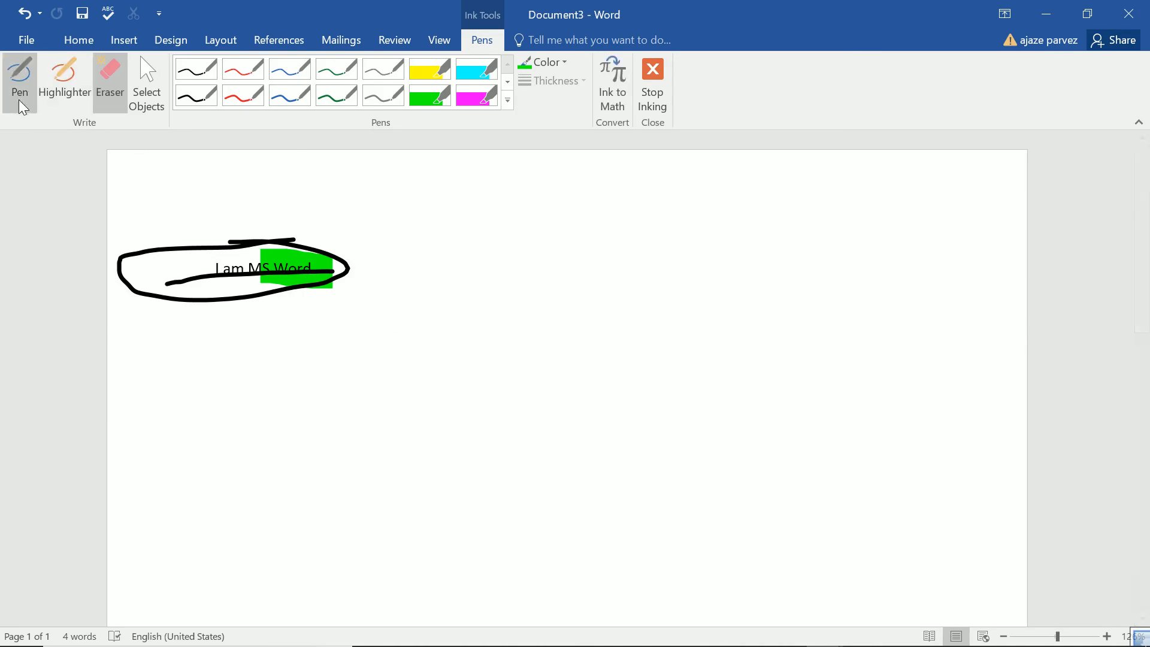
left_click(62, 95)
mouse_move(200, 296)
left_mouse_down()
mouse_move(192, 278)
mouse_move(216, 279)
left_mouse_up()
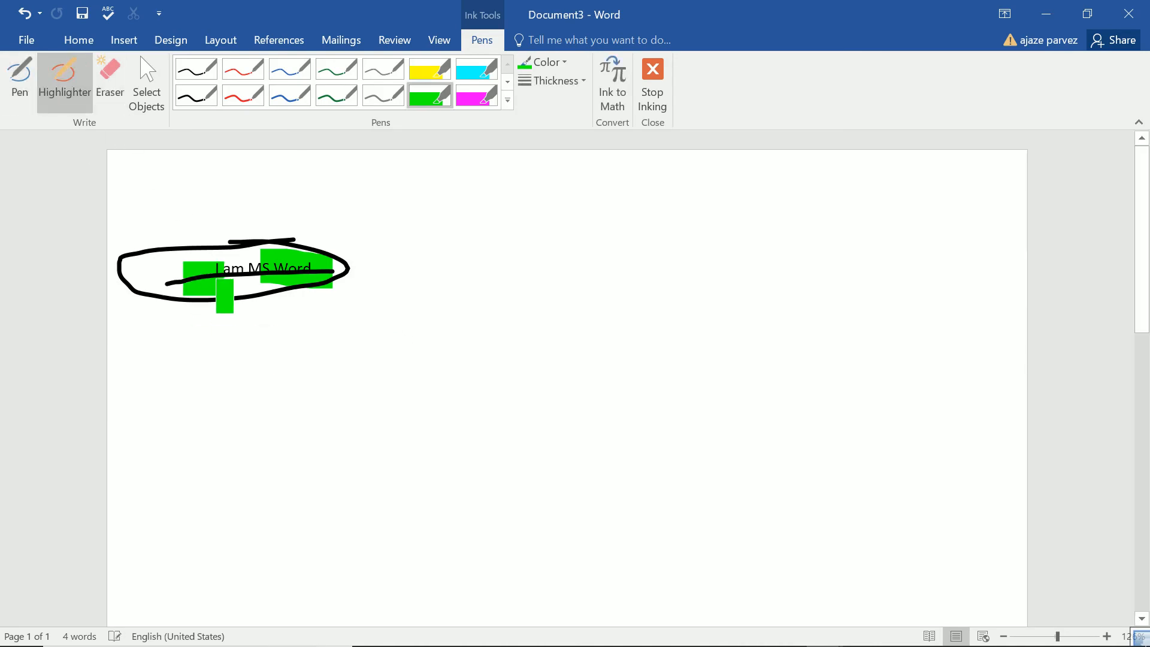
Step: Handwrite the sum 23 + 4 = 27 in large black pen strokes in the blank middle of the page
left_click(18, 92)
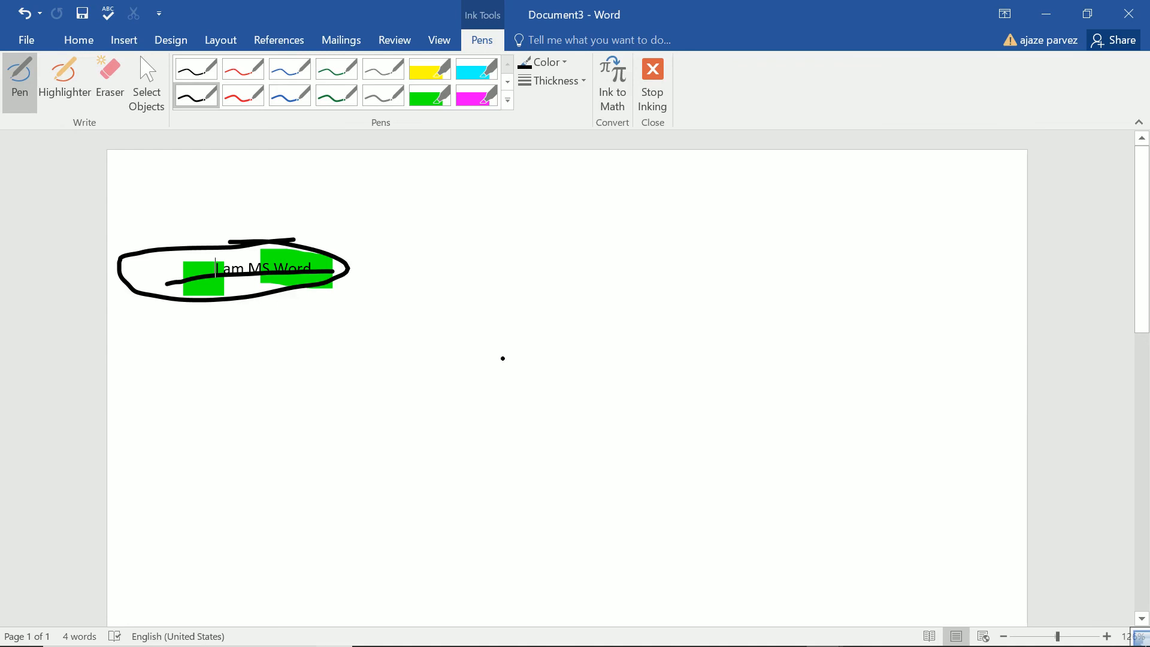
mouse_move(469, 333)
left_mouse_down()
mouse_move(457, 405)
mouse_move(530, 442)
left_mouse_up()
left_click_drag(535, 325, 540, 403)
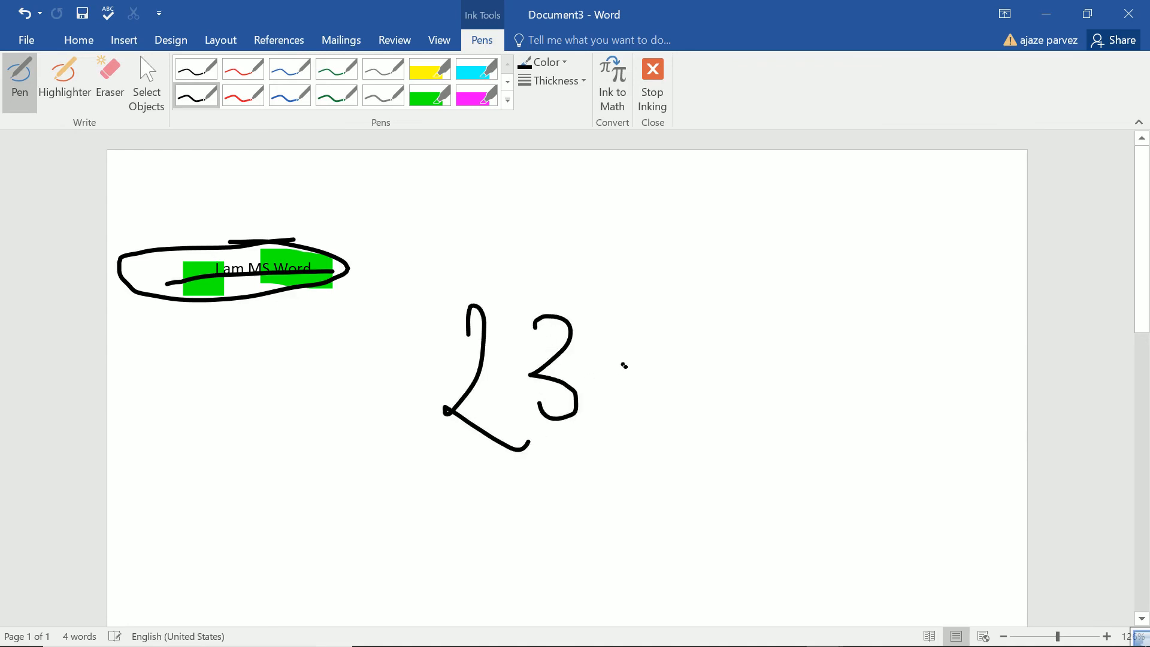
left_click_drag(624, 363, 686, 353)
left_click_drag(641, 346, 664, 376)
mouse_move(693, 338)
left_mouse_down()
mouse_move(724, 341)
mouse_move(664, 323)
left_mouse_up()
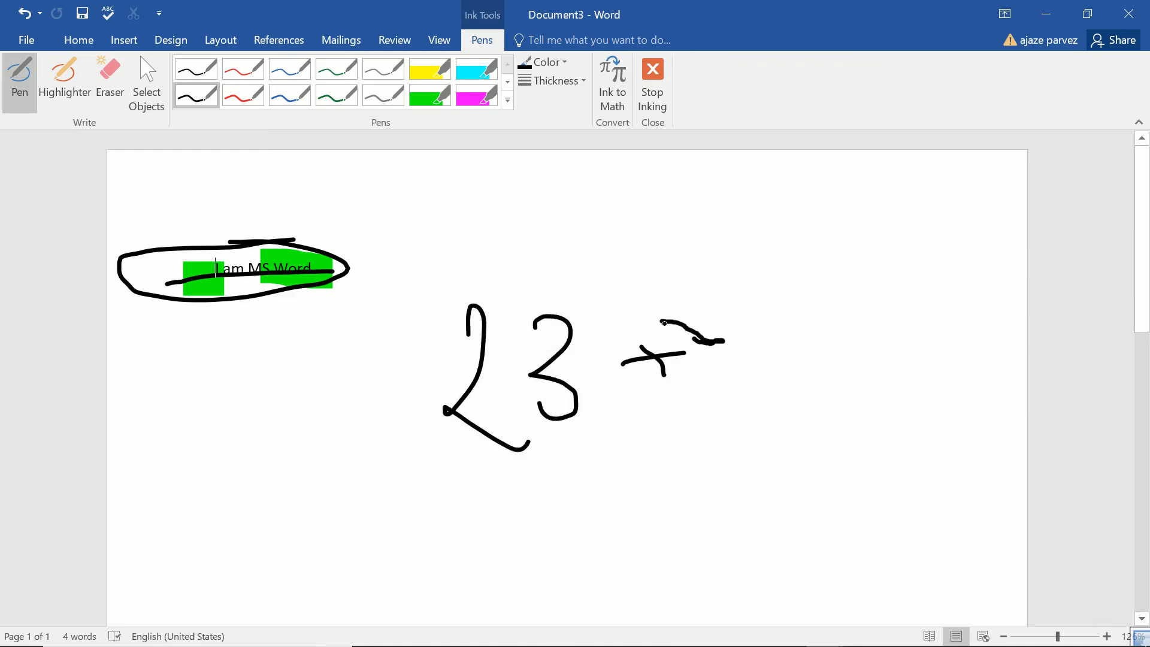
left_click_drag(705, 278, 738, 444)
mouse_move(610, 493)
left_mouse_down()
mouse_move(601, 506)
mouse_move(623, 513)
mouse_move(625, 496)
left_mouse_up()
mouse_move(732, 476)
left_mouse_down()
mouse_move(725, 554)
mouse_move(796, 542)
left_mouse_up()
mouse_move(794, 458)
left_mouse_down()
mouse_move(804, 452)
mouse_move(872, 505)
mouse_move(882, 454)
left_mouse_up()
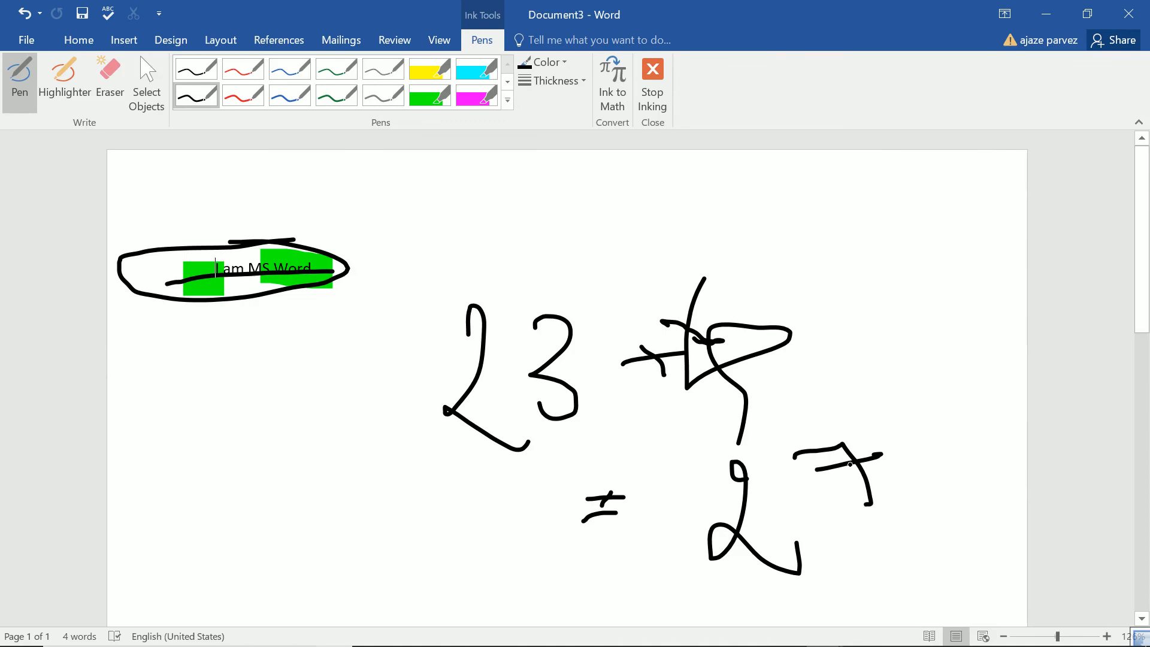
Step: Handwrite a smaller 23 + 4 = 27 below the circled sentence and underline it with a slanted stroke
left_click_drag(935, 144, 1092, 174)
mouse_move(126, 424)
left_mouse_down()
mouse_move(153, 446)
mouse_move(176, 440)
left_mouse_up()
mouse_move(210, 421)
left_mouse_down()
mouse_move(248, 401)
mouse_move(249, 419)
left_mouse_up()
mouse_move(259, 401)
left_mouse_down()
mouse_move(311, 391)
mouse_move(320, 426)
left_mouse_up()
left_click_drag(239, 478, 279, 462)
left_click_drag(251, 484, 354, 465)
mouse_move(370, 436)
left_mouse_down()
mouse_move(390, 464)
mouse_move(416, 444)
left_mouse_up()
left_click_drag(469, 461, 322, 532)
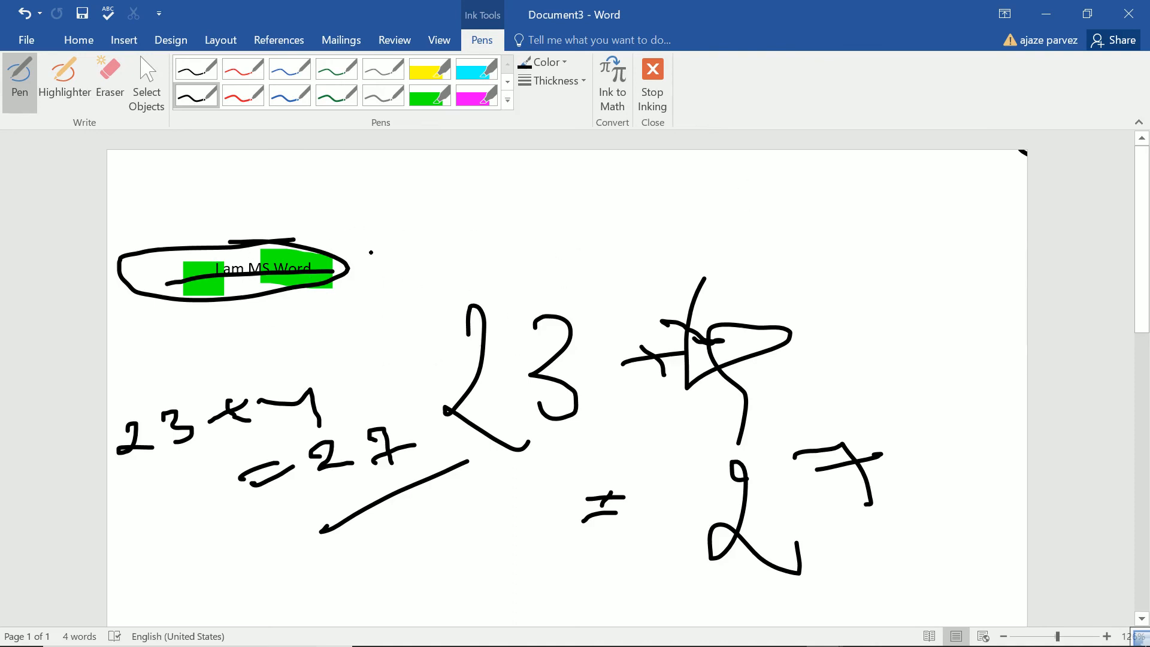
Step: Check the ink colors, draw two groups of short slanted black lines above the large sum, and stop inking
left_click(560, 63)
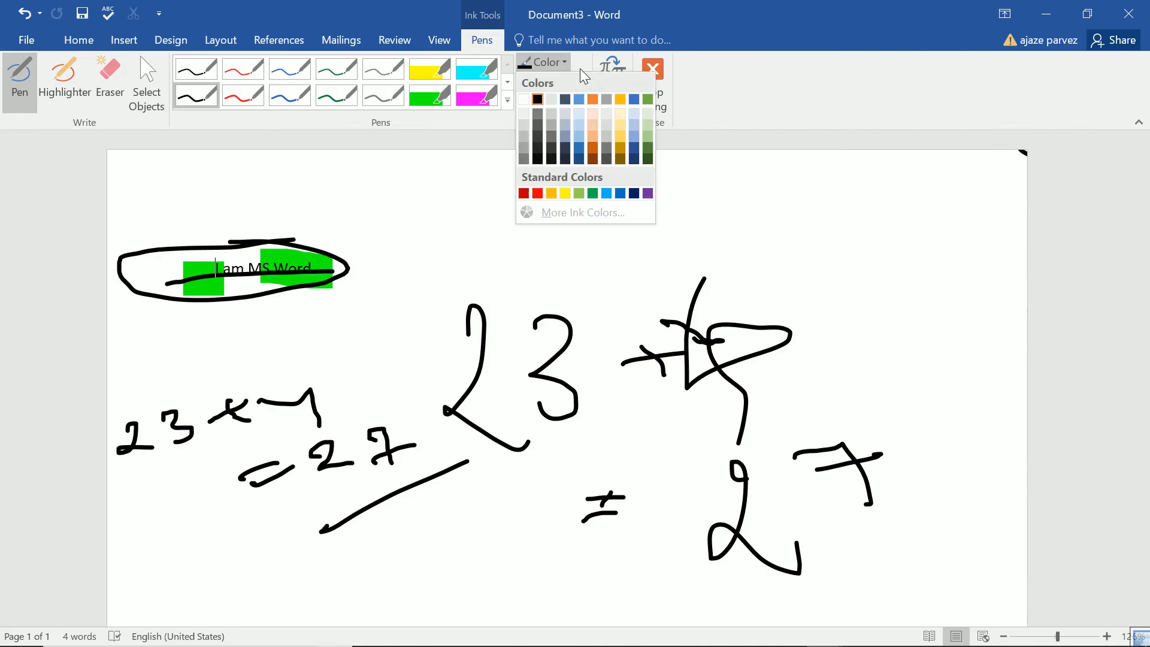
left_click(454, 170)
left_click_drag(506, 226, 611, 196)
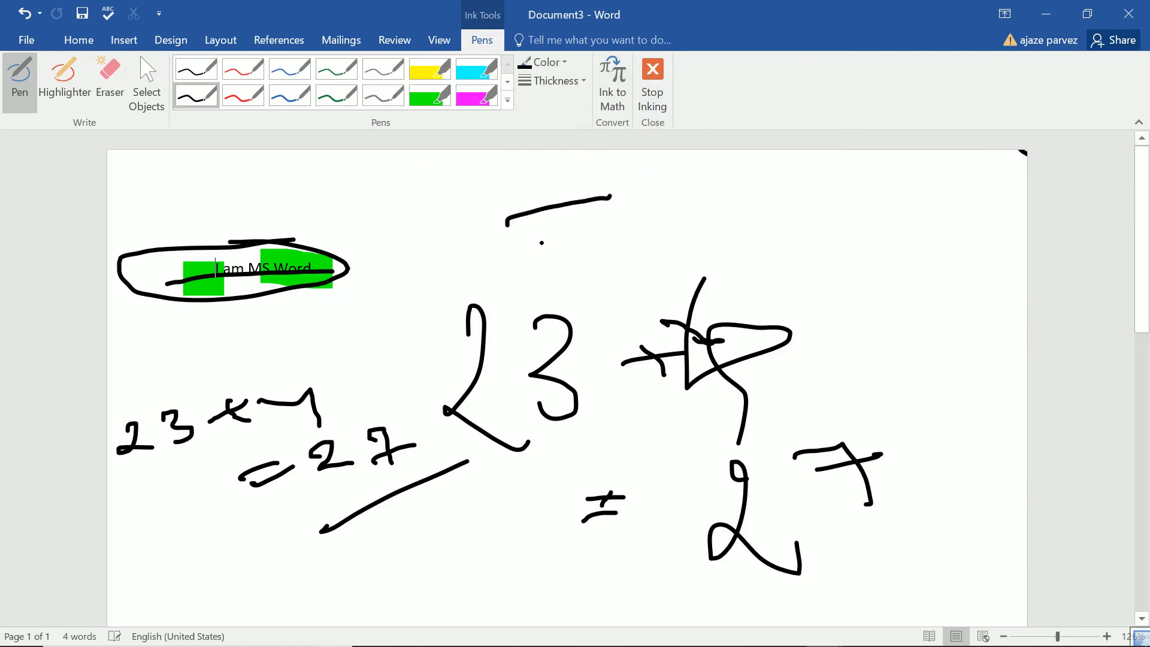
left_click_drag(522, 257, 630, 226)
left_click_drag(559, 273, 798, 192)
left_click_drag(749, 239, 800, 226)
left_click_drag(741, 269, 807, 252)
left_click_drag(758, 289, 844, 266)
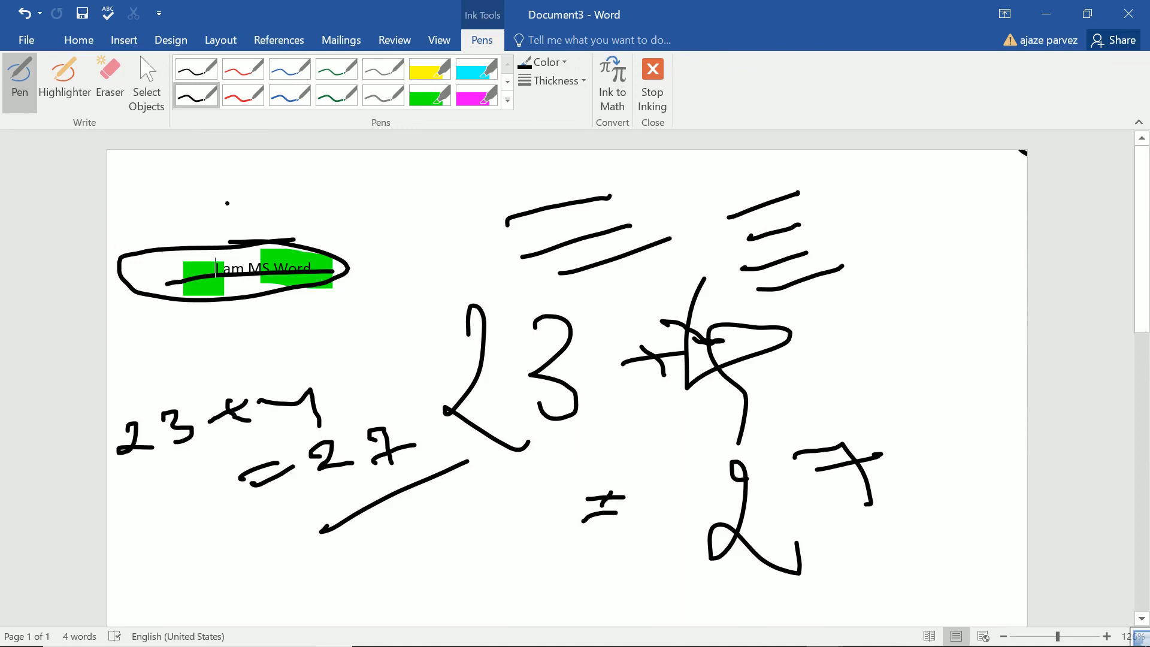
left_click(652, 84)
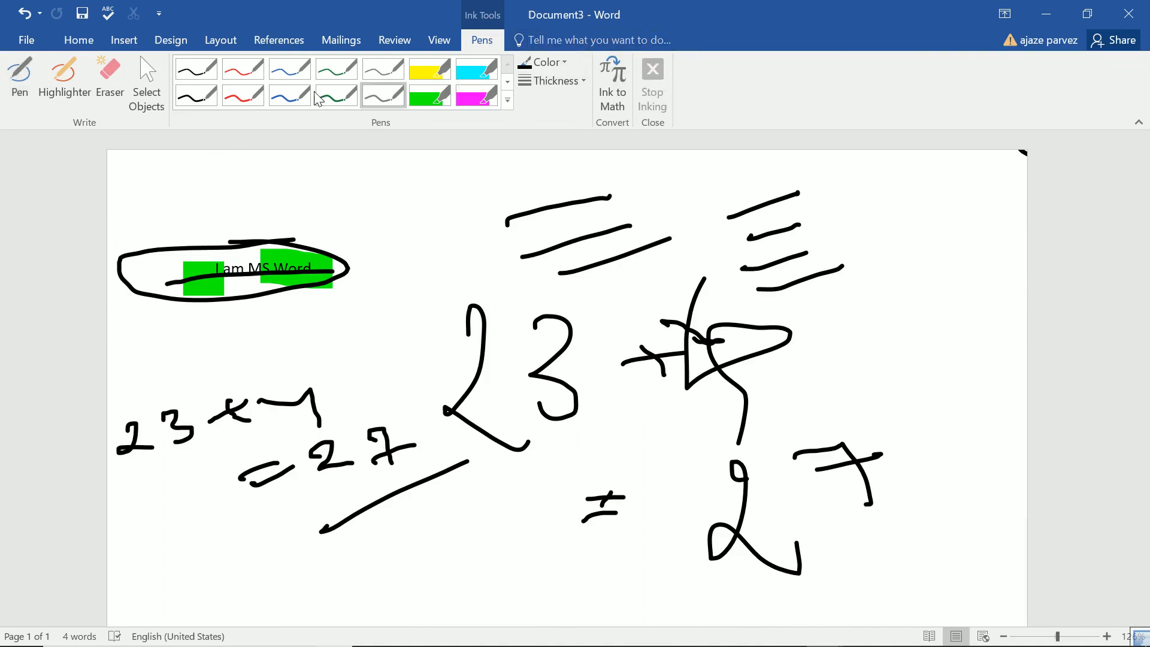
left_click(439, 42)
left_click(342, 44)
left_click(278, 41)
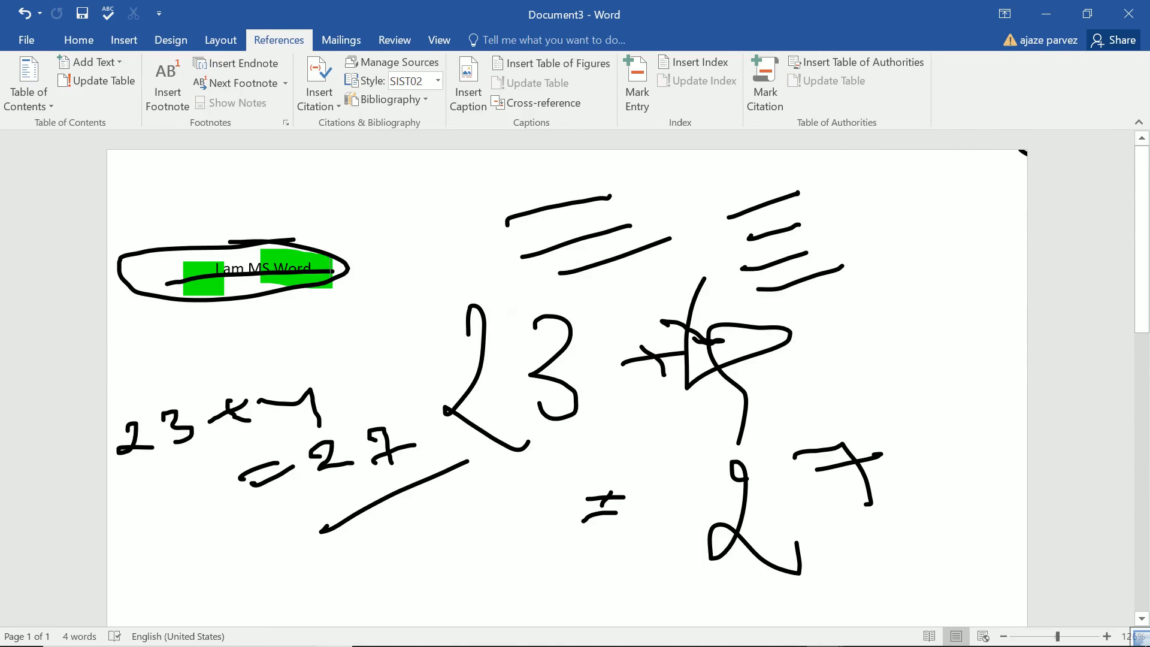
left_click(37, 45)
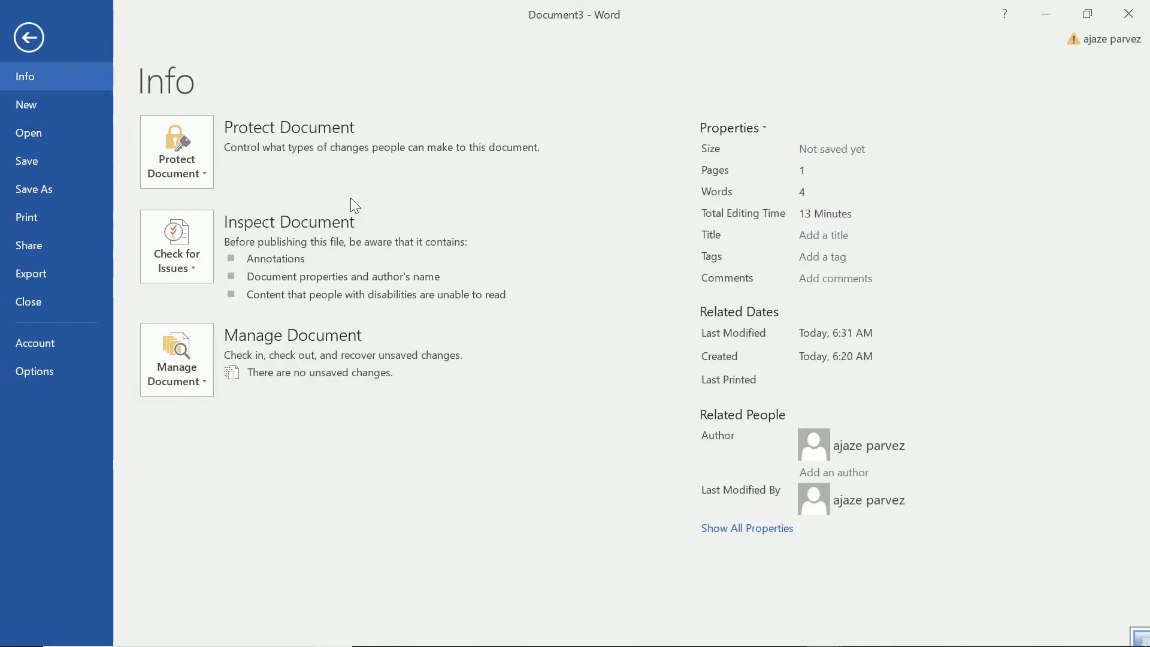
left_click(45, 48)
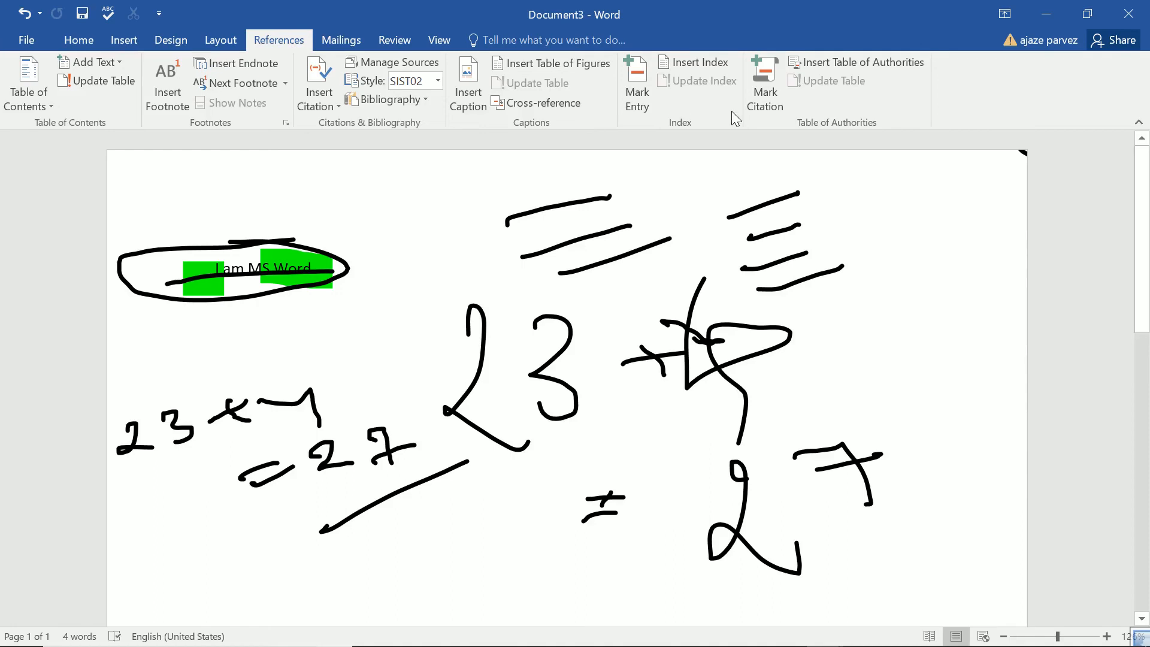
left_click(343, 41)
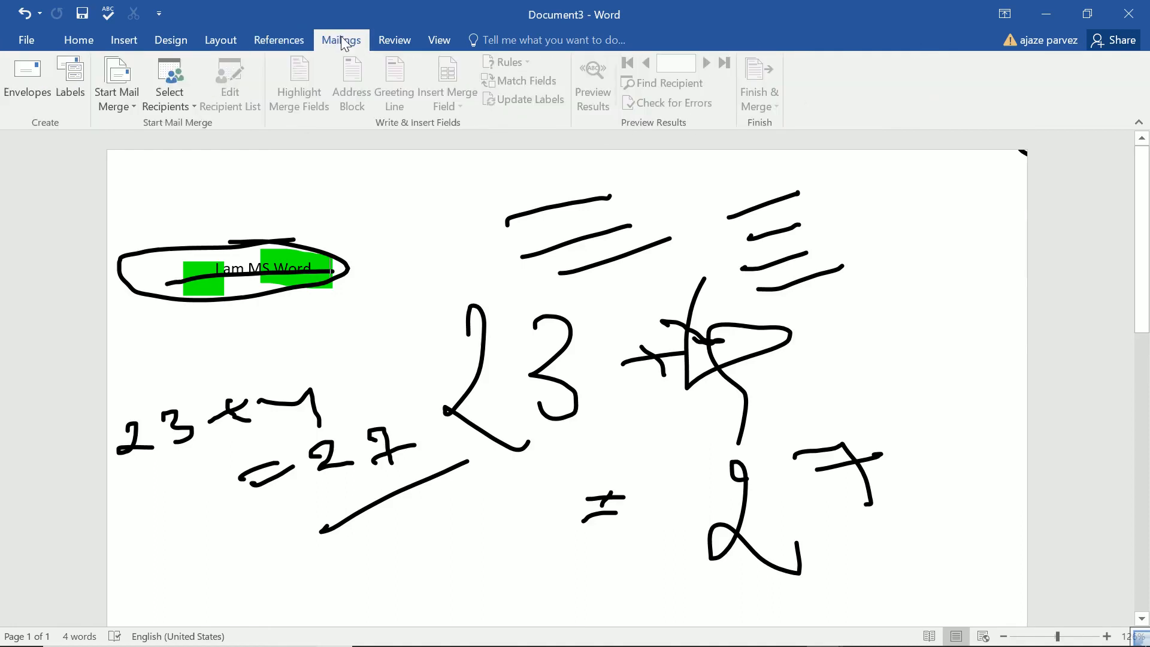
left_click(405, 37)
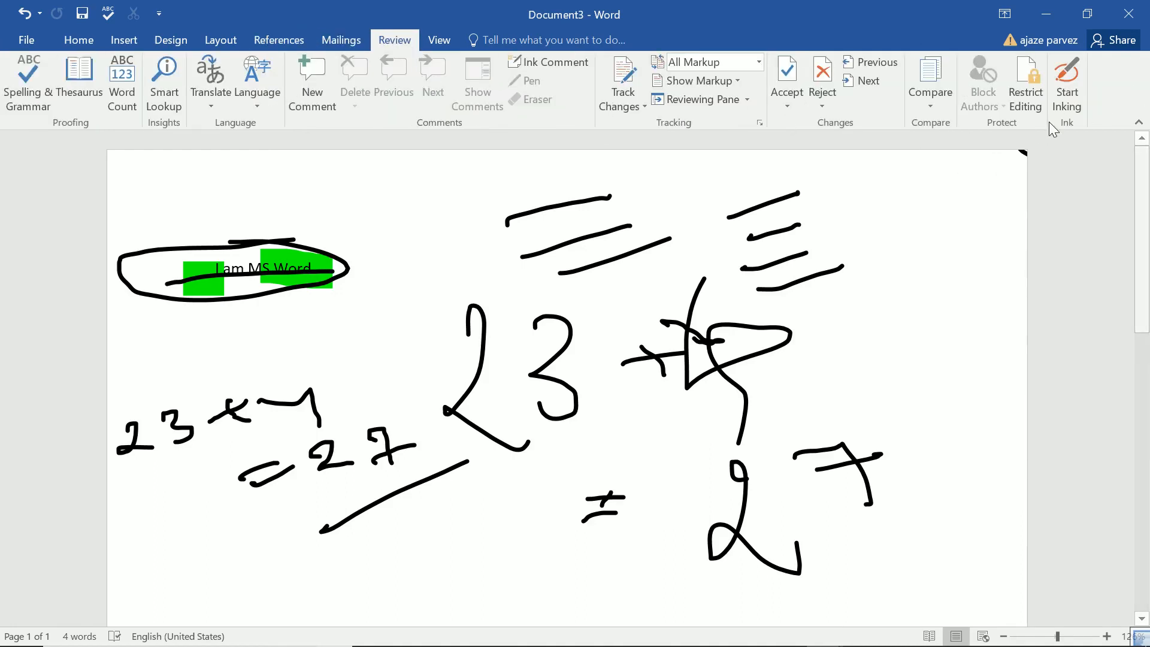